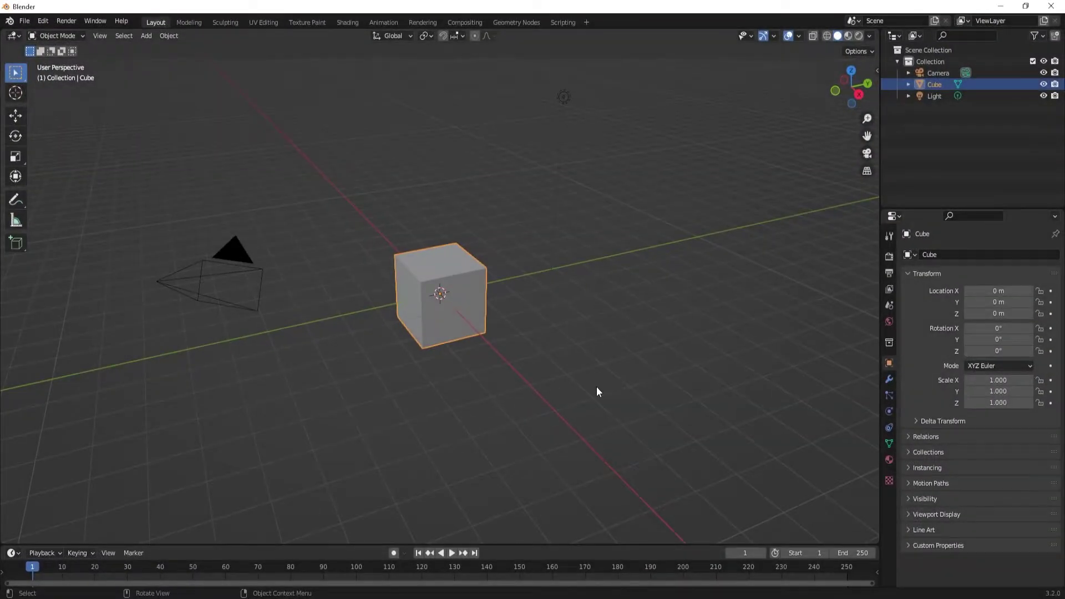
Box-select and delete the default camera, cube and light, leaving only the grid.
left_click(597, 319)
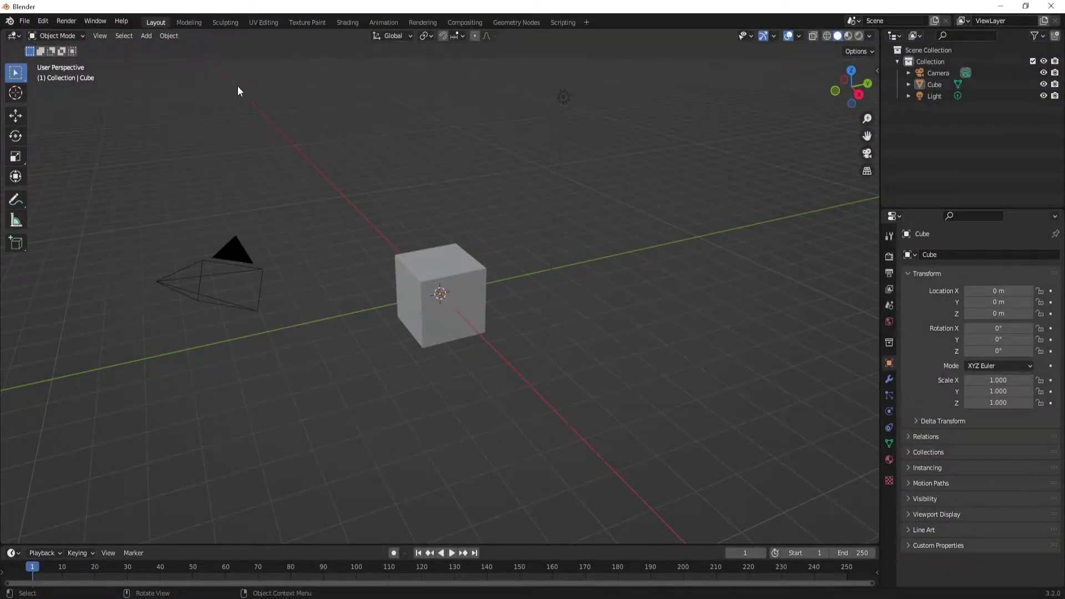
left_click_drag(238, 91, 656, 442)
key("Delete")
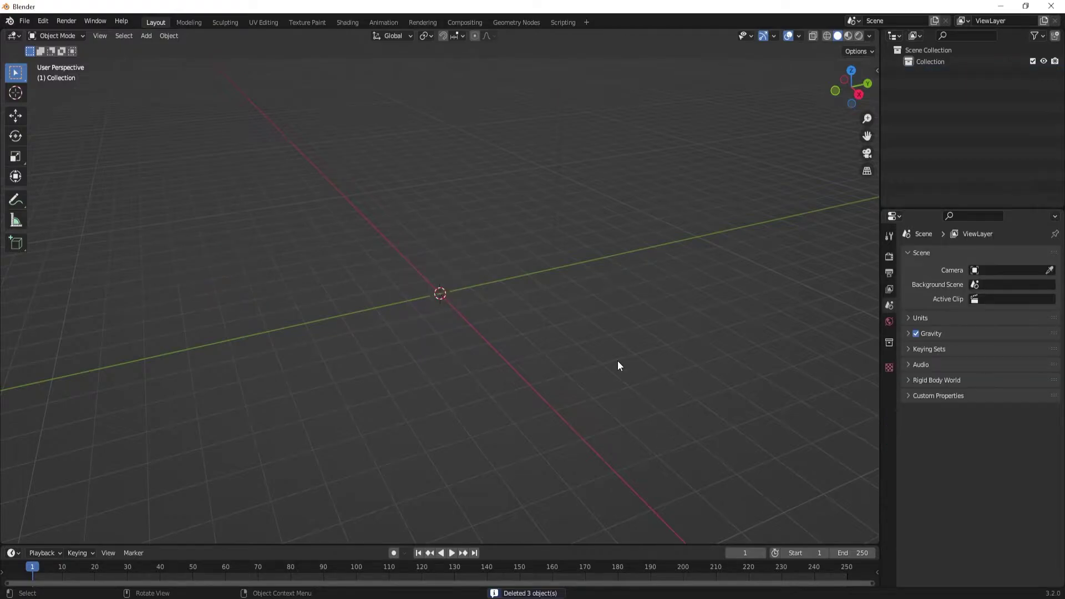
middle_click_drag(434, 216, 445, 271)
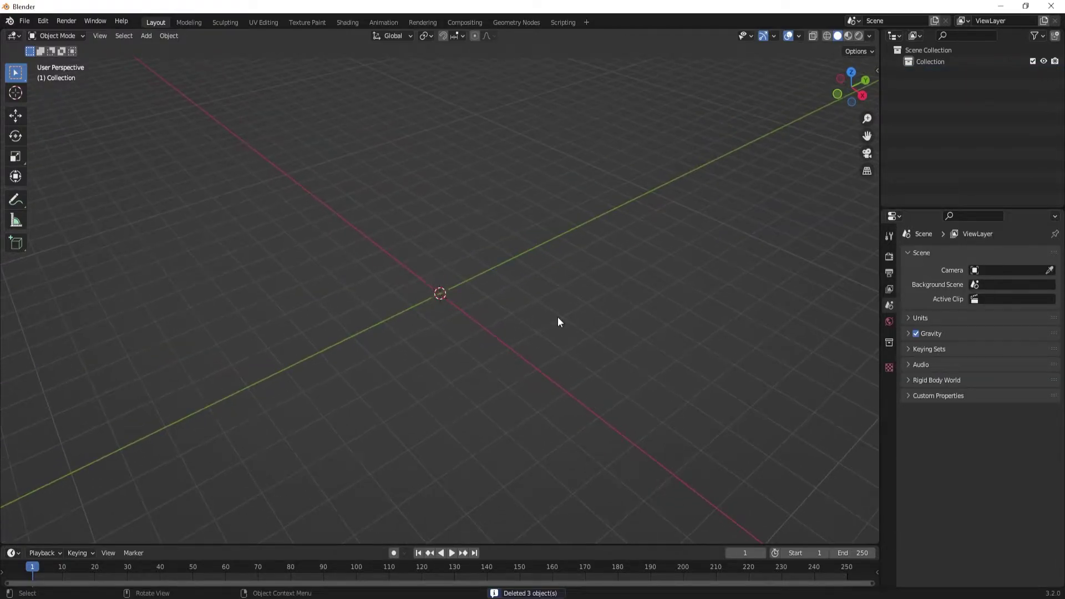
middle_click_drag(377, 329, 333, 327)
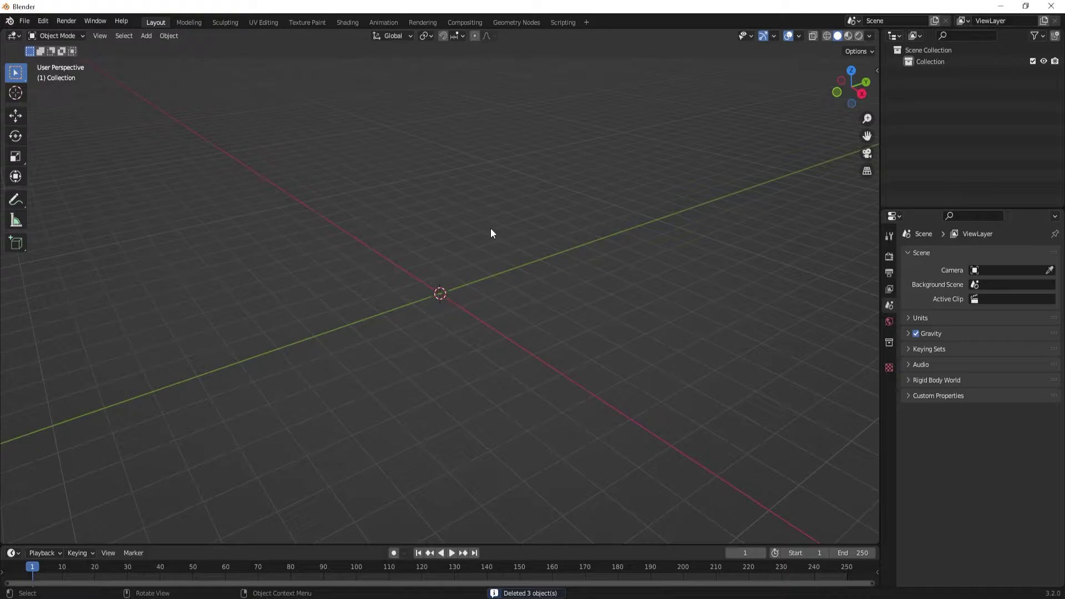
Add a text object at the origin and replace its default word 'Text' with 'G'.
left_click(145, 37)
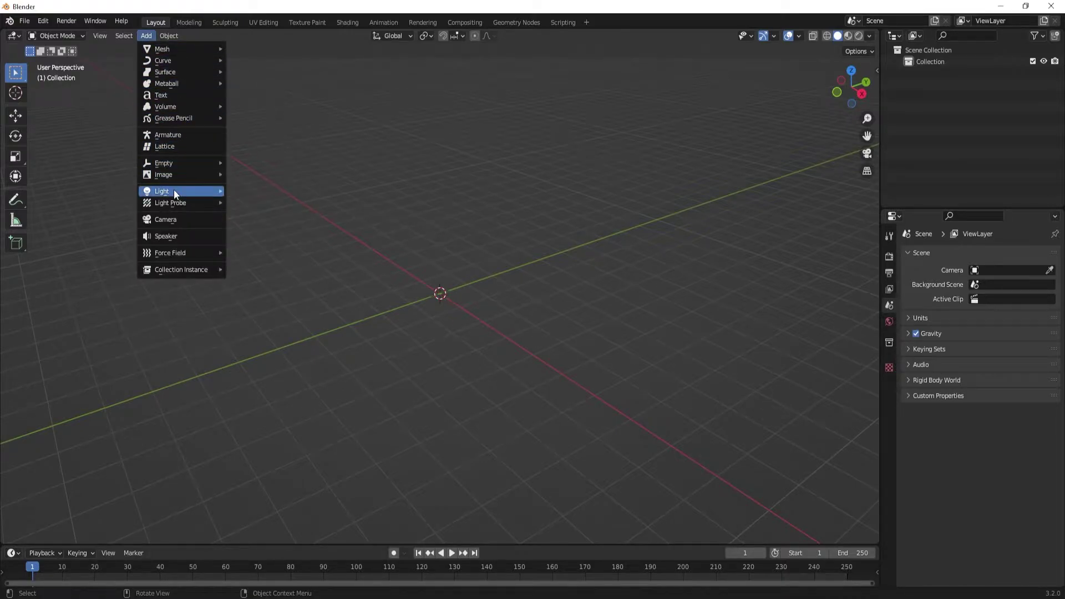
left_click(185, 95)
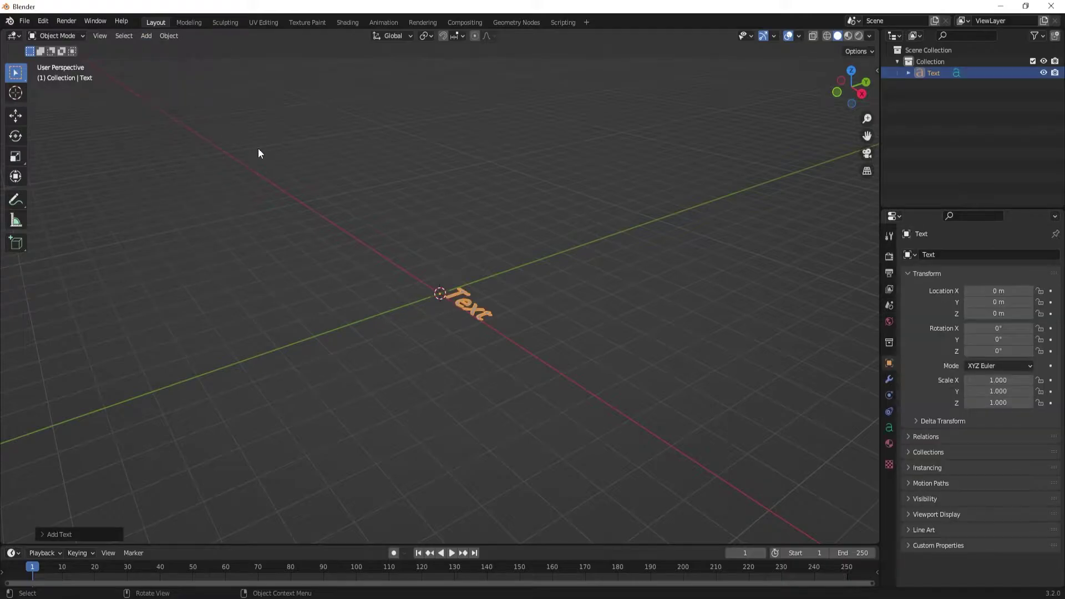
middle_click_drag(467, 289, 504, 308)
scroll(505, 334, "up", 6)
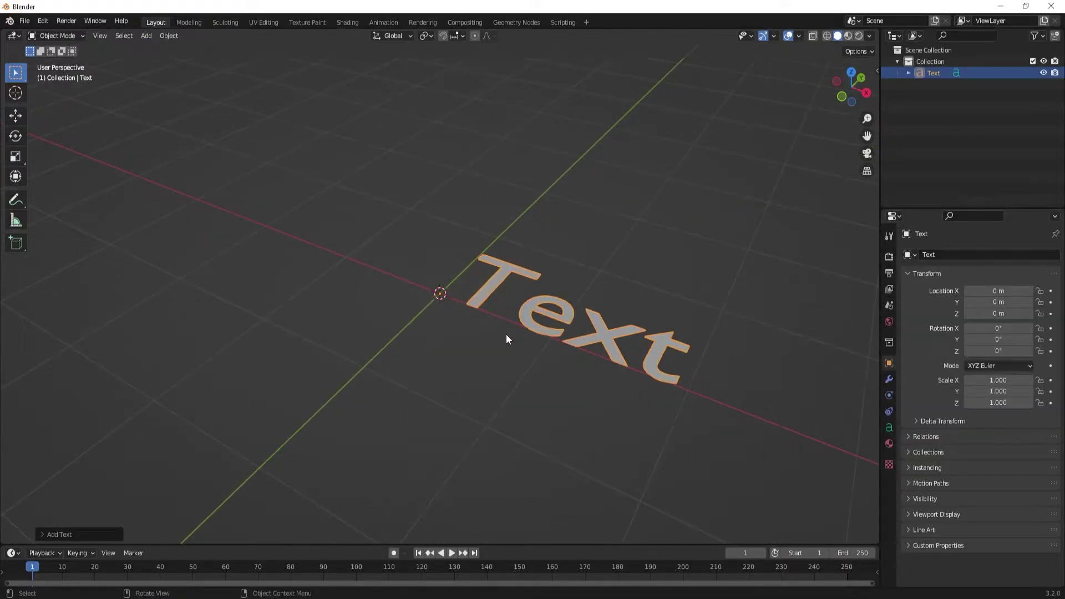
key("Tab")
key("BackSpace")
key("BackSpace")
key("BackSpace")
key("BackSpace")
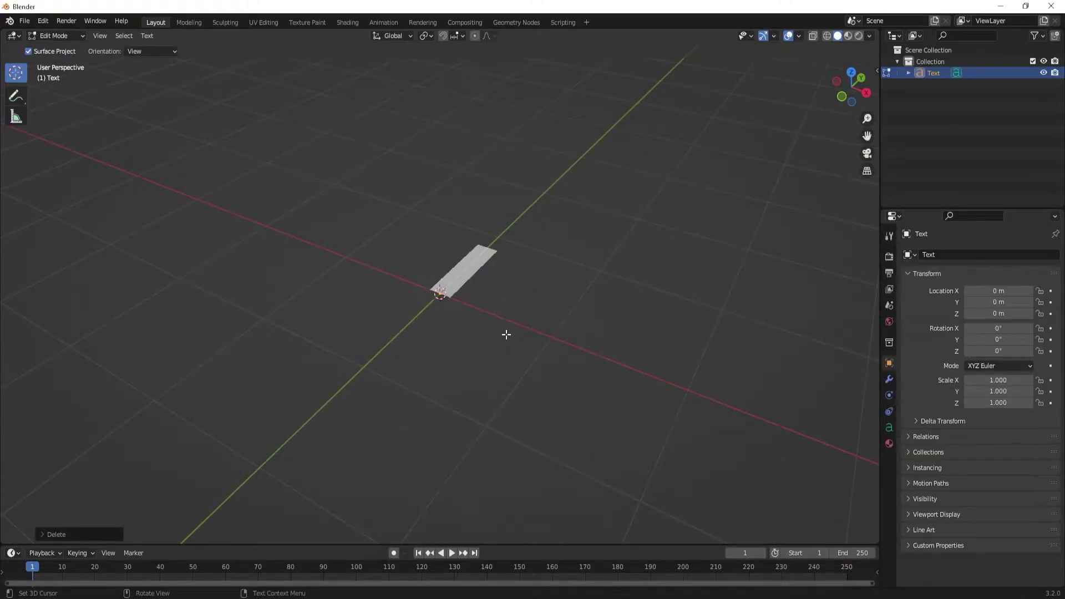
type("G")
key("Tab")
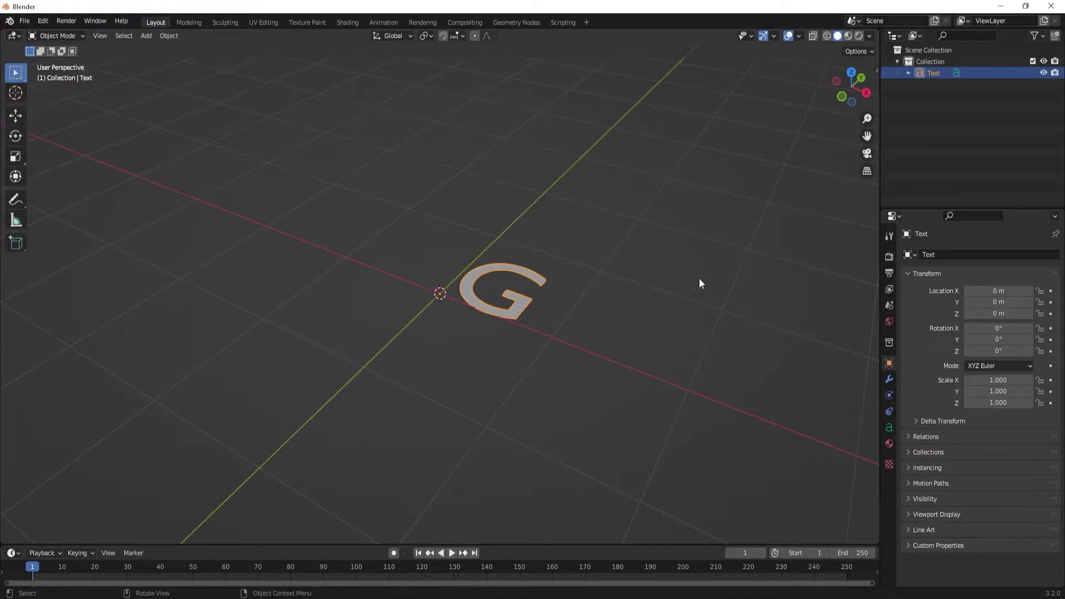
Set the G's paragraph alignment to Center horizontally and Center vertically.
left_click(889, 427)
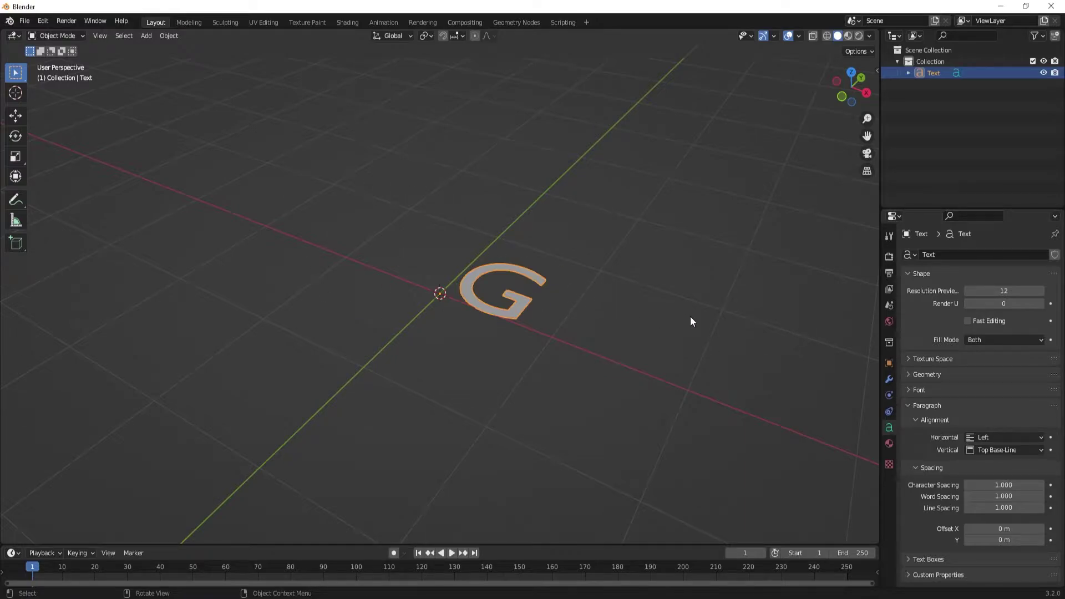
left_click(1002, 438)
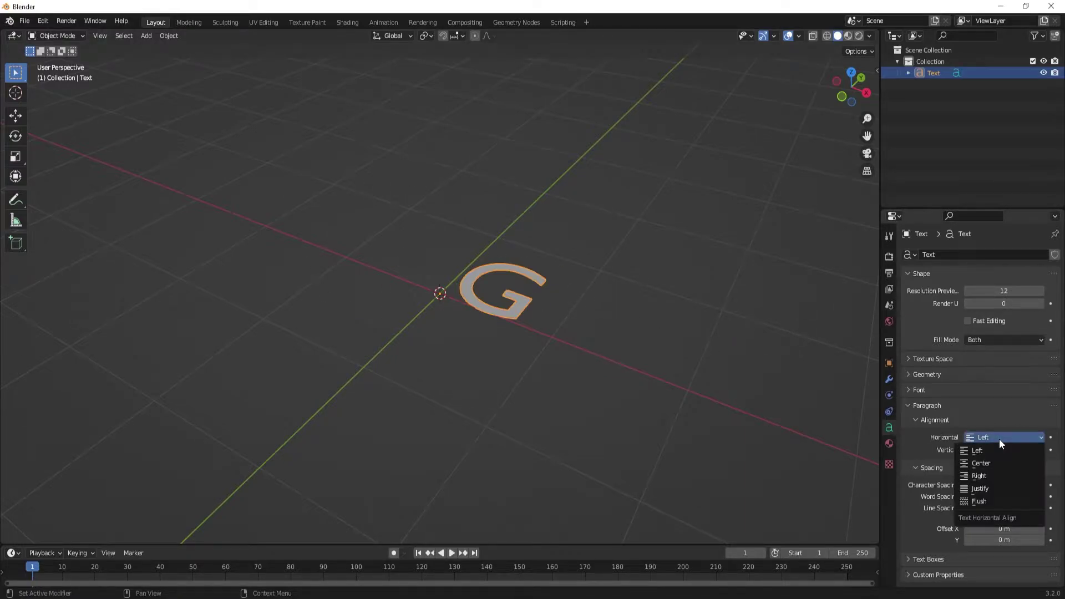
left_click(983, 464)
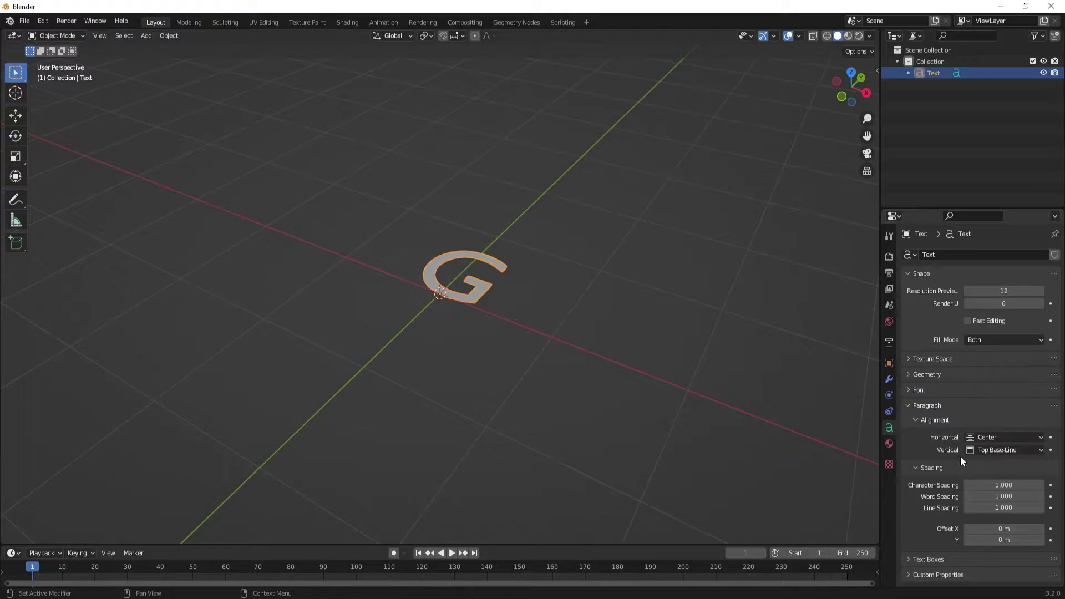
left_click(996, 451)
left_click(996, 489)
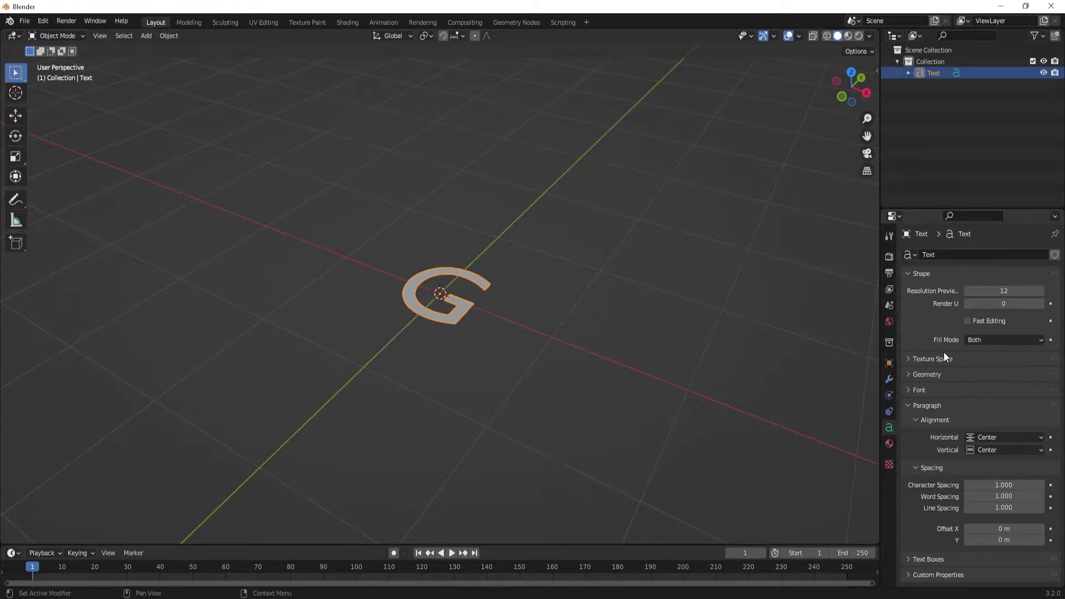
Load theboldfont.ttf (The Bold Font Bold) as the G's regular font.
left_click(910, 390)
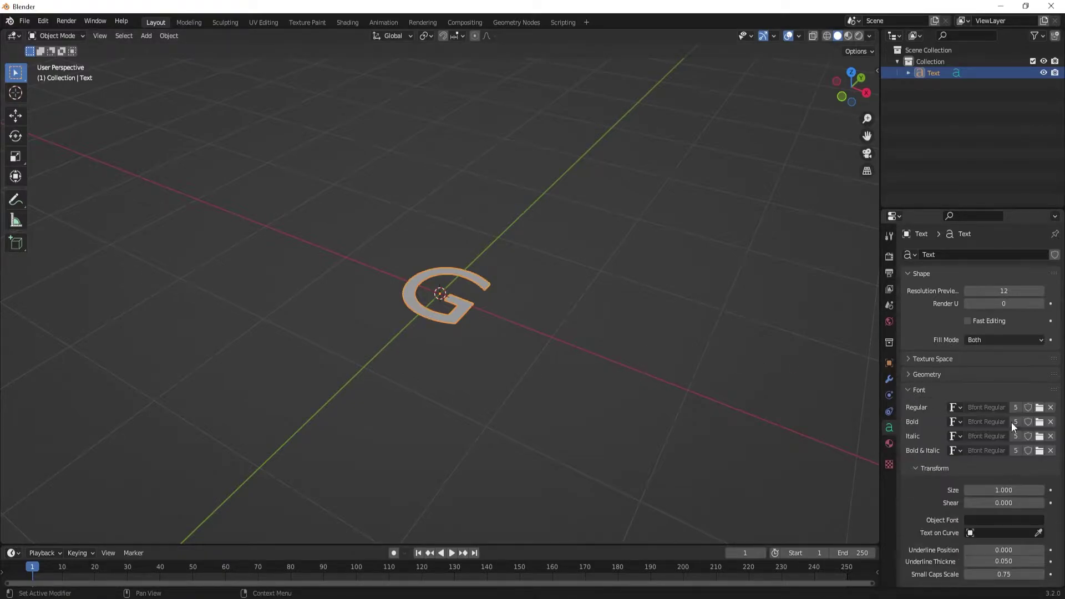
left_click(1039, 407)
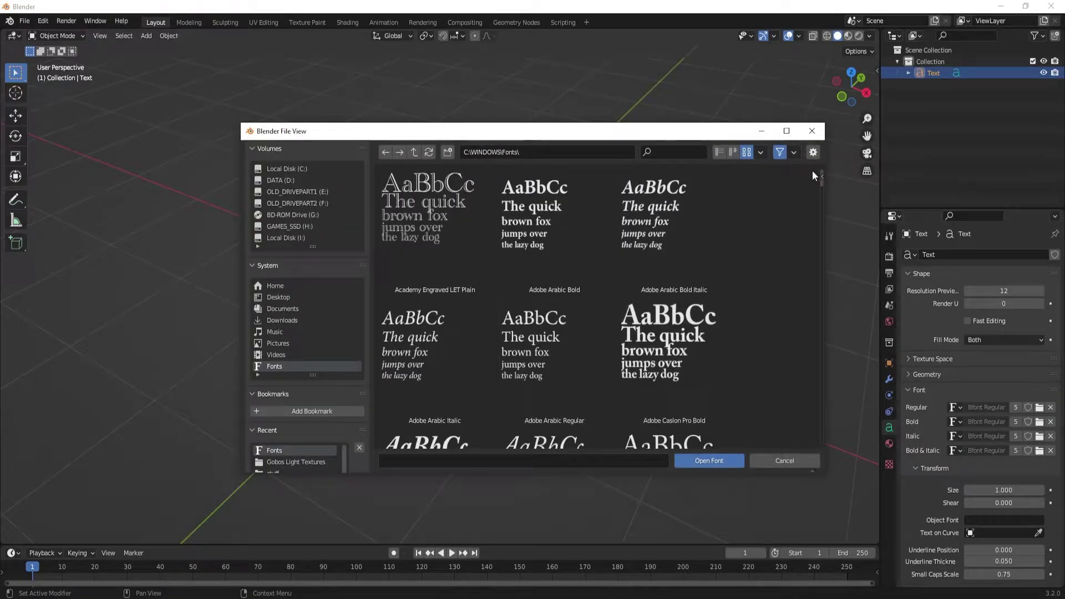
left_click(732, 152)
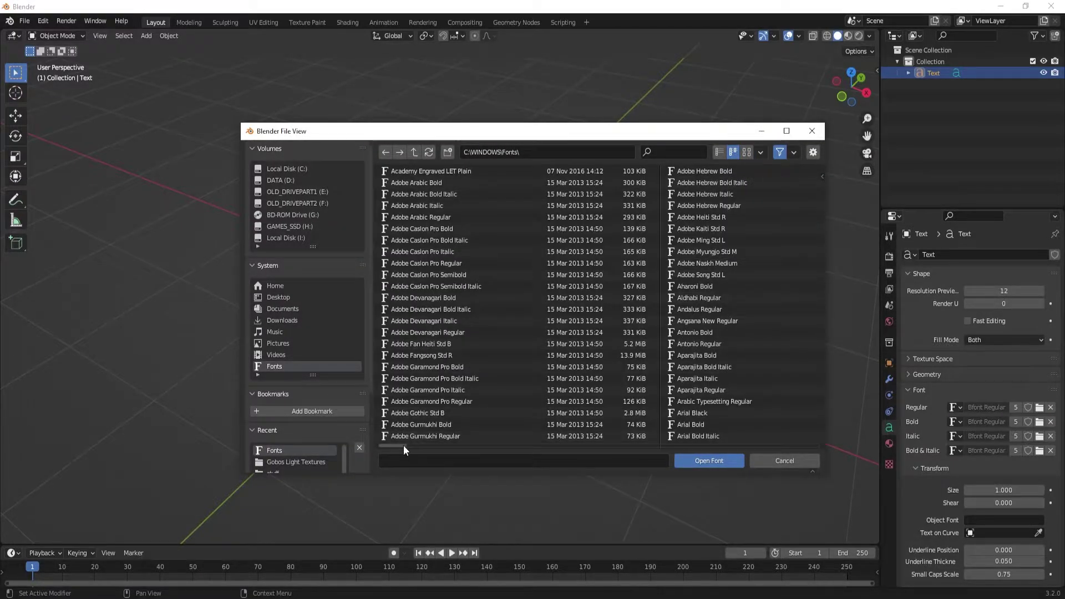
left_click_drag(404, 446, 774, 452)
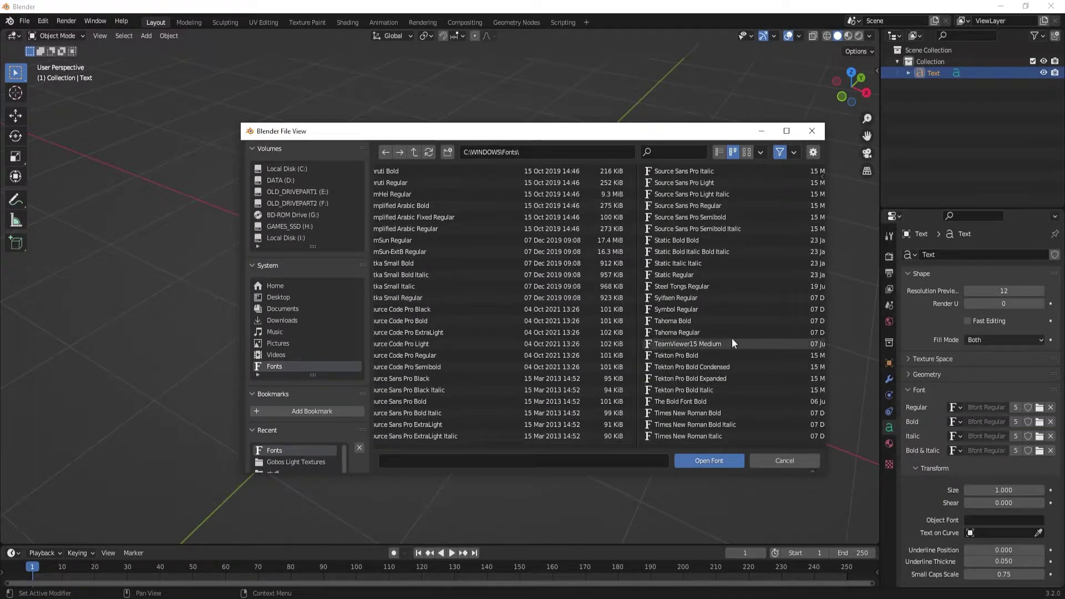
left_click(670, 400)
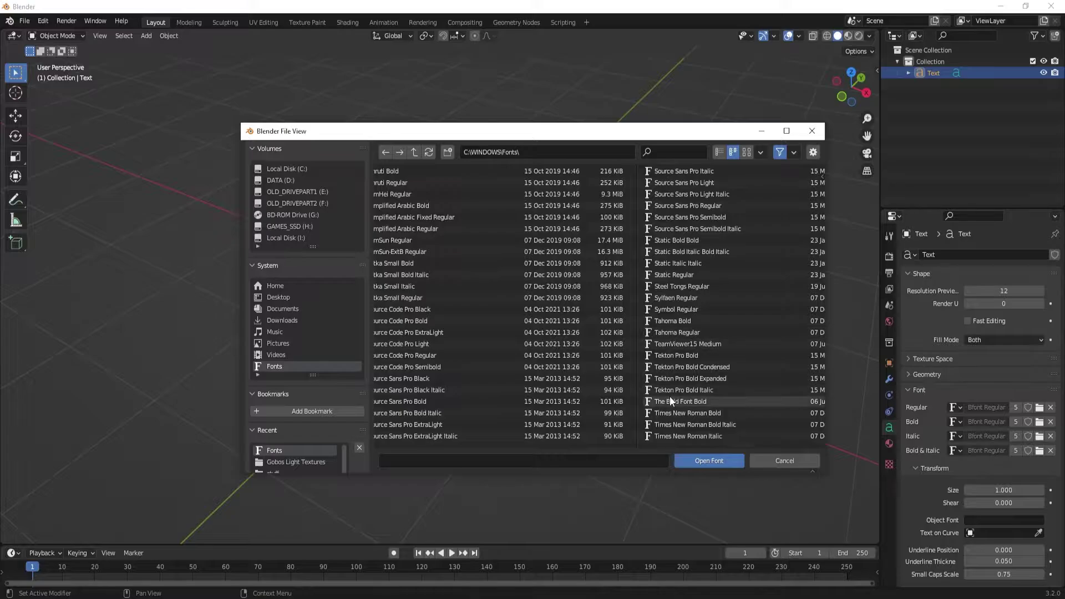
left_click(713, 462)
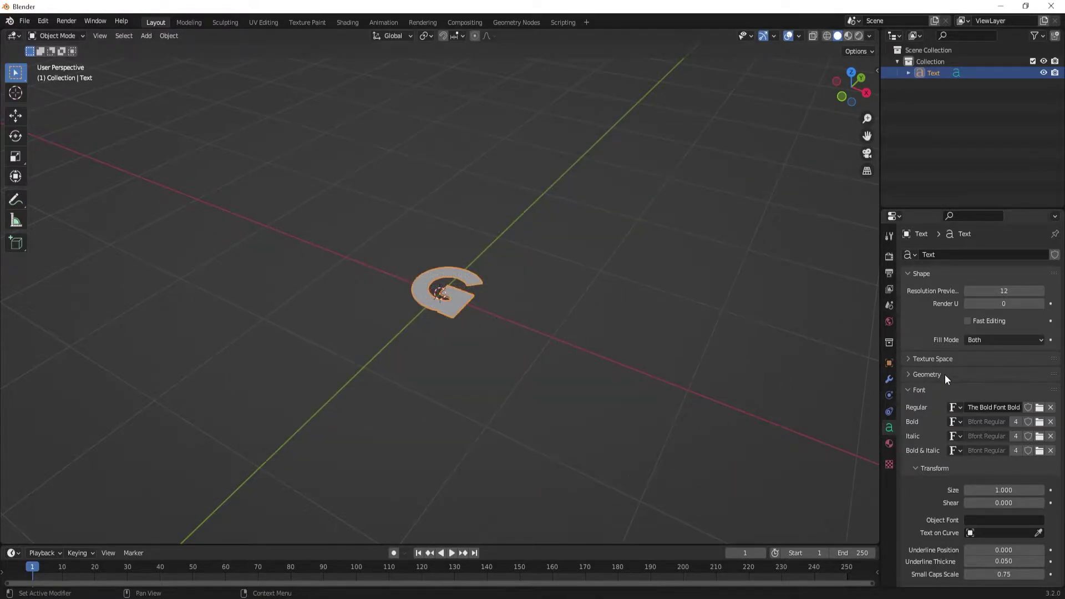
Extrude the G to 0.08 m with a 0.01 m bevel depth at resolution 6.
left_click(910, 375)
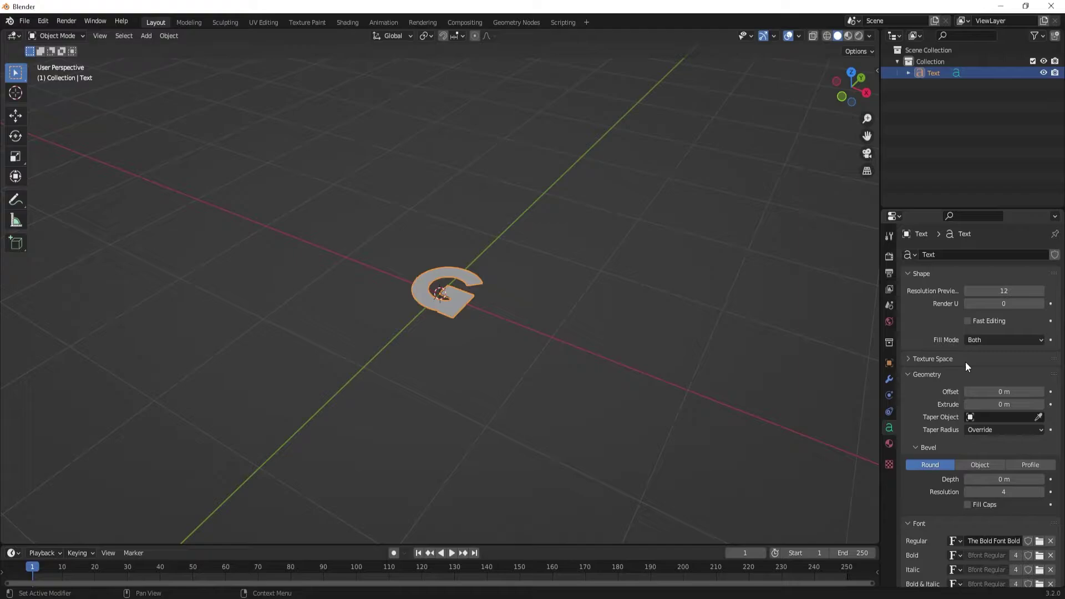
left_click_drag(1004, 404, 1014, 404)
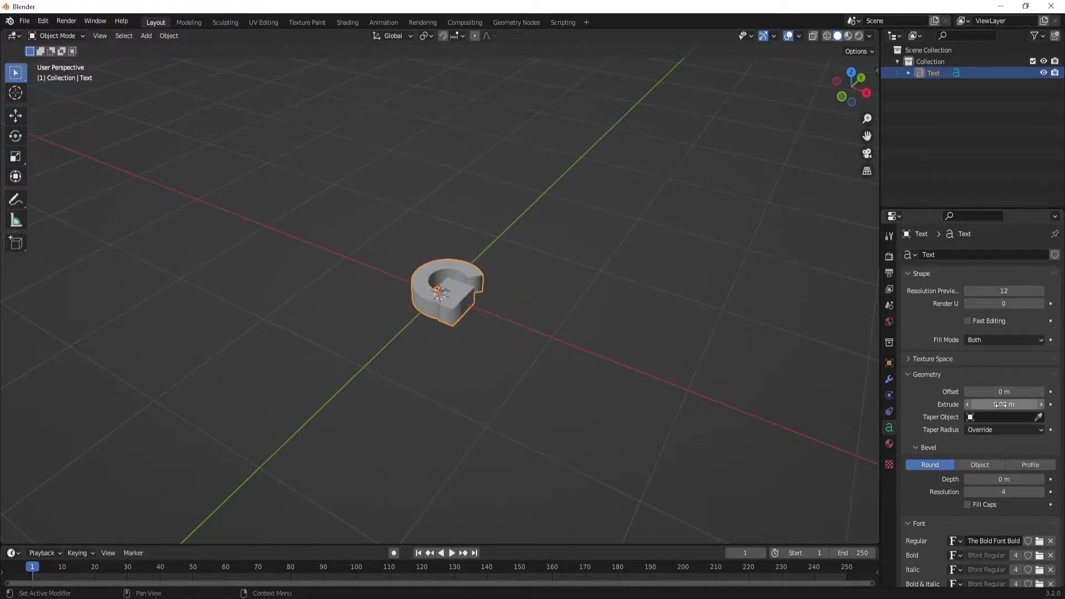
scroll(490, 356, "up", 6)
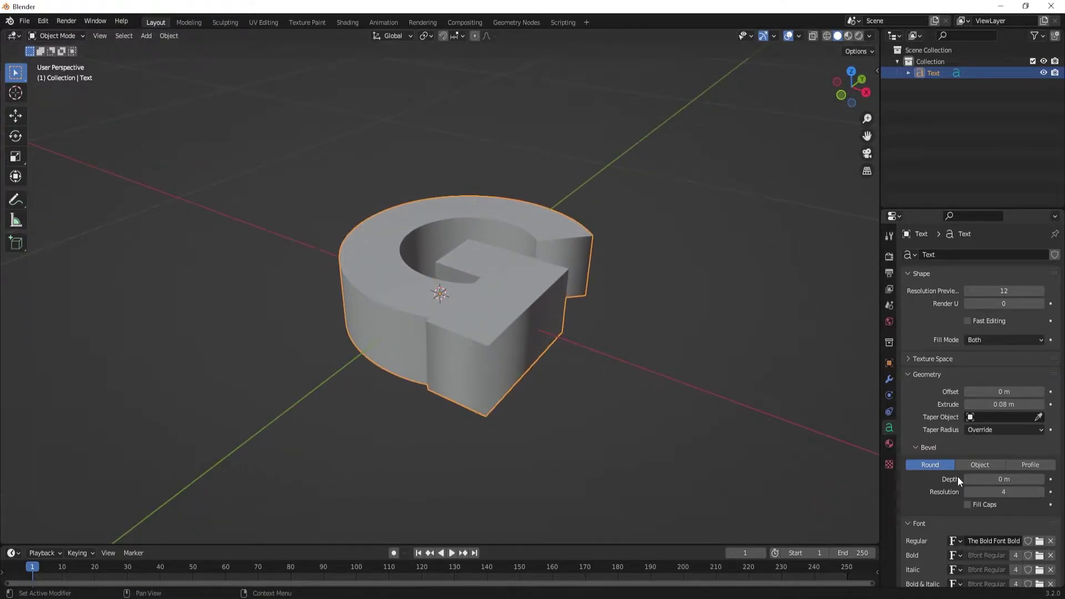
left_click(1040, 479)
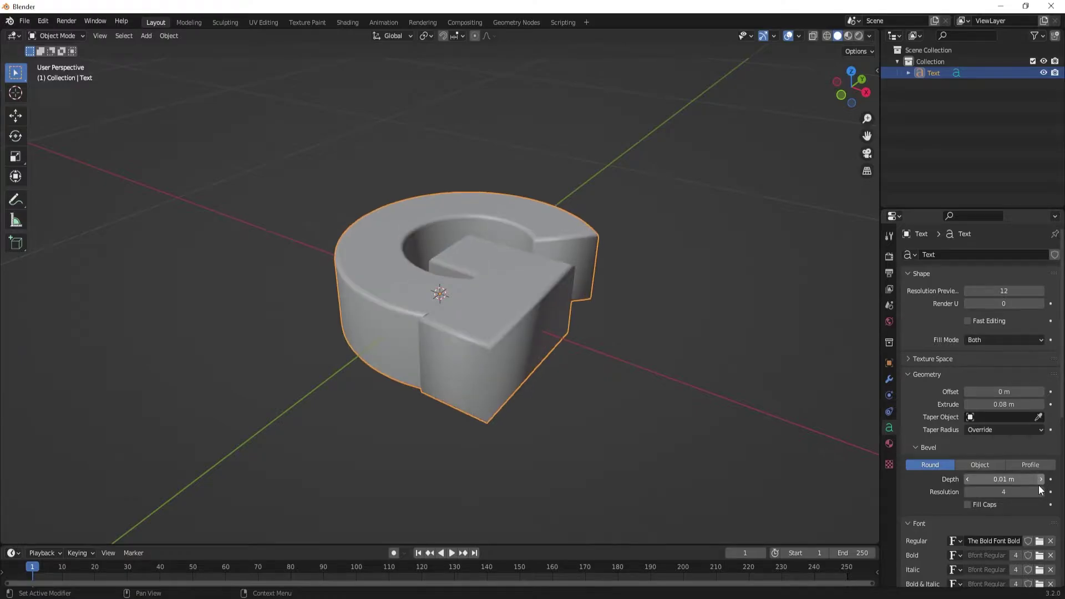
left_click_drag(996, 482, 1027, 493)
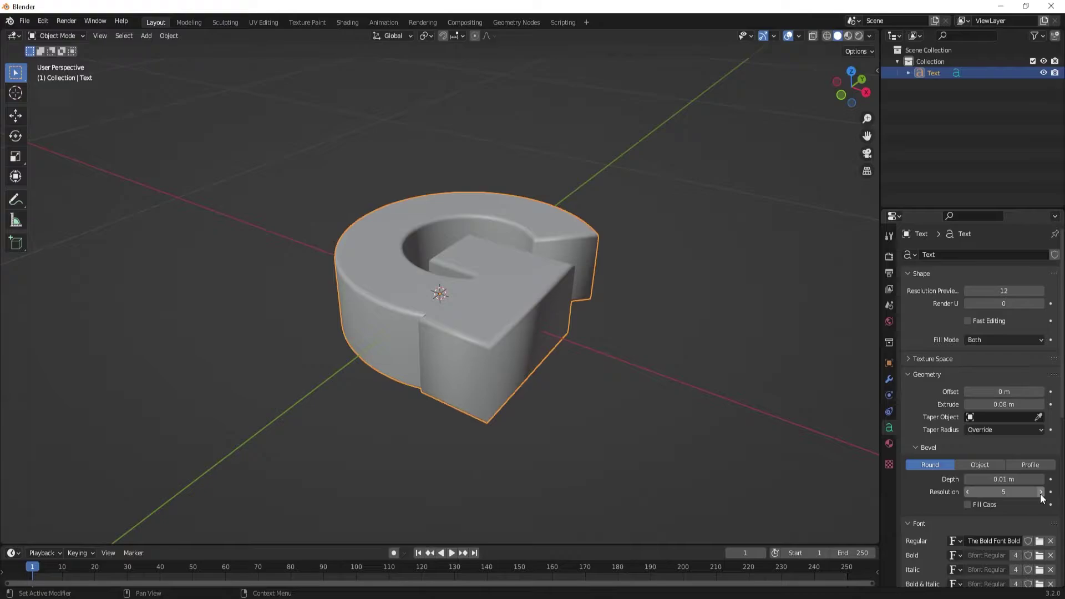
middle_click_drag(774, 384, 561, 328)
Convert the text G into a mesh object.
right_click(558, 295)
mouse_move(558, 296)
left_click(615, 308)
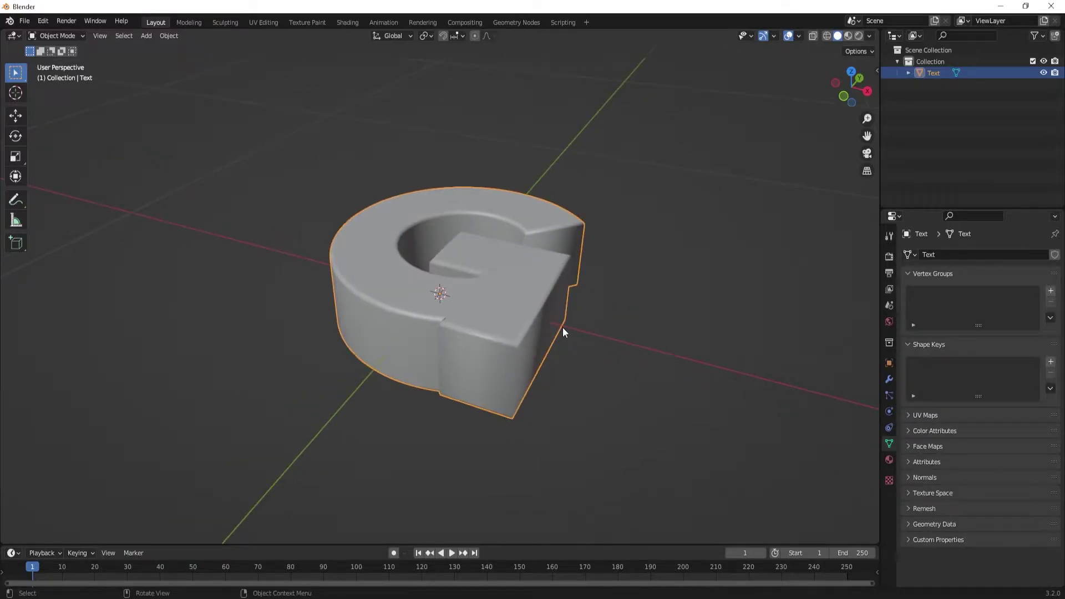
Enable Auto Smooth at 30° on the G mesh and collapse the Normals panel.
left_click(912, 477)
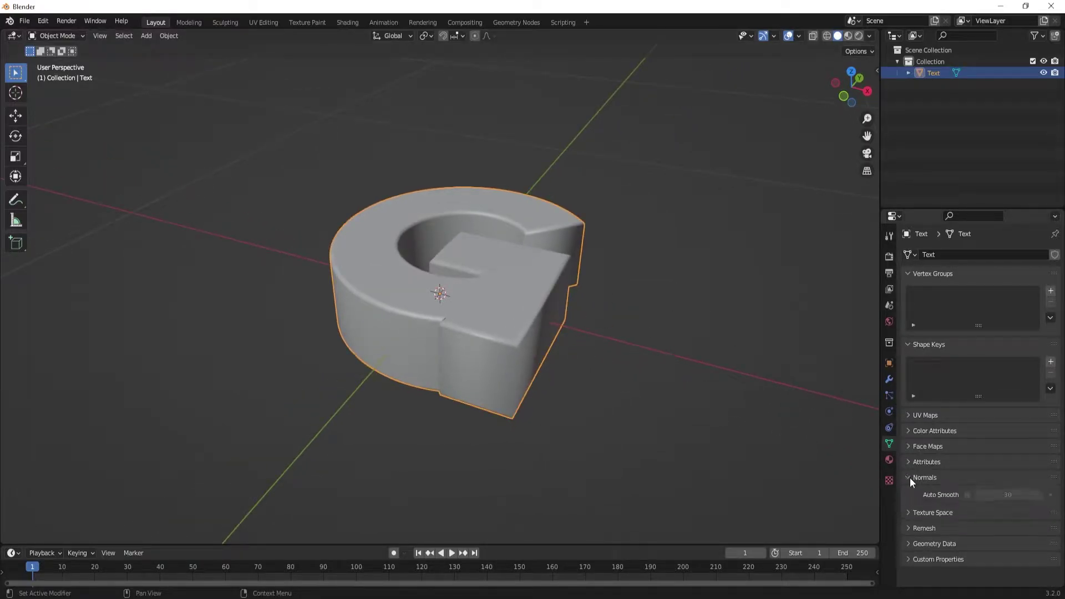
left_click(967, 494)
middle_click_drag(847, 477, 529, 330)
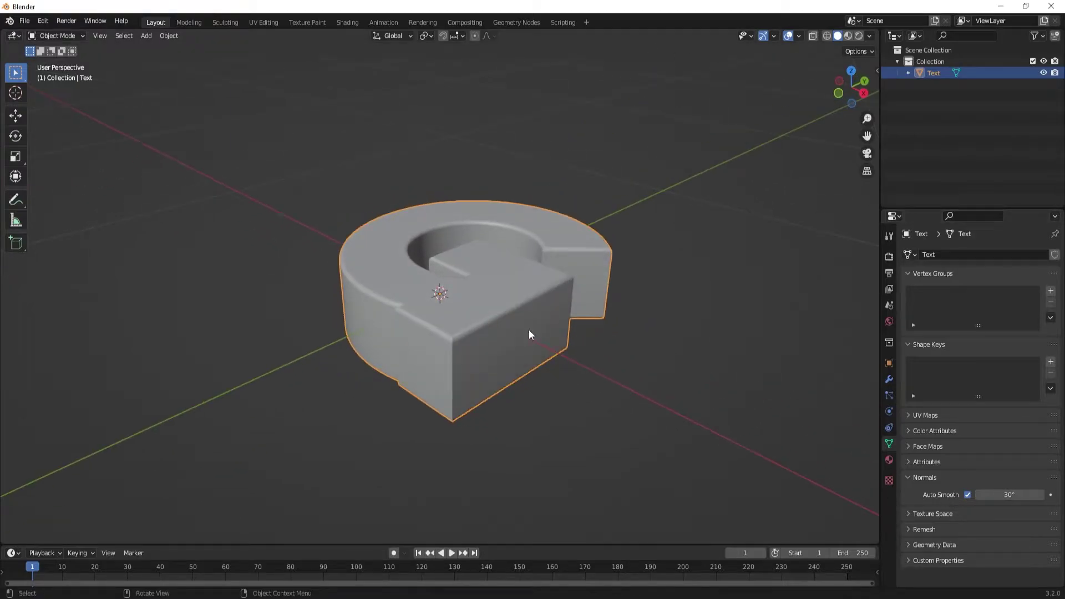
middle_click_drag(619, 349, 638, 381)
left_click(966, 495)
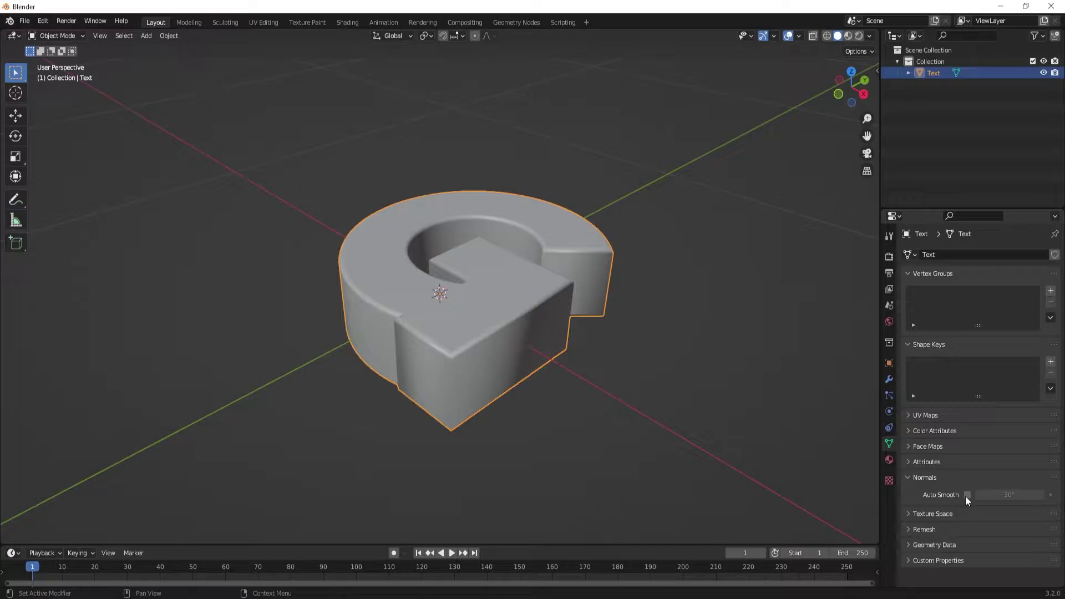
mouse_move(693, 399)
middle_mouse_down()
mouse_move(596, 350)
mouse_move(493, 321)
middle_mouse_up()
middle_click_drag(486, 379, 546, 341)
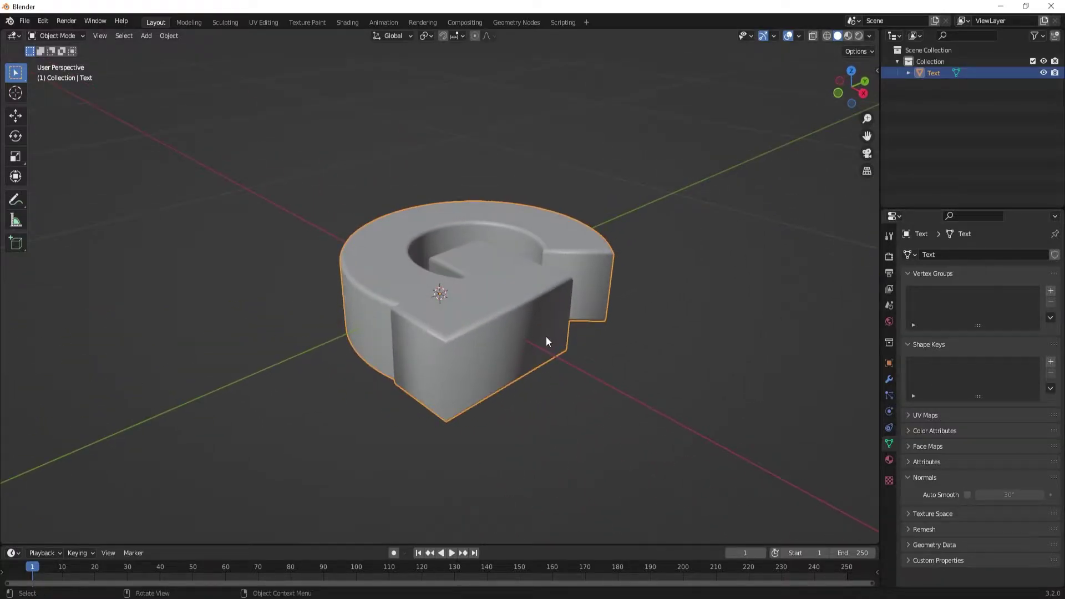
left_click(946, 495)
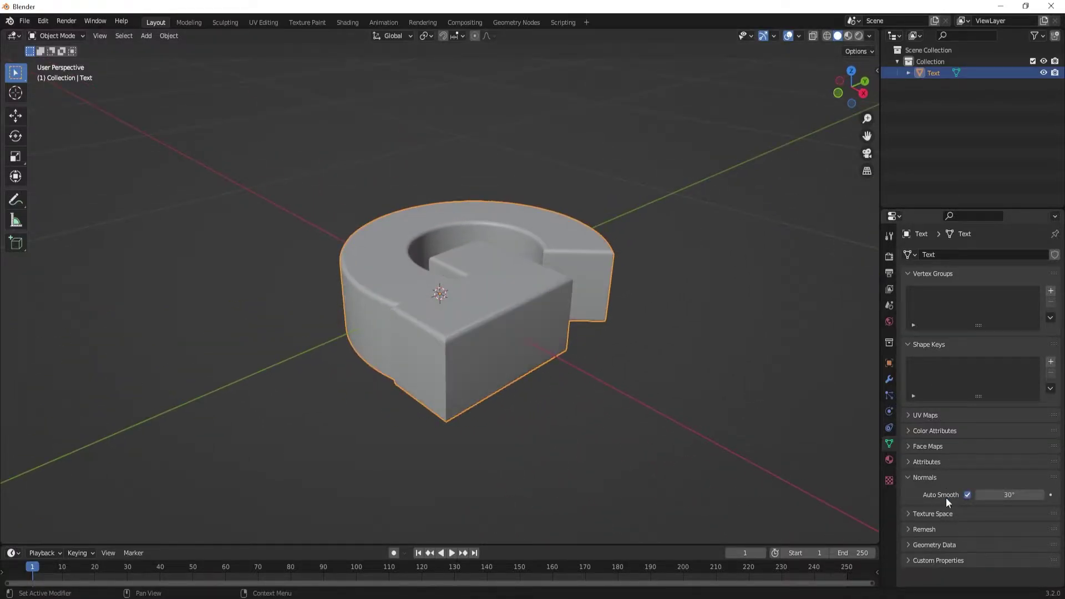
left_click(912, 476)
middle_click_drag(580, 374, 550, 332)
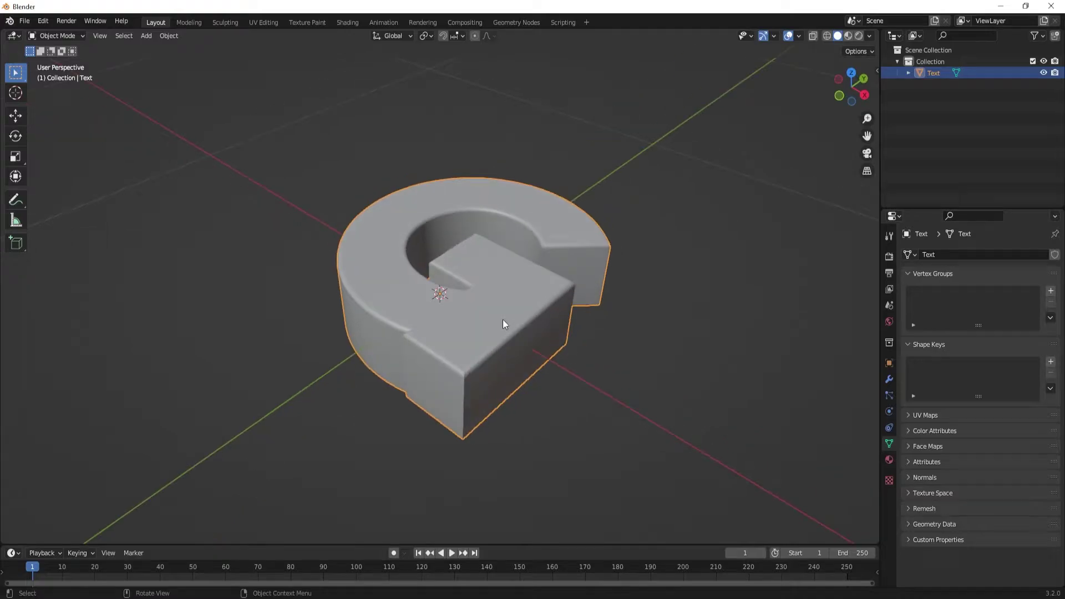
Add Collision physics with default settings to the G.
left_click(888, 413)
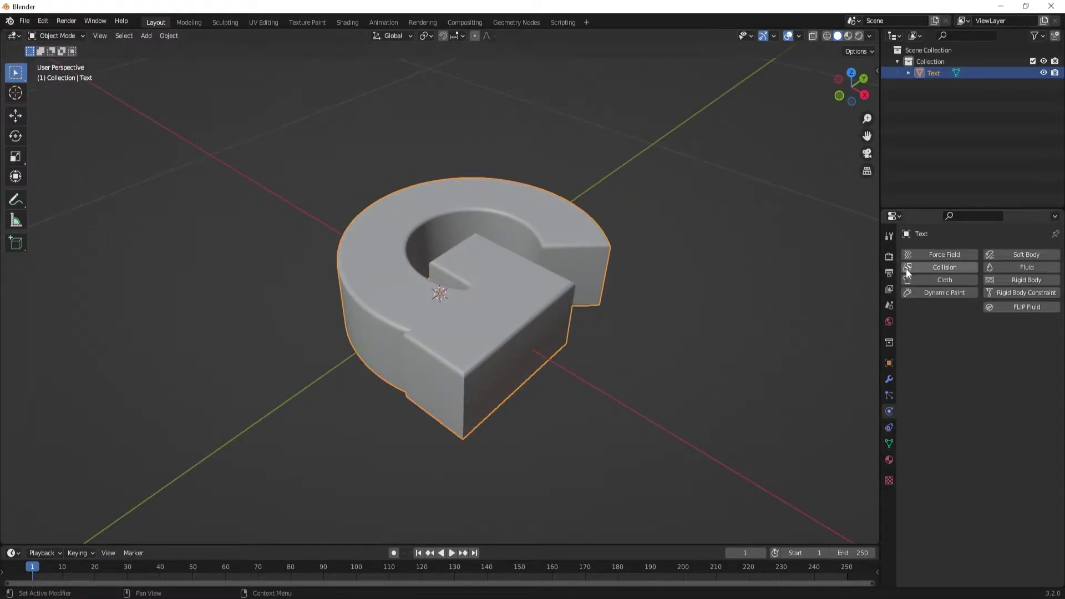
left_click(921, 267)
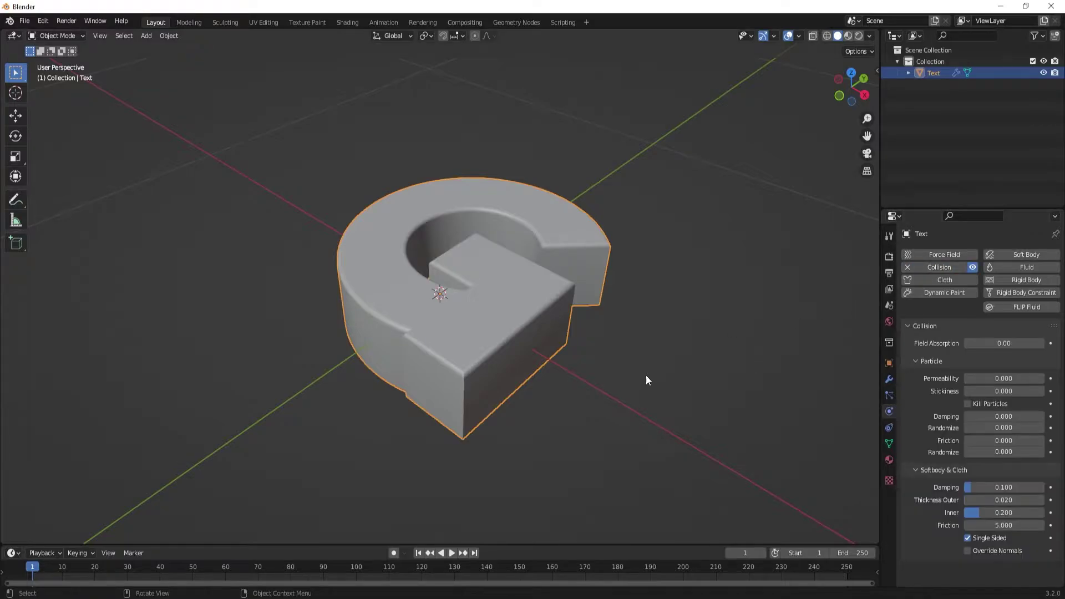
left_click(589, 363)
middle_click_drag(589, 362, 531, 381)
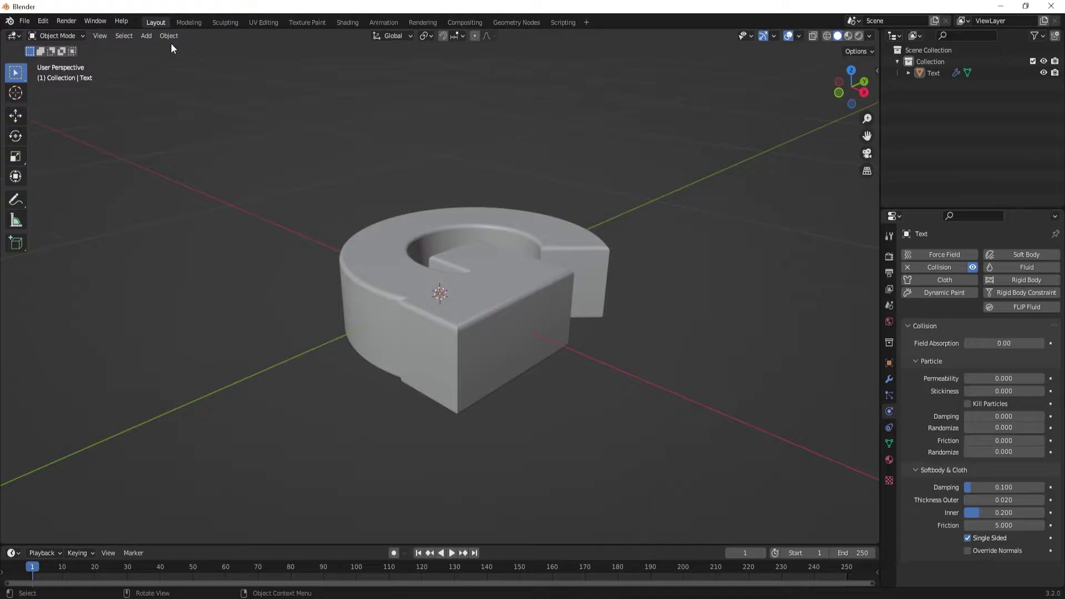
Add a cube around the G and view it as wireframe from the right orthographic view.
left_click(146, 36)
mouse_move(183, 49)
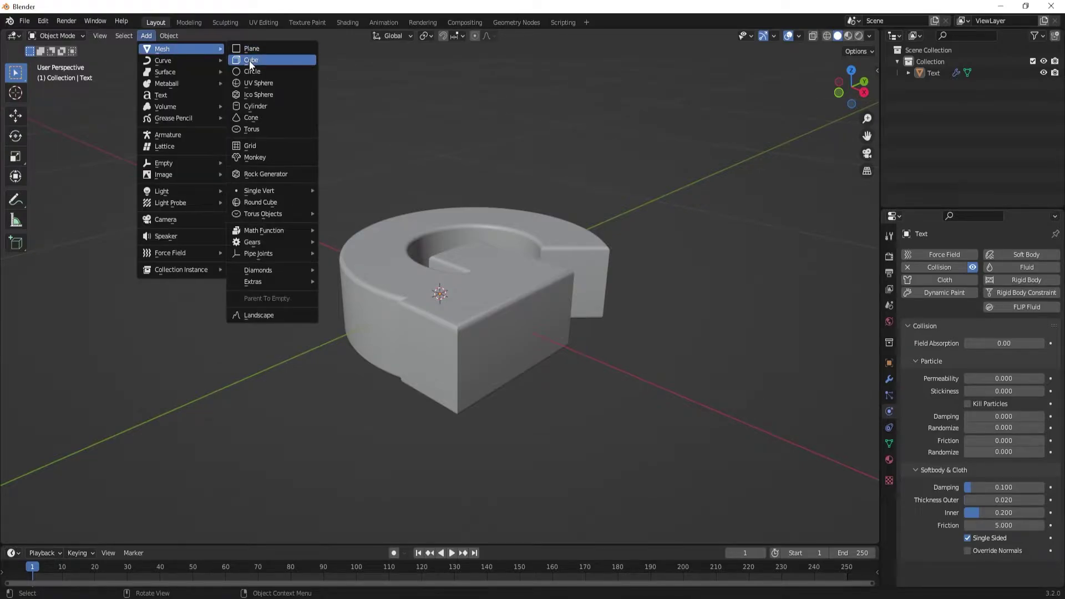
left_click(248, 61)
scroll(541, 381, "down", 5)
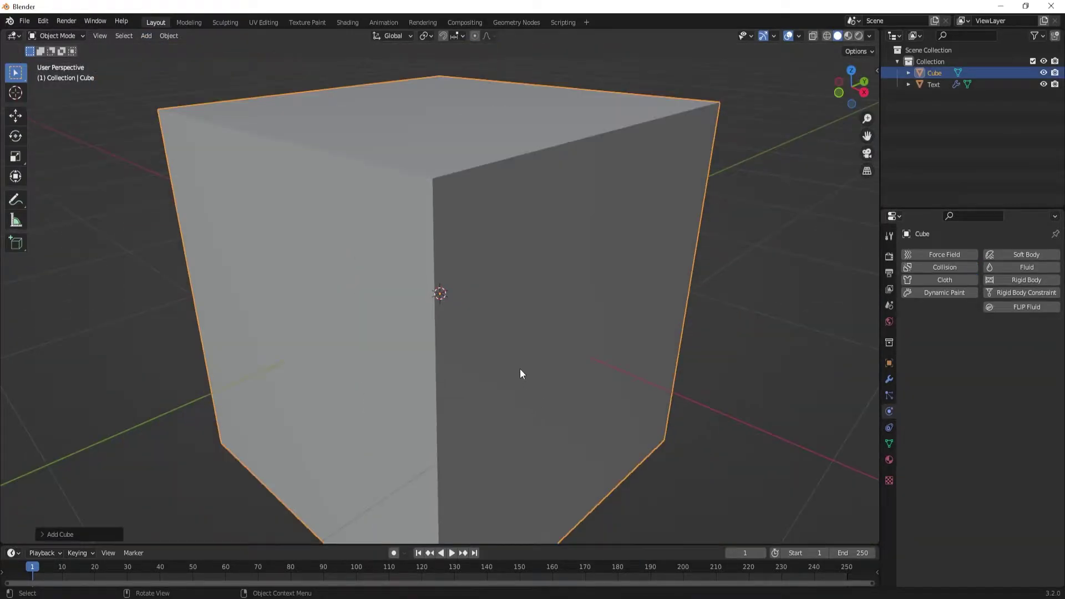
left_click(826, 36)
middle_click_drag(533, 291, 486, 285)
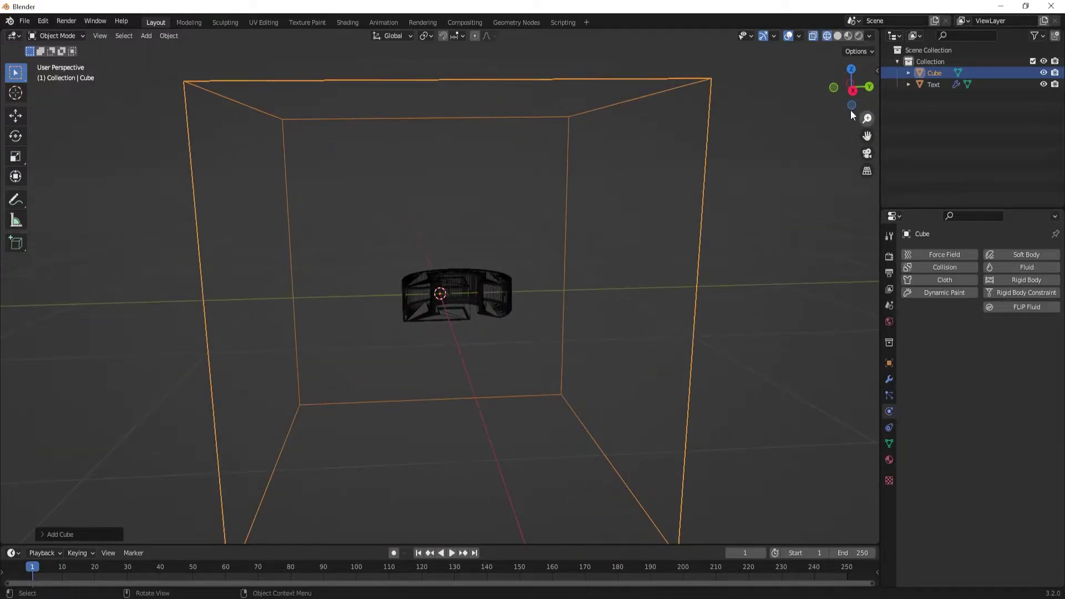
left_click(852, 90)
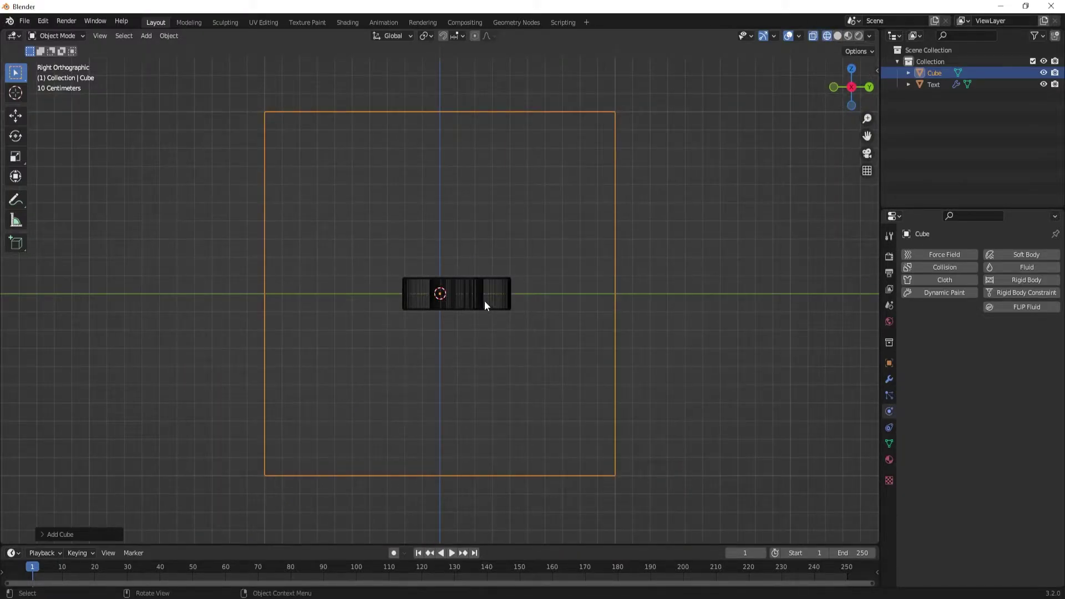
Set the G's origin to Center of Mass (Surface) and slide it along Y to centre it in the cube.
left_click(484, 300)
left_click(16, 115)
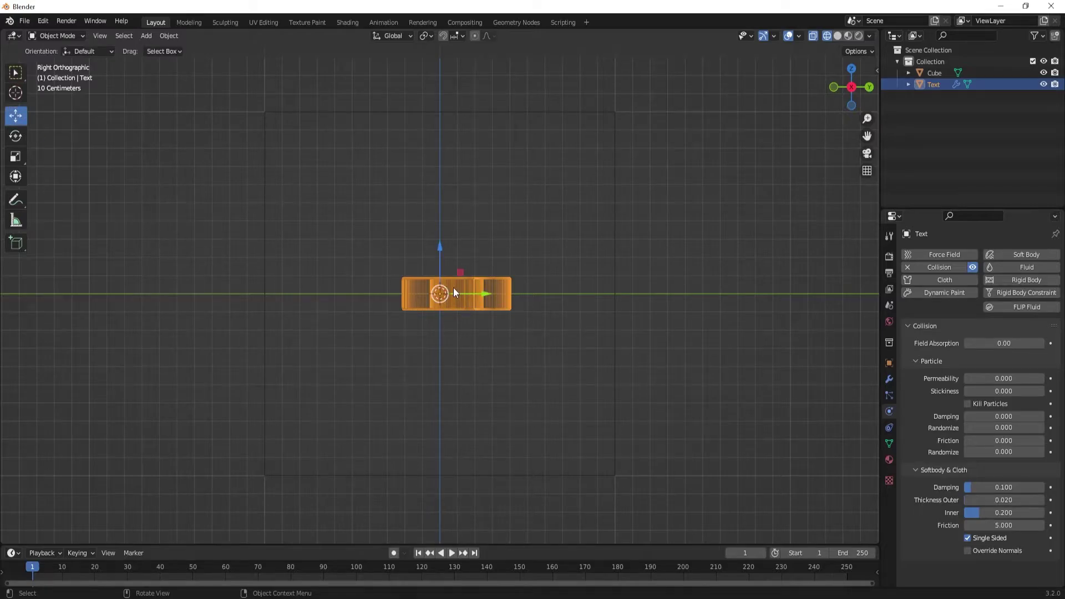
left_click(170, 36)
mouse_move(215, 60)
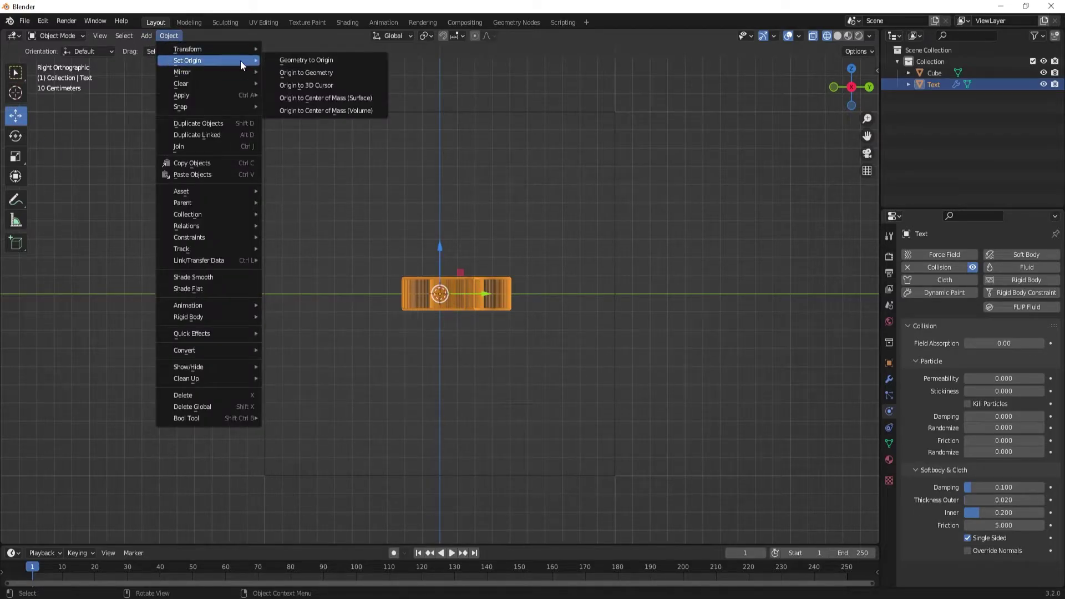
left_click(337, 99)
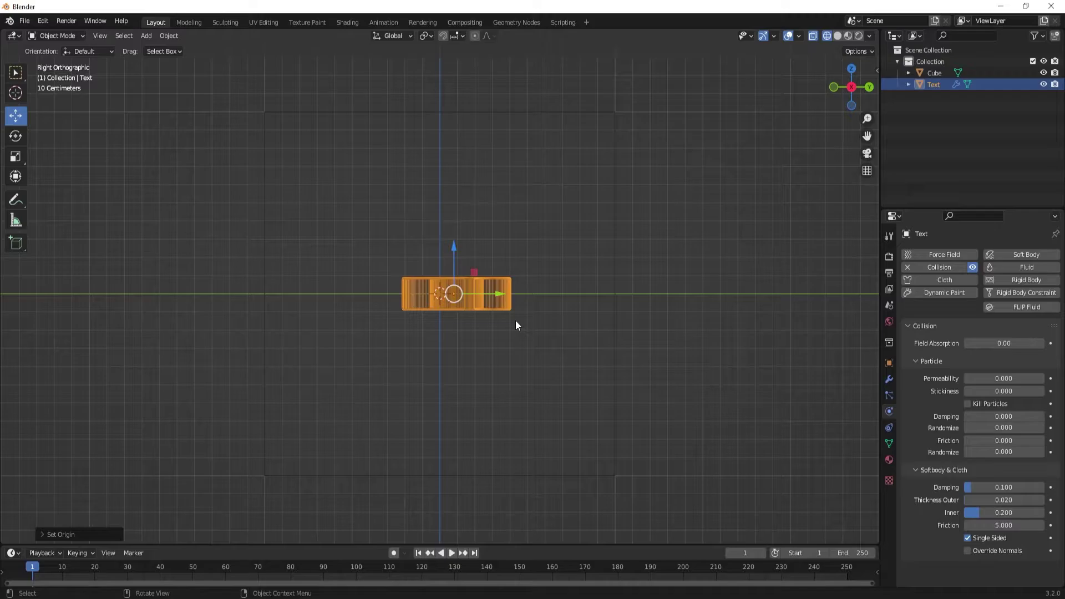
left_click_drag(499, 294, 480, 296)
left_click(670, 259)
middle_click_drag(670, 258, 616, 244)
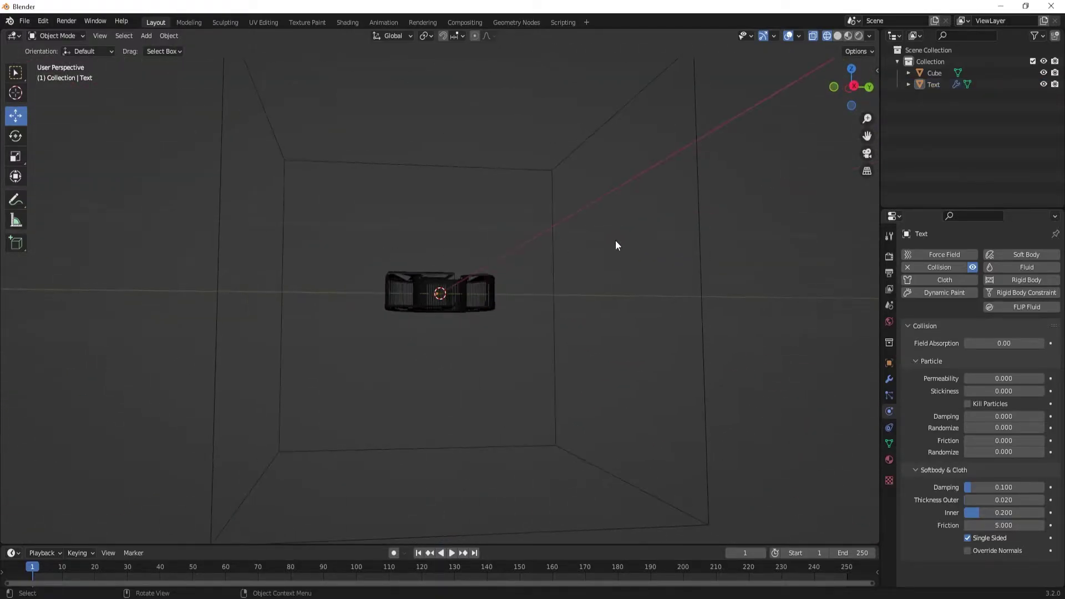
Flatten the cube along Z and shrink it uniformly into a snug box around the G.
left_click(700, 272)
left_click(15, 157)
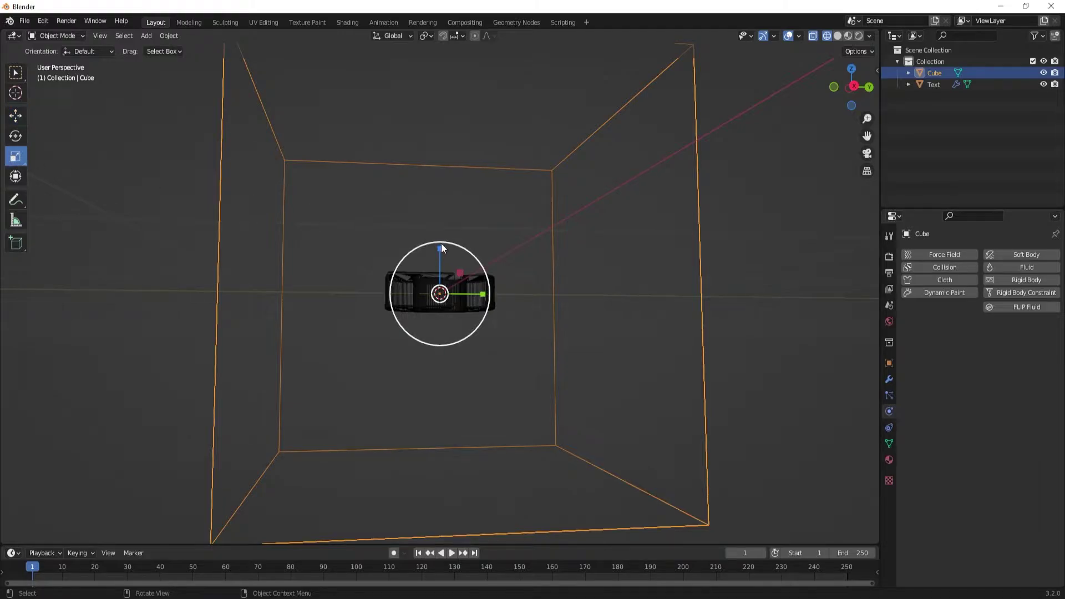
mouse_move(441, 243)
left_mouse_down()
mouse_move(453, 262)
mouse_move(440, 250)
mouse_move(439, 264)
left_mouse_up()
middle_click_drag(512, 321, 463, 274)
key("s")
left_click(497, 316)
left_click_drag(440, 251, 484, 268)
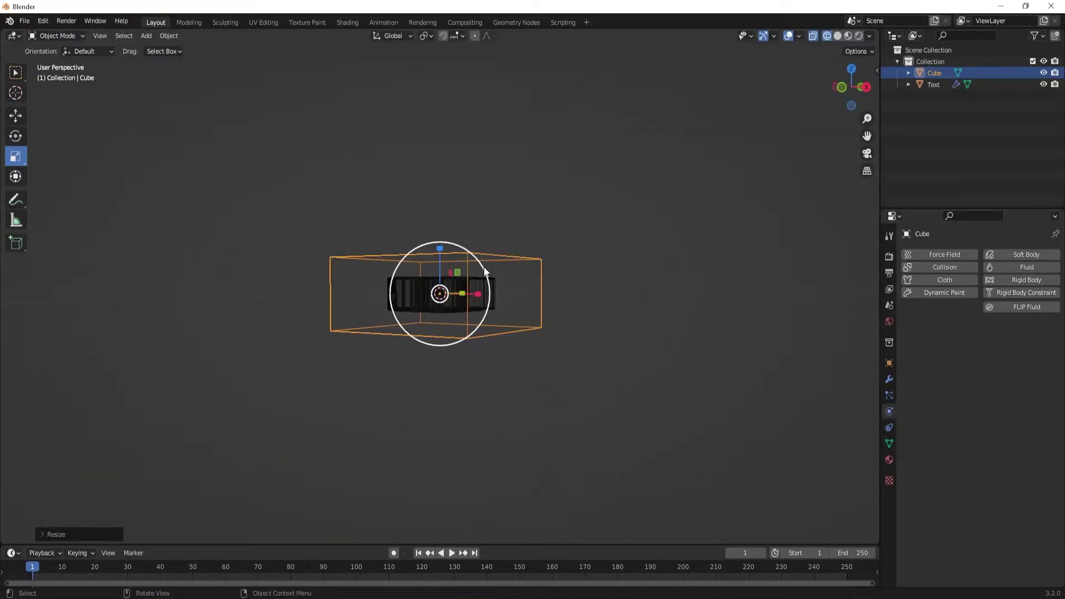
middle_click_drag(483, 268, 438, 320)
scroll(441, 318, "up", 3)
scroll(444, 316, "up", 2)
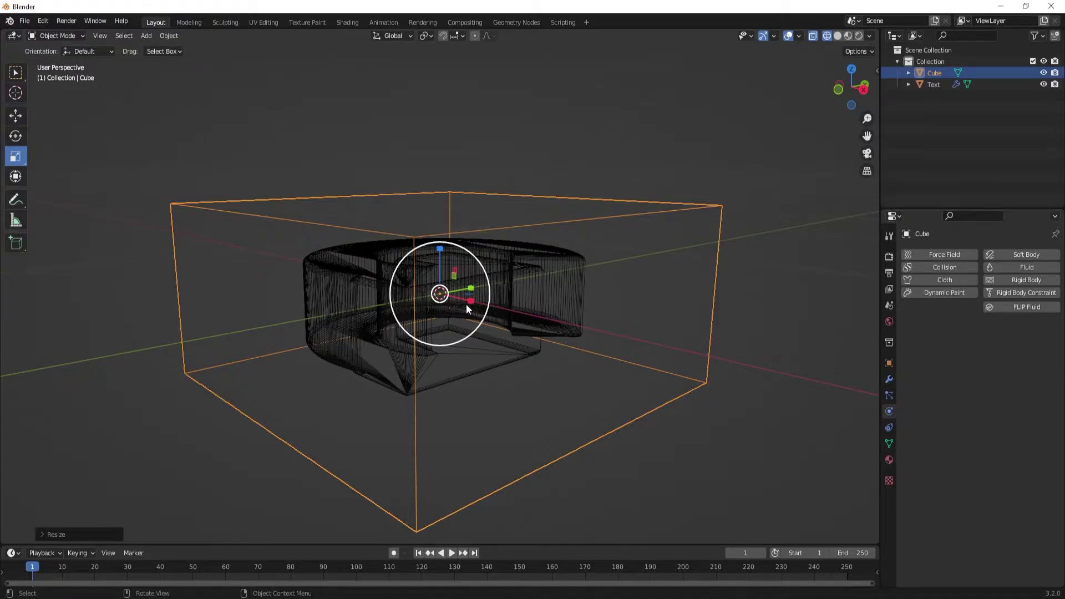
Subdivide the cube's mesh four times in Edit Mode to make a dense grid.
key("Tab")
right_click(472, 274)
left_click(447, 275)
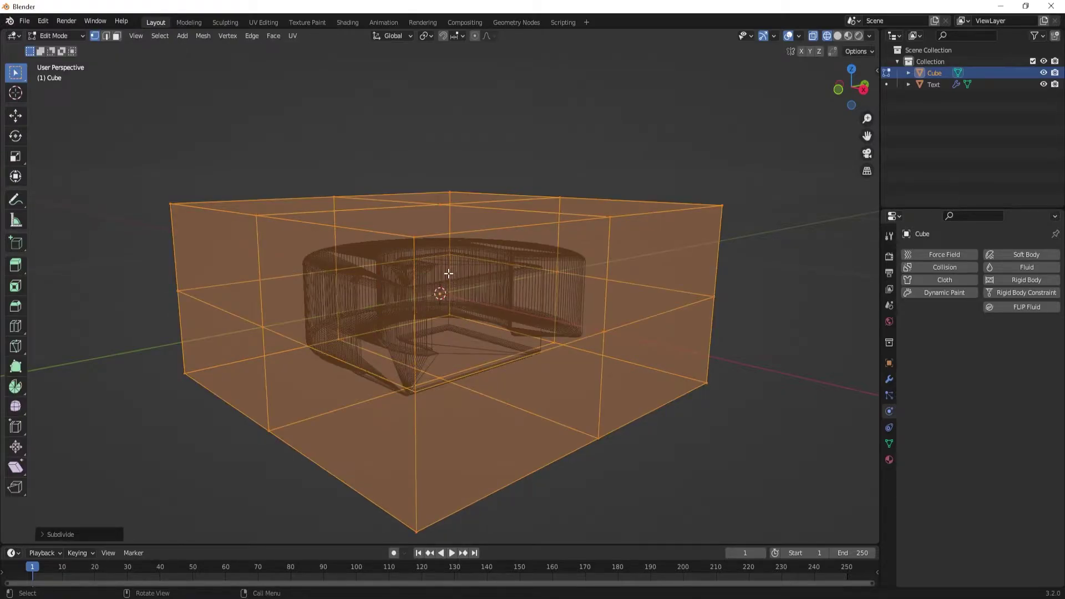
right_click(471, 276)
left_click(470, 279)
right_click(468, 275)
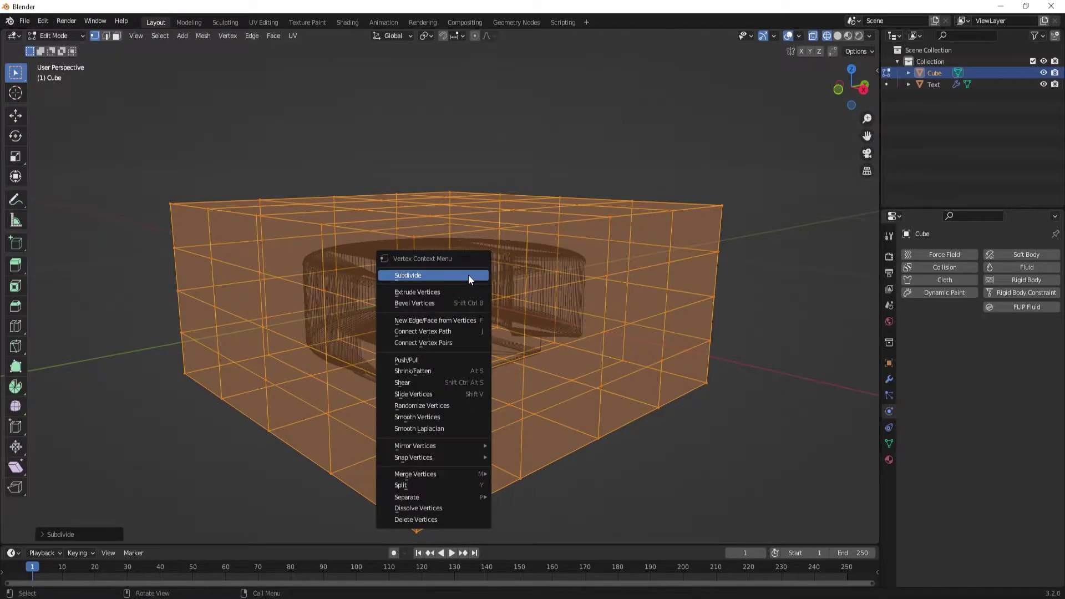
left_click(469, 275)
middle_click_drag(469, 275, 472, 316)
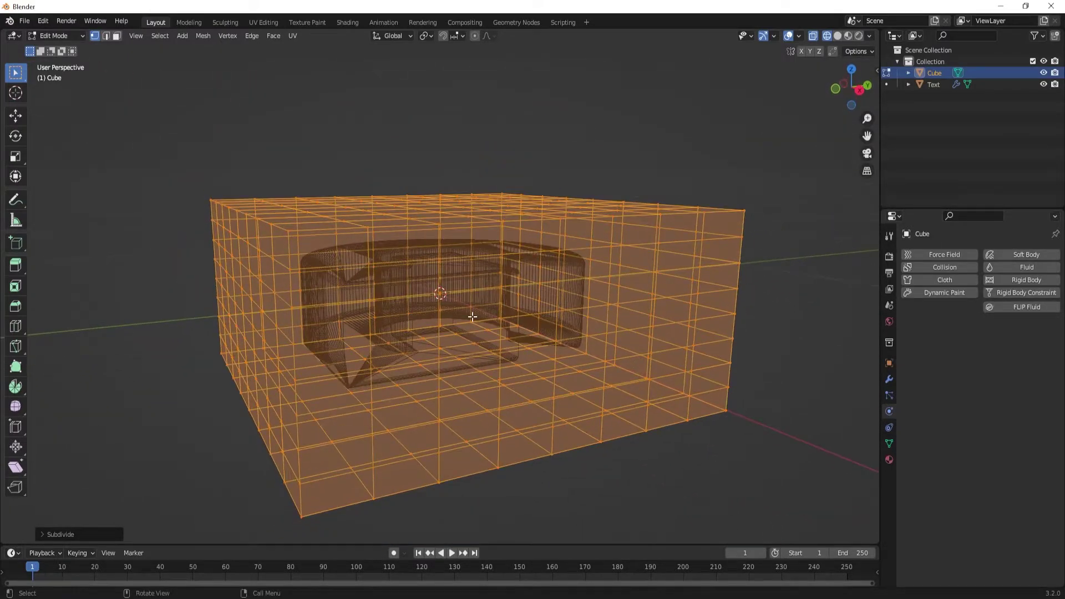
right_click(478, 267)
left_click(477, 271)
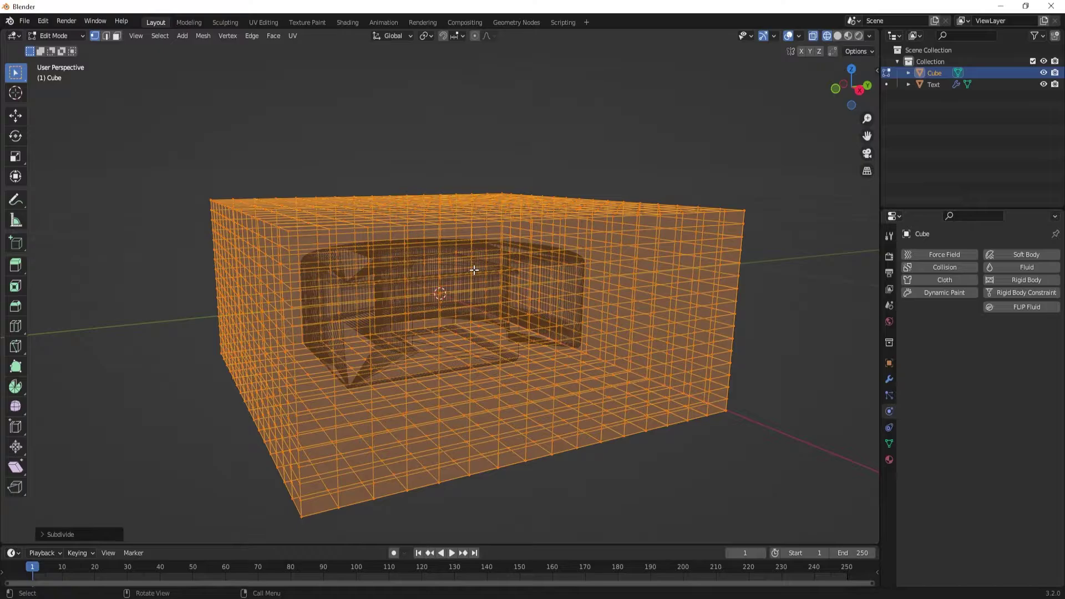
key("Tab")
Add cloth physics to the cube and raise its quality steps to 8.
left_click(610, 130)
middle_click_drag(610, 130, 635, 221)
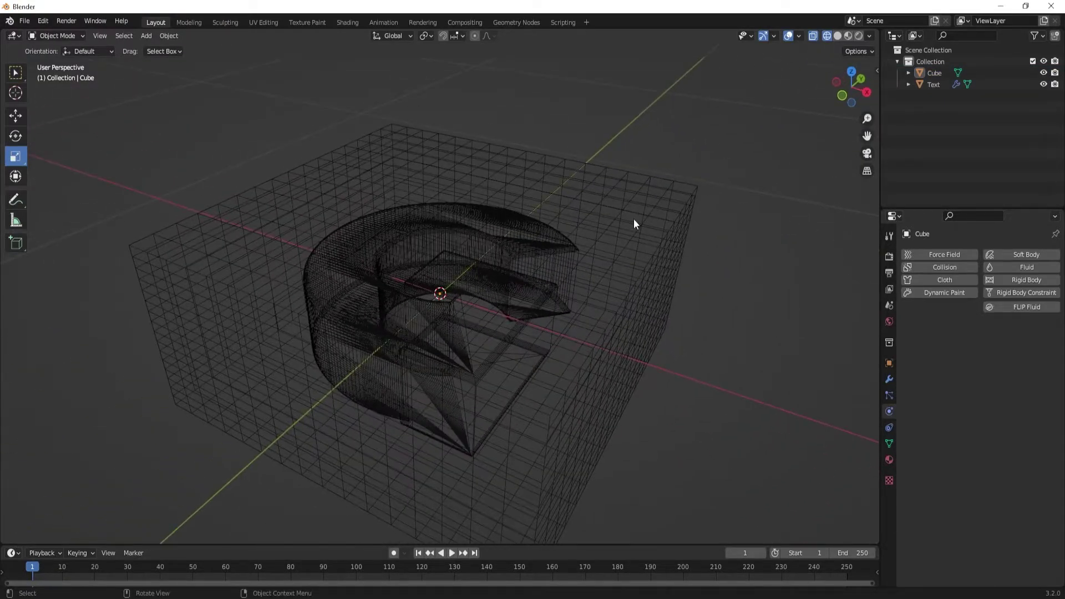
left_click(517, 334)
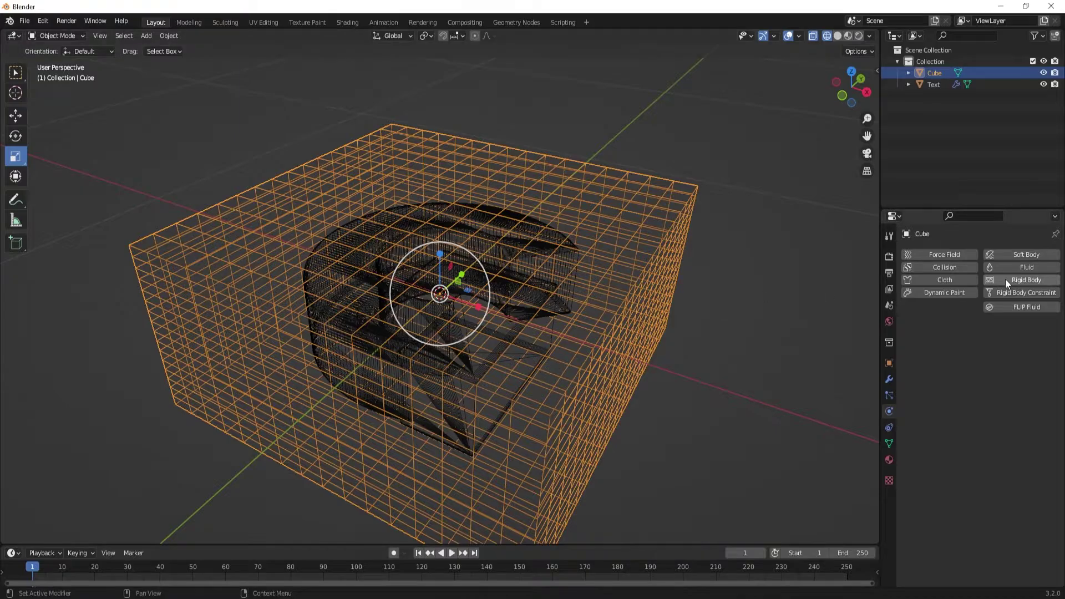
left_click(950, 281)
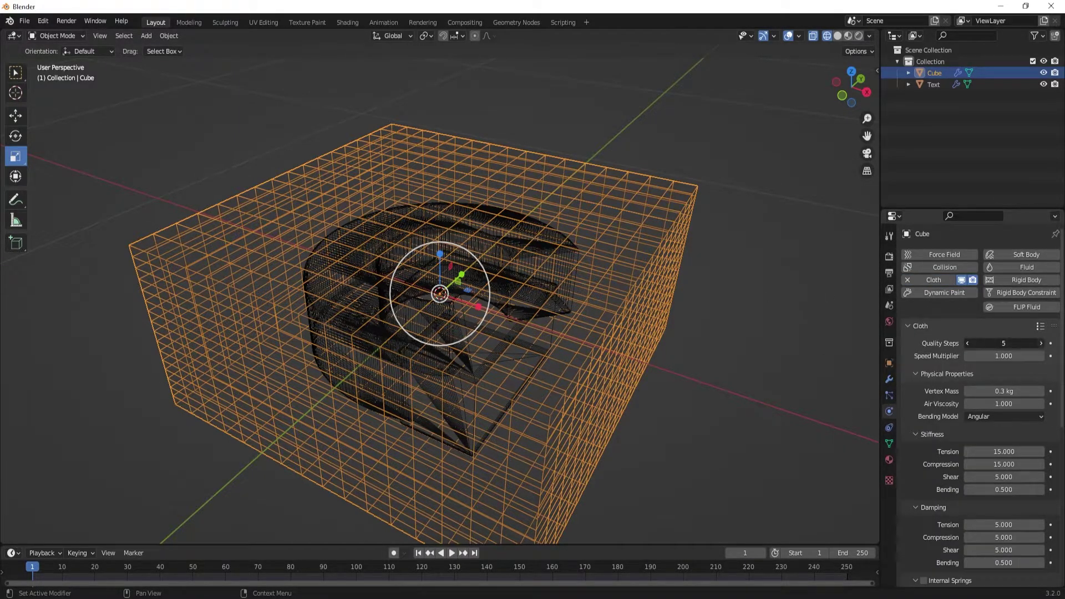
left_click(1040, 343)
left_click(1041, 343)
left_click(1041, 343)
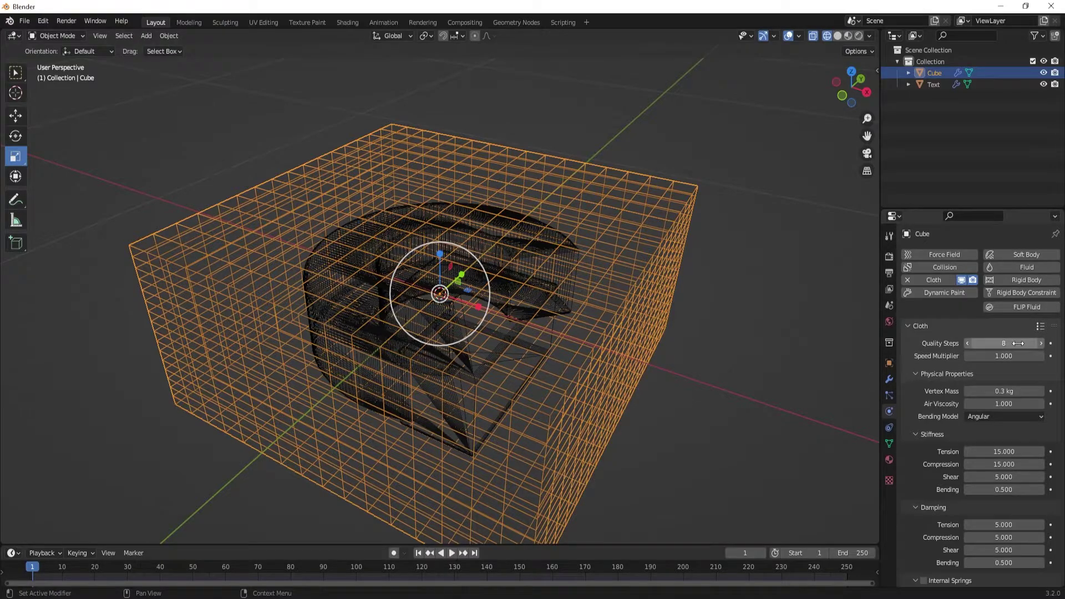
Browse the cloth presets list without choosing a preset.
scroll(1060, 349, "down", 3)
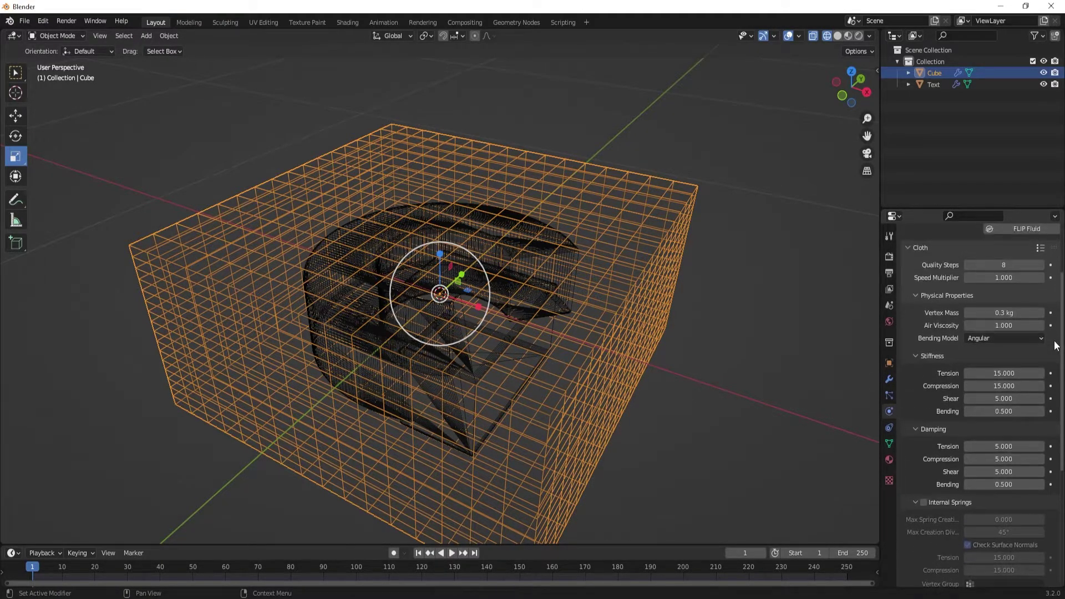
left_click(1039, 252)
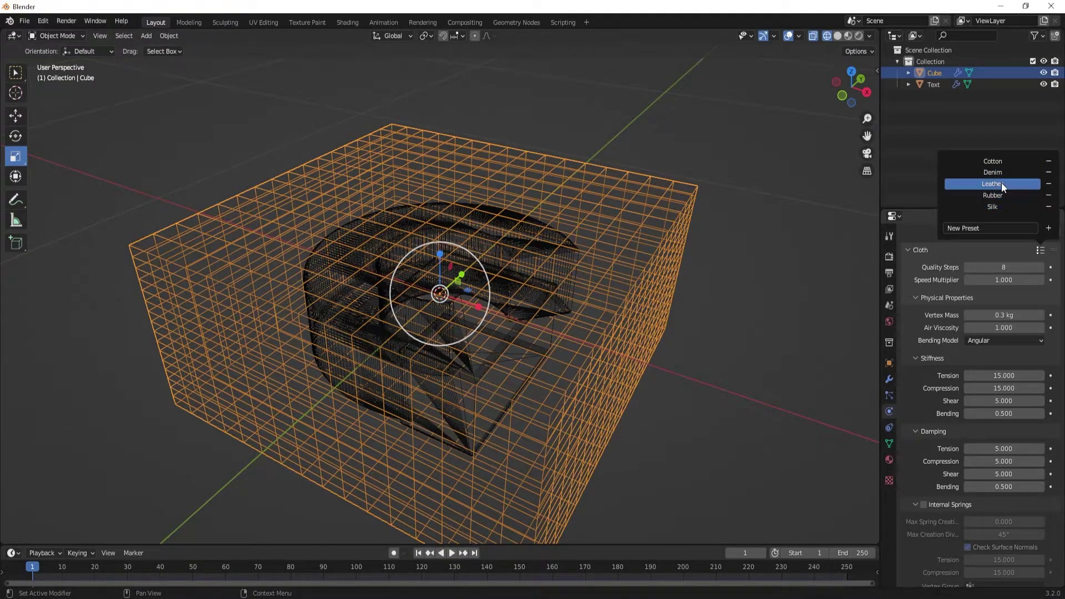
left_click(1041, 251)
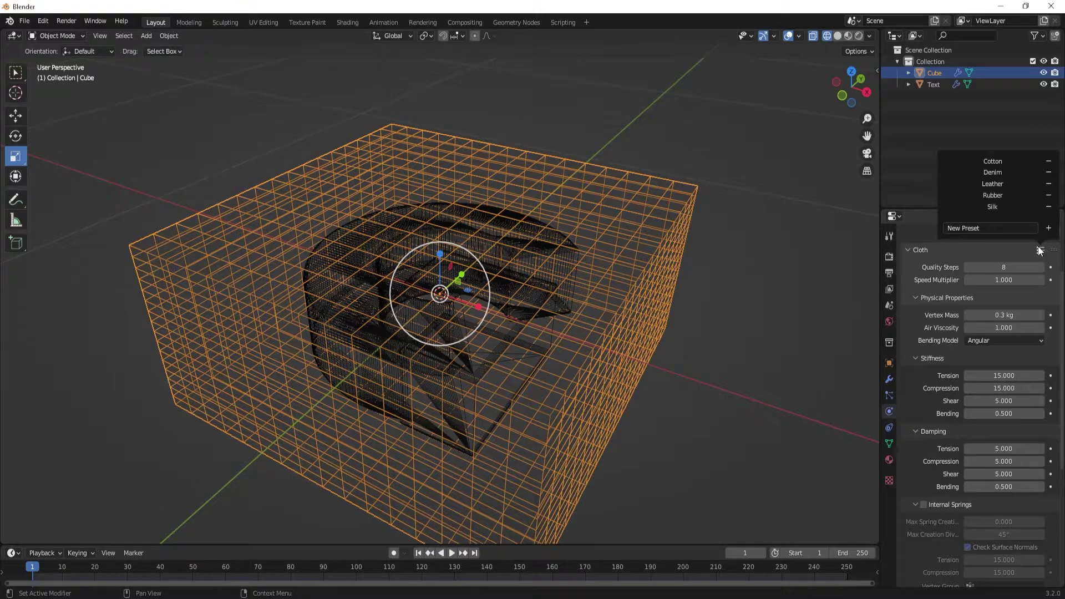
left_click_drag(1063, 288, 1054, 395)
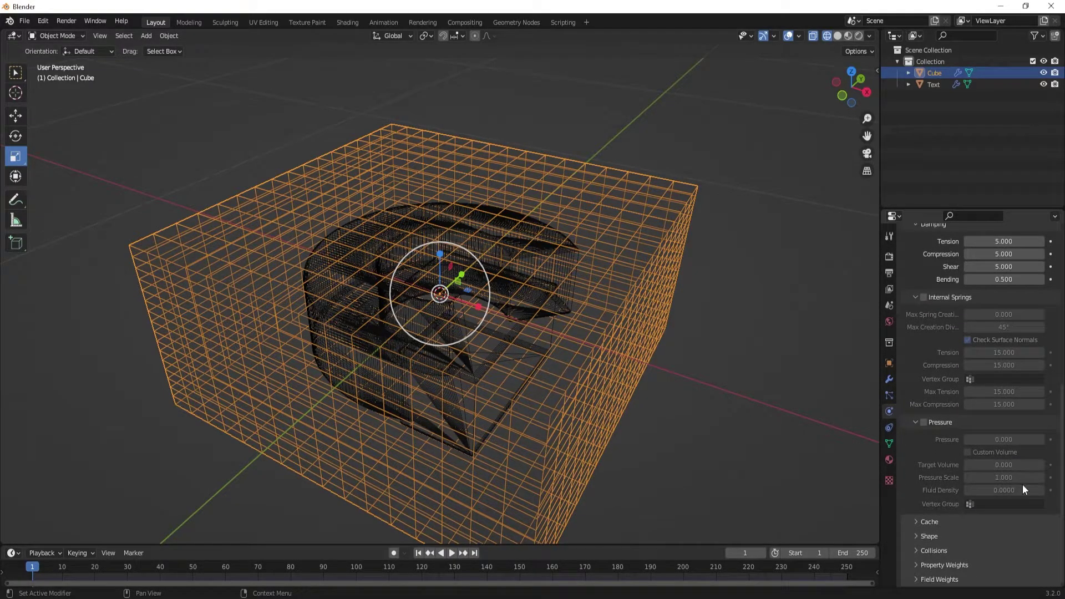
Expand Shape and Collisions, set collision quality to 5 and tick Self Collisions.
left_click(929, 537)
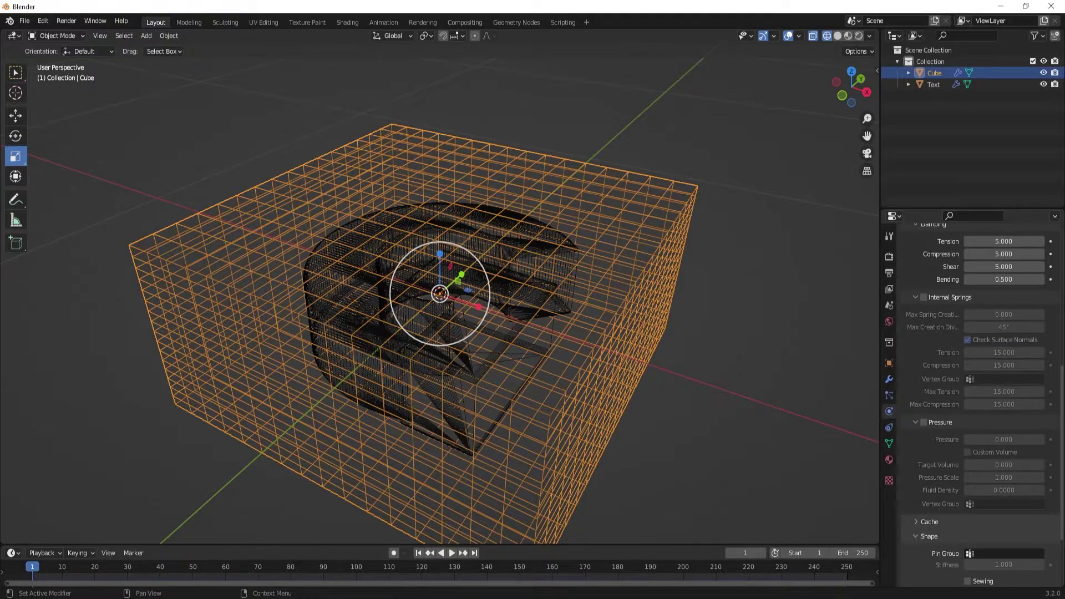
scroll(1061, 394, "down", 4)
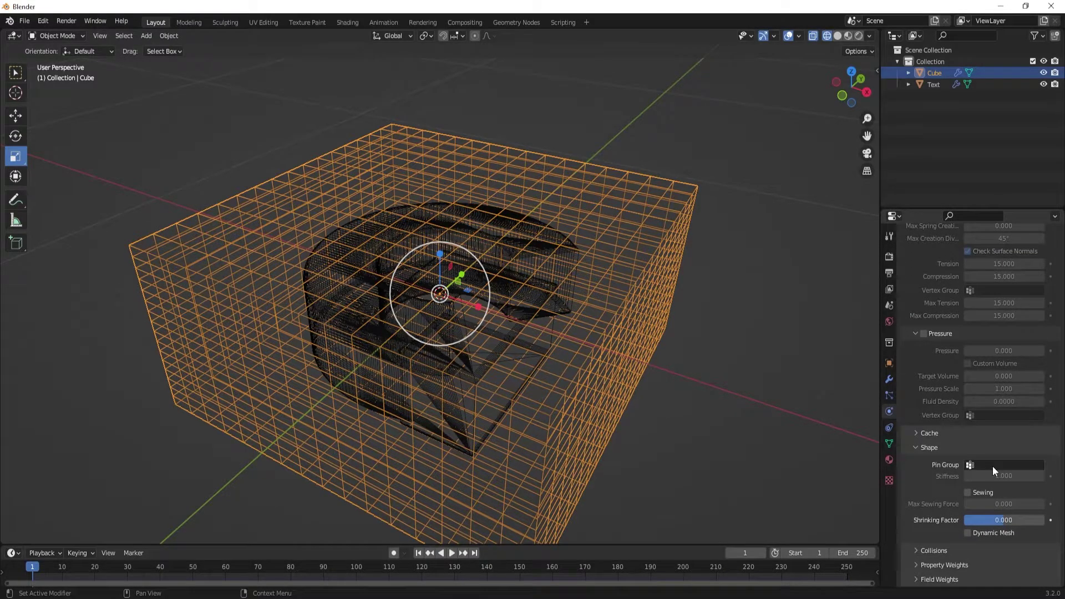
left_click(914, 552)
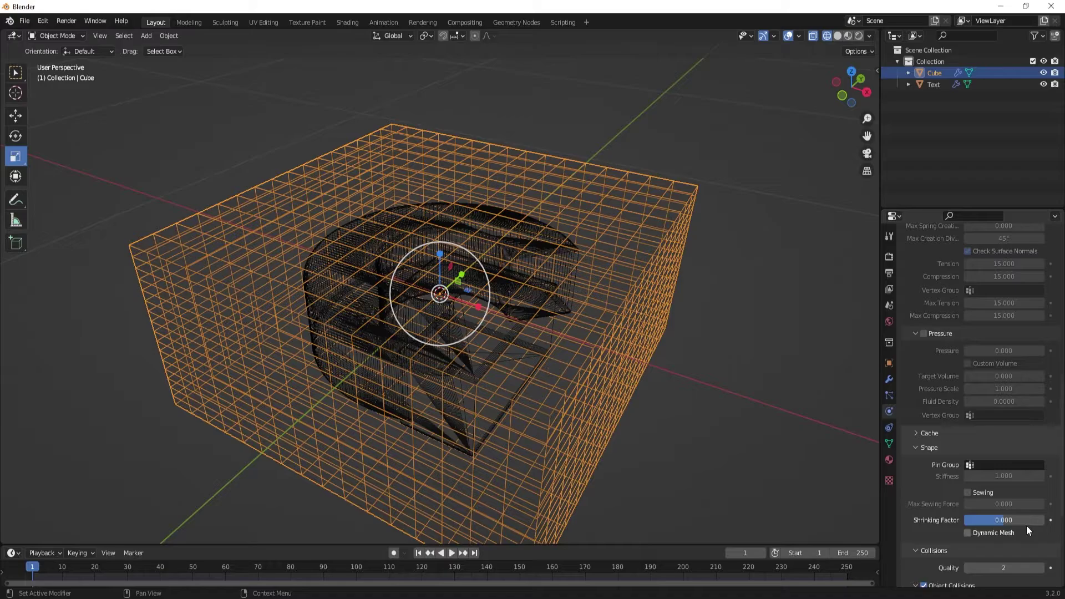
scroll(1042, 433, "down", 7)
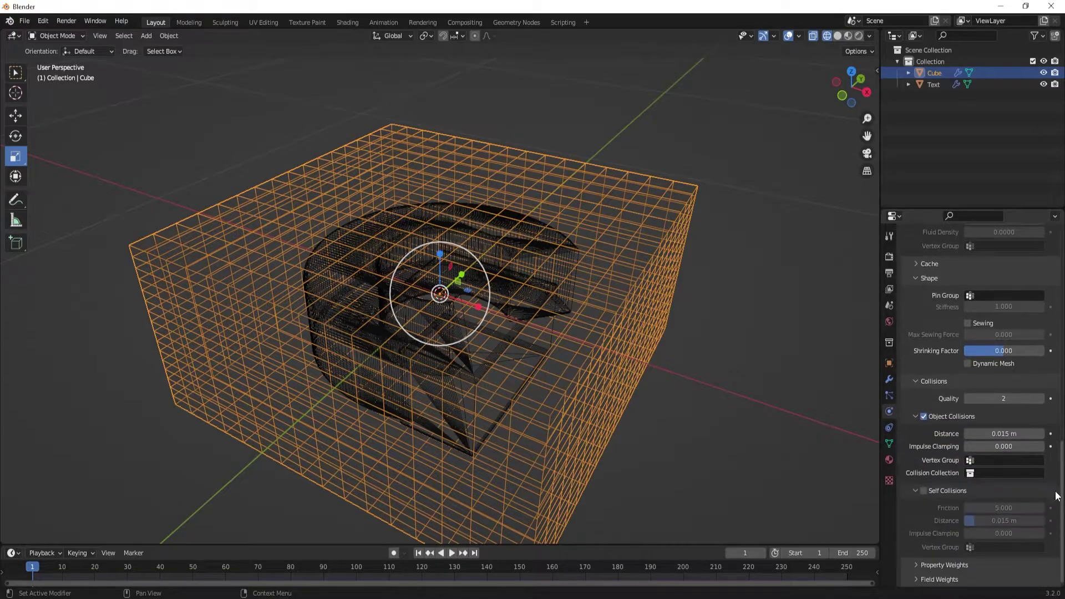
left_click(1040, 398)
left_click(1041, 398)
left_click(1041, 398)
left_click(924, 491)
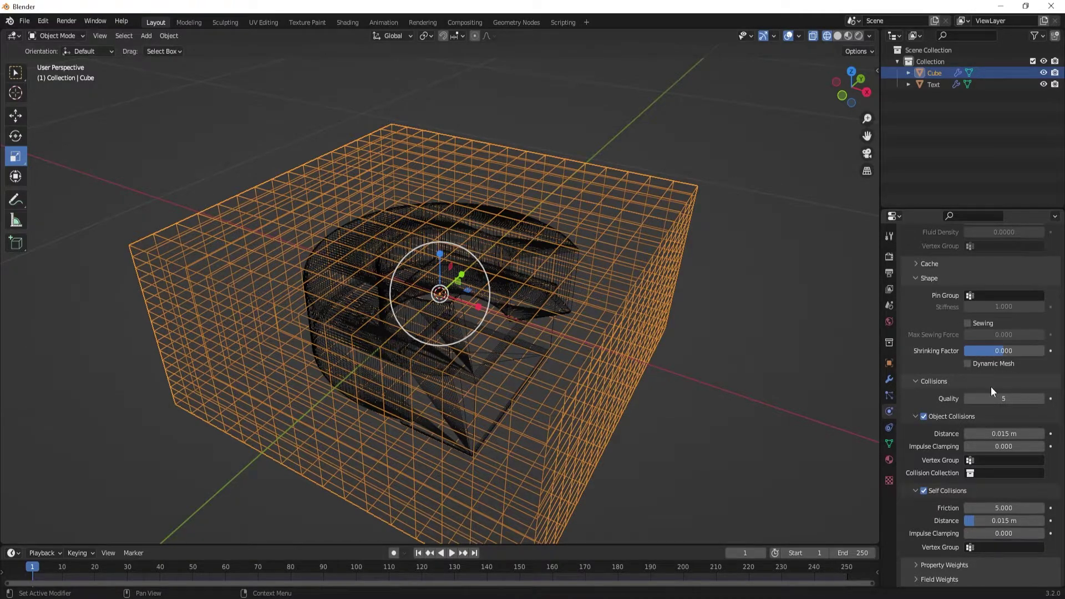
Orbit to face the box, switch to solid shading and put the cube into Edit Mode.
middle_click_drag(670, 405, 628, 377)
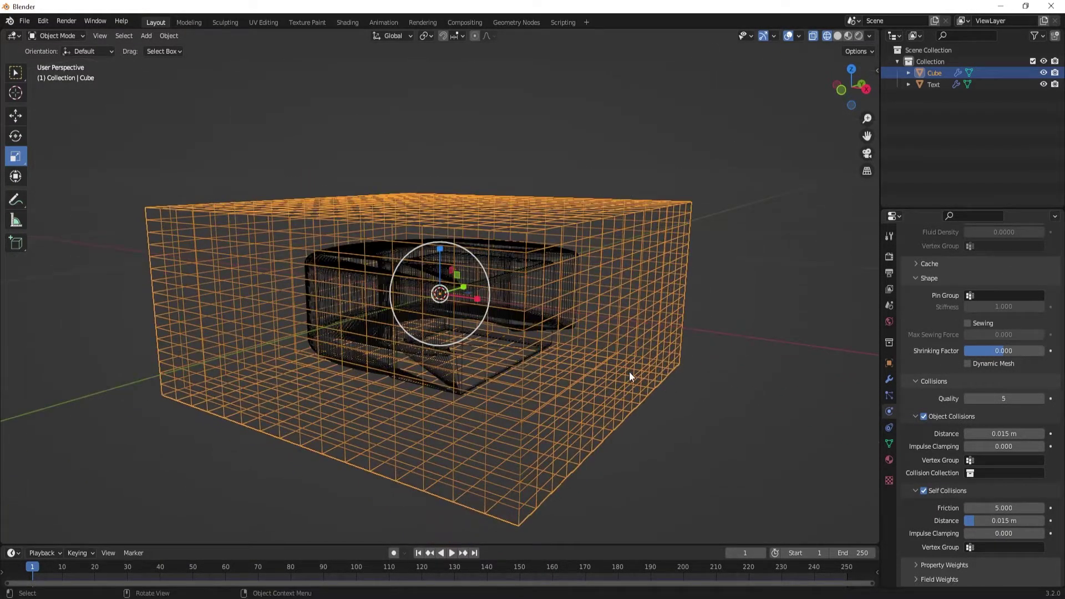
mouse_move(589, 336)
middle_mouse_down()
mouse_move(613, 344)
mouse_move(601, 335)
middle_mouse_up()
key("Tab")
key("Tab")
left_click(837, 35)
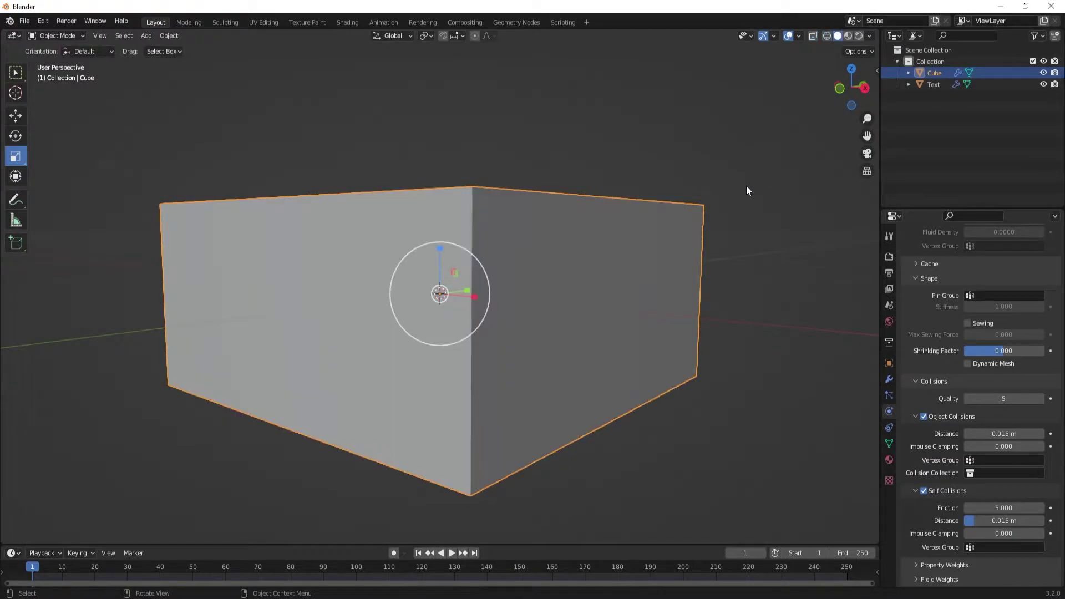
left_click(708, 271)
left_click(587, 311)
key("Tab")
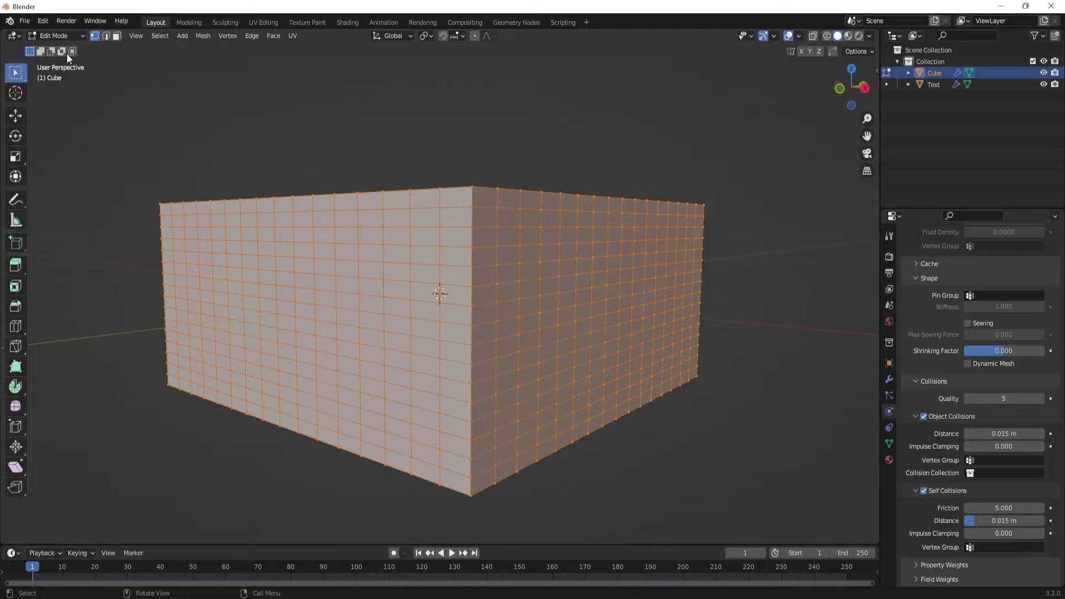
In edge select mode, select only the horizontal loop around the cube's middle.
left_click(106, 35)
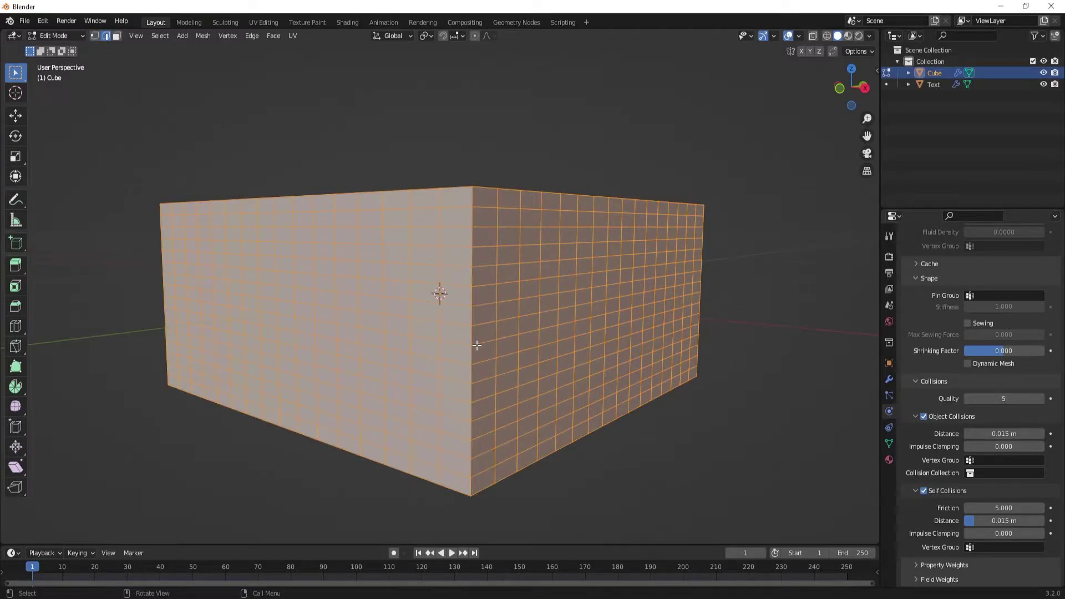
key("alt+a")
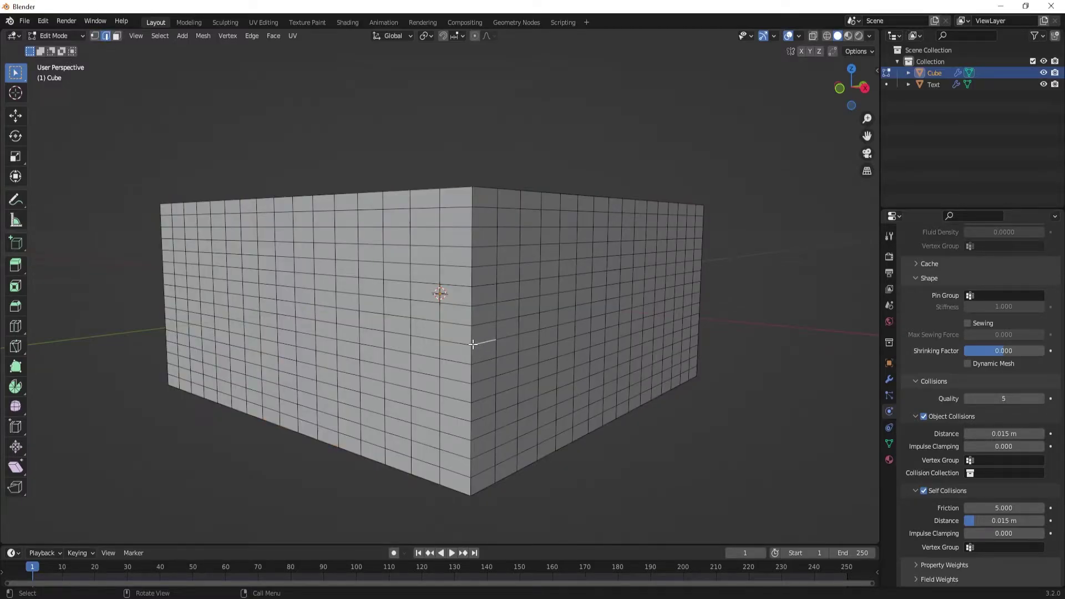
left_click(461, 344, "alt")
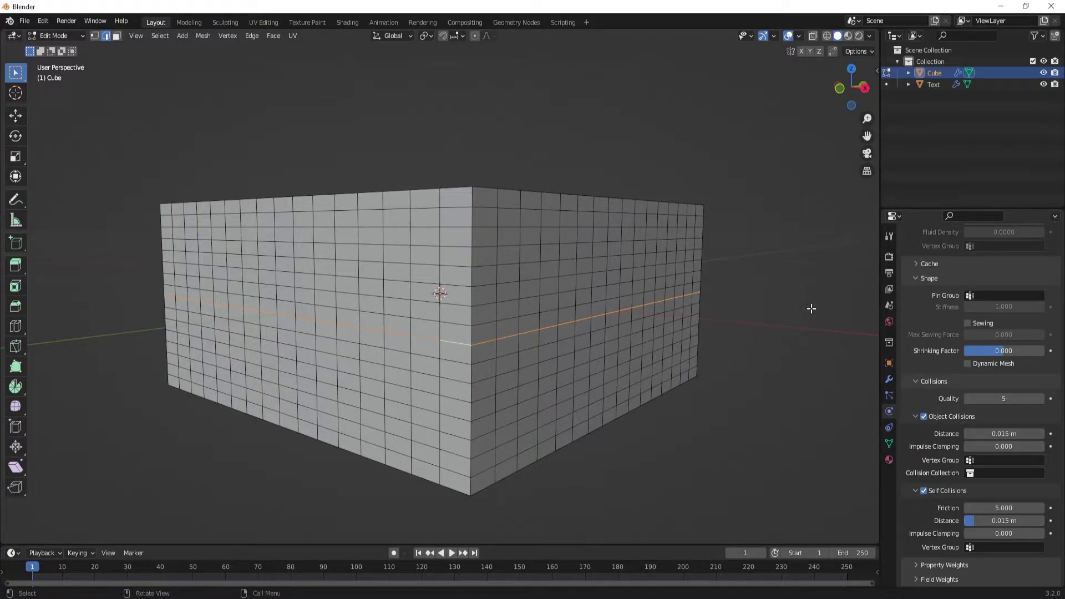
Add a vertex group, assign the loop to it, name it Seam and return to Object Mode.
left_click(887, 444)
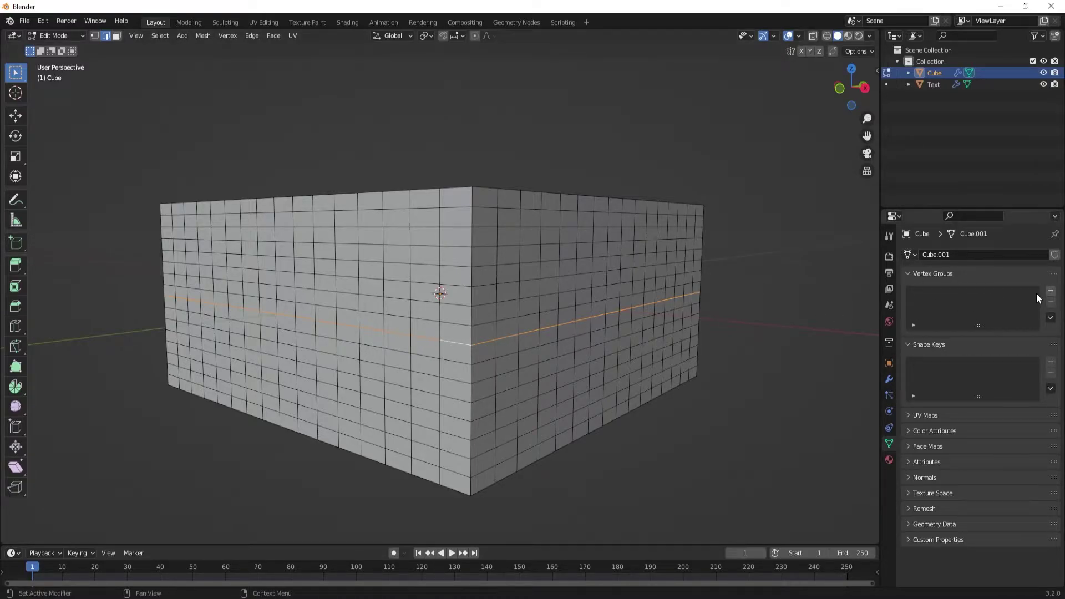
left_click(1050, 292)
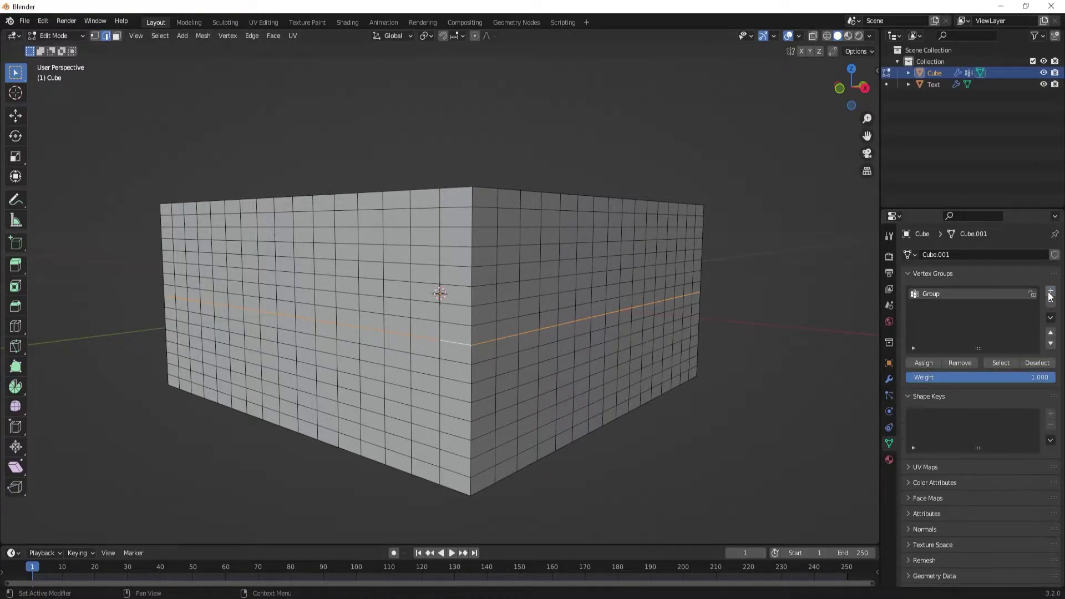
left_click(922, 364)
double_click(936, 294)
type("Seam")
key("Tab")
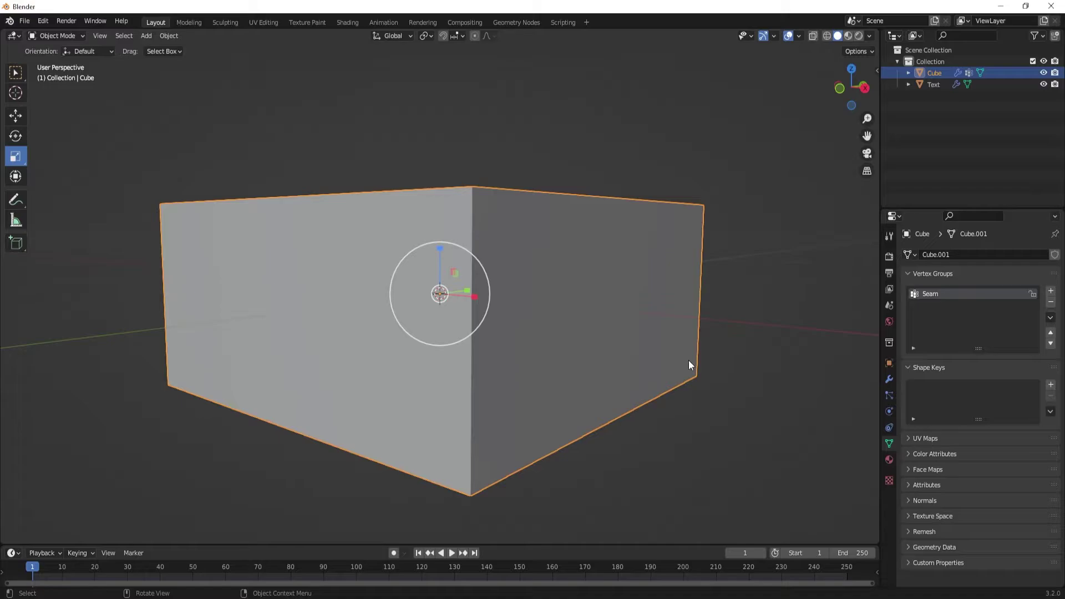
Choose Seam as the Pin Group in the cube's Cloth Shape settings.
left_click(890, 395)
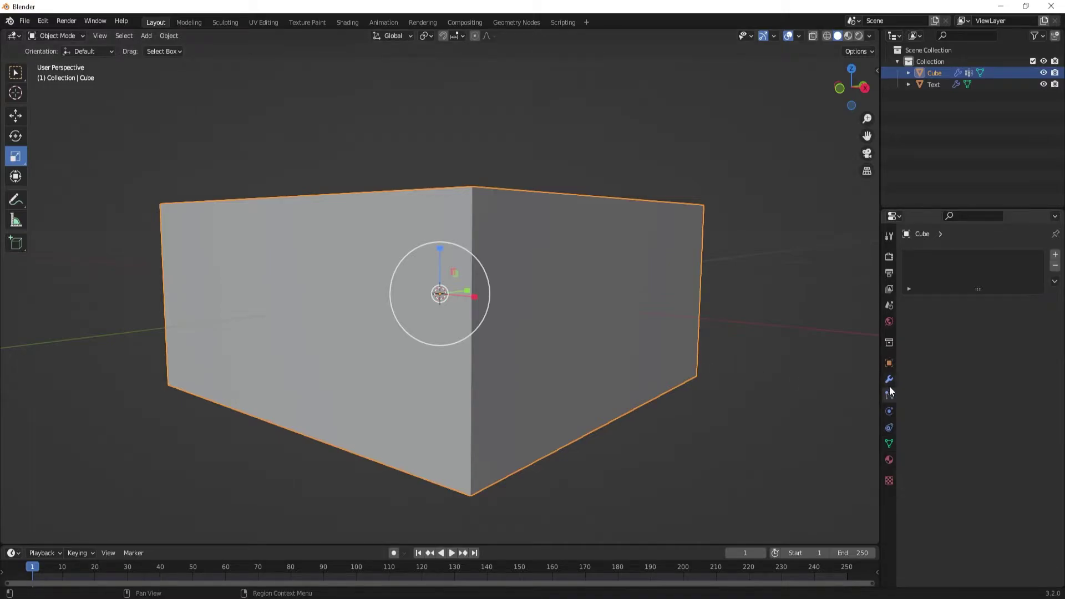
left_click(889, 380)
left_click(889, 426)
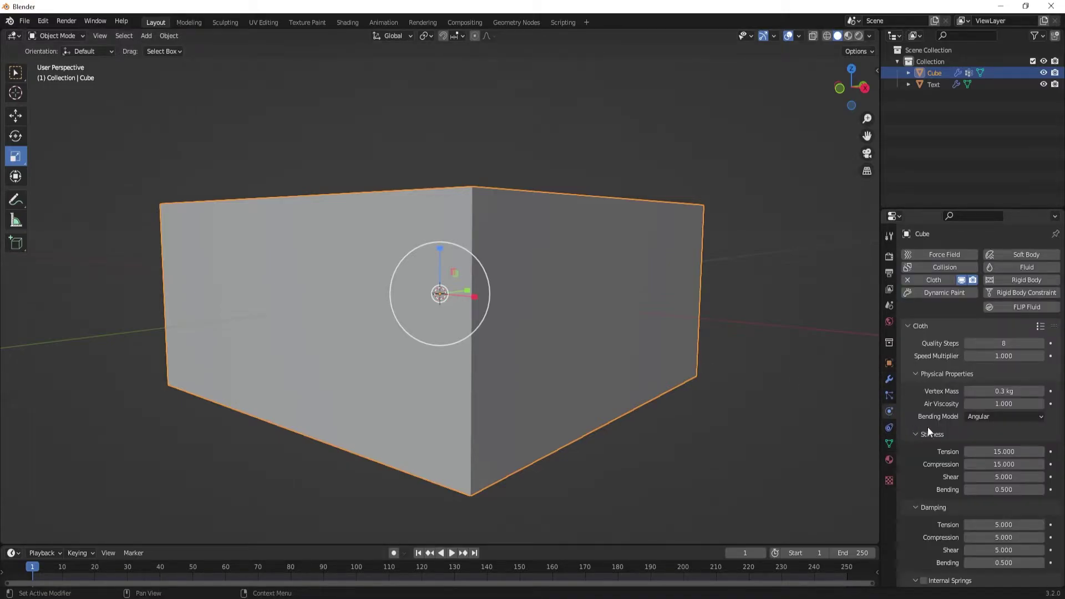
scroll(939, 468, "down", 8)
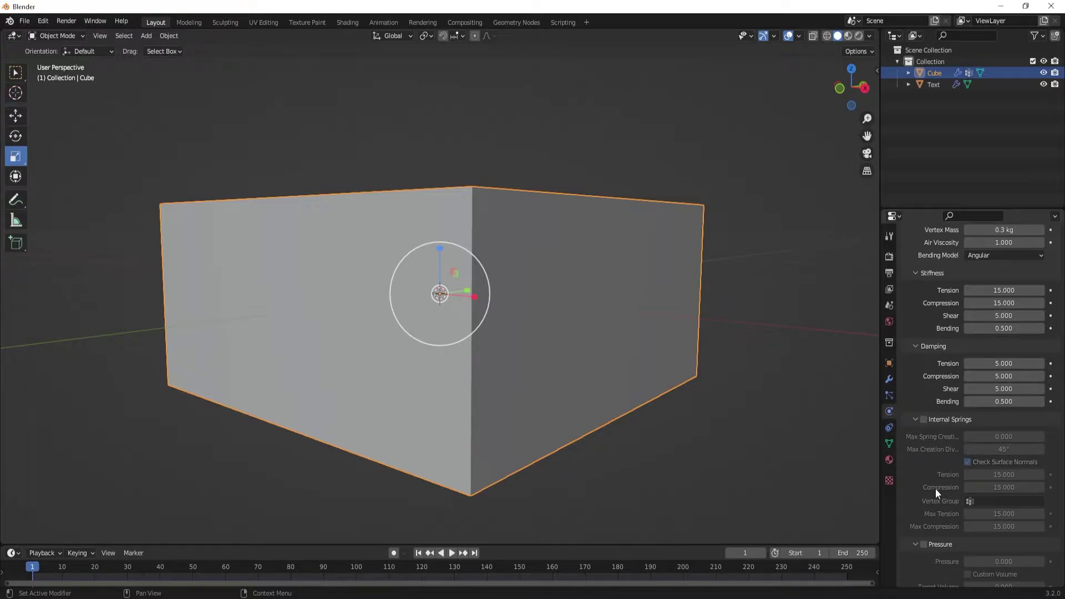
scroll(934, 497, "down", 8)
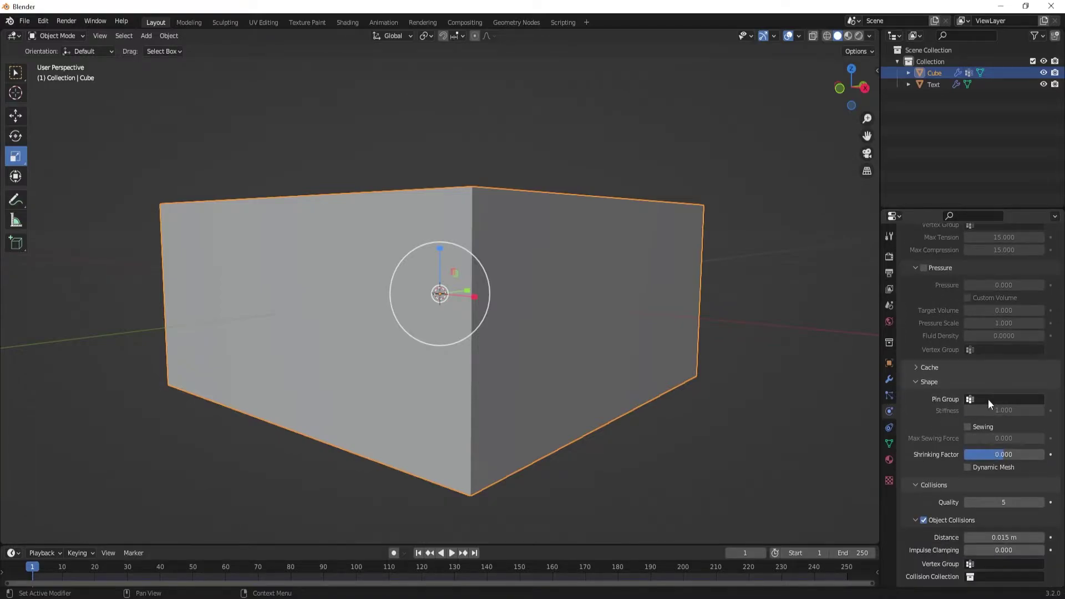
left_click(992, 399)
left_click(954, 416)
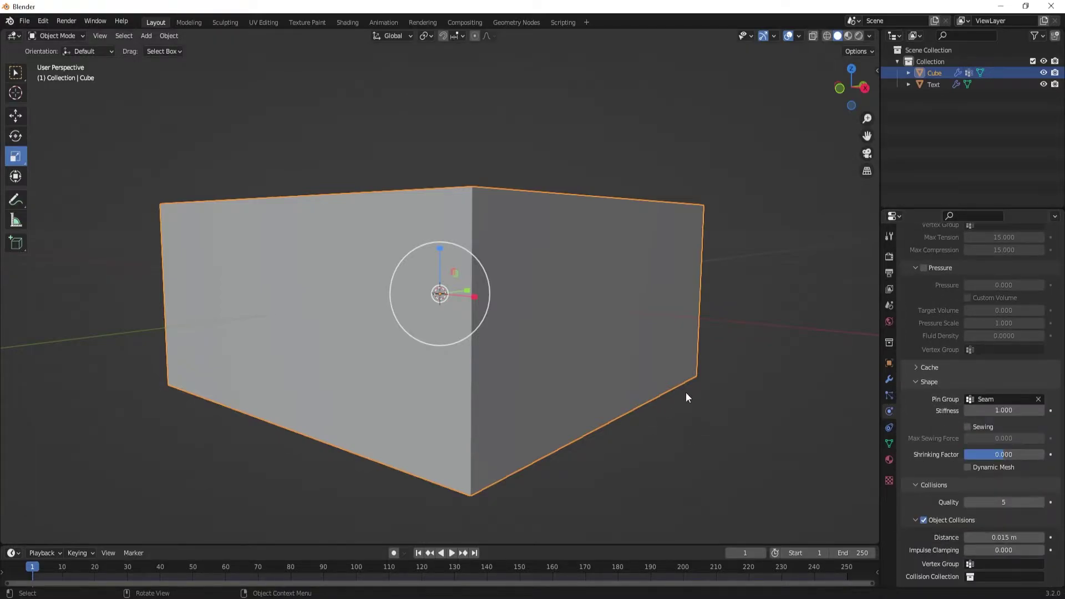
left_click(724, 360)
Play the cloth simulation, rewind to frame 1, and tick Pressure in the cube's Cloth settings.
left_click(451, 553)
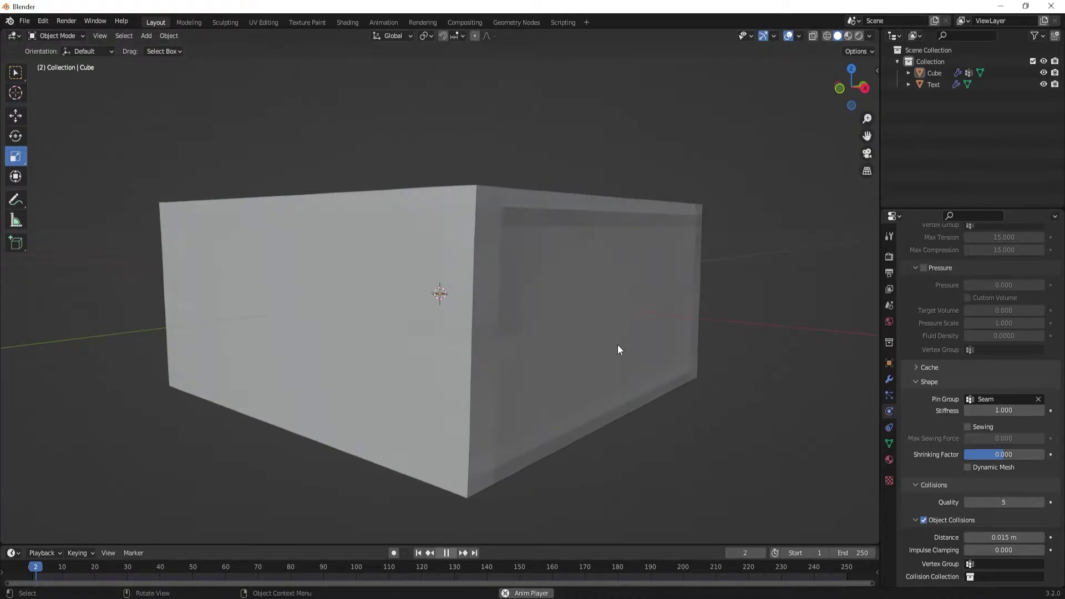
middle_click_drag(618, 345, 434, 314)
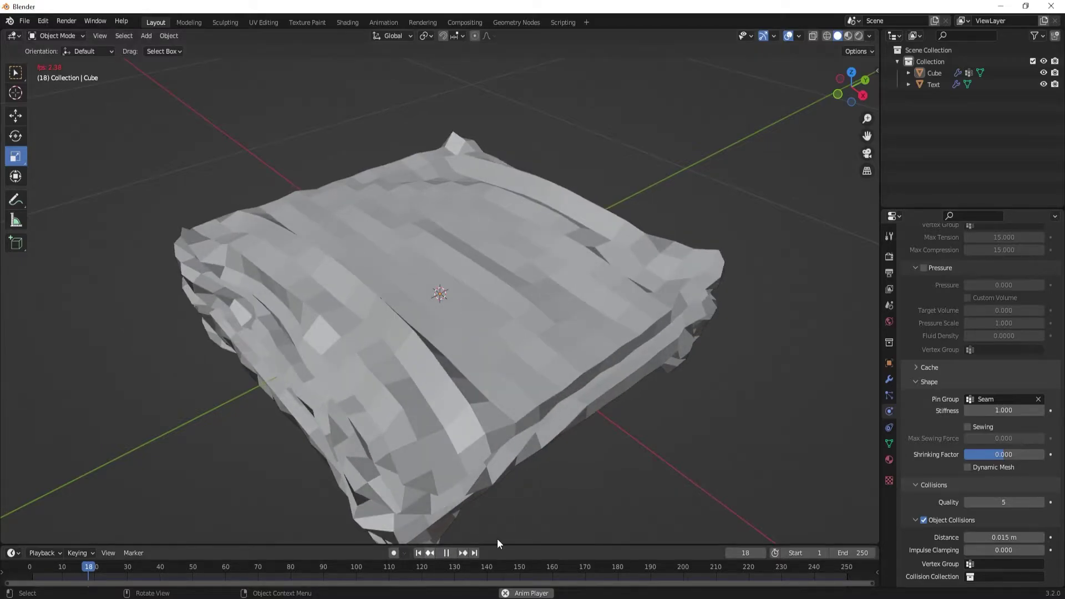
left_click(447, 553)
left_click(418, 552)
left_click(610, 343)
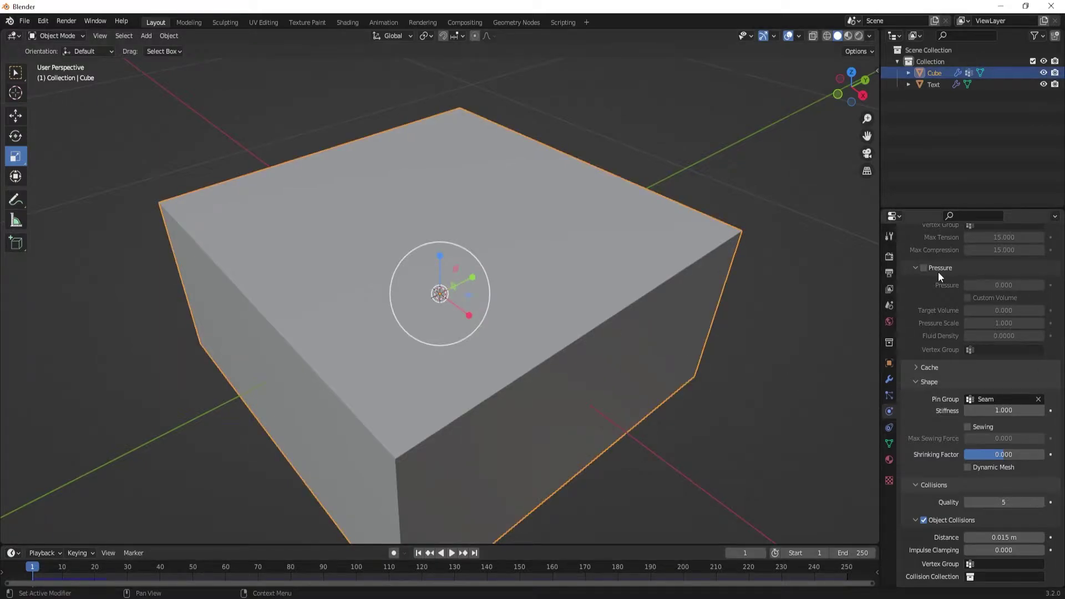
left_click(923, 269)
Set cloth pressure to -50, play the simulation, then rewind it.
left_click(998, 285)
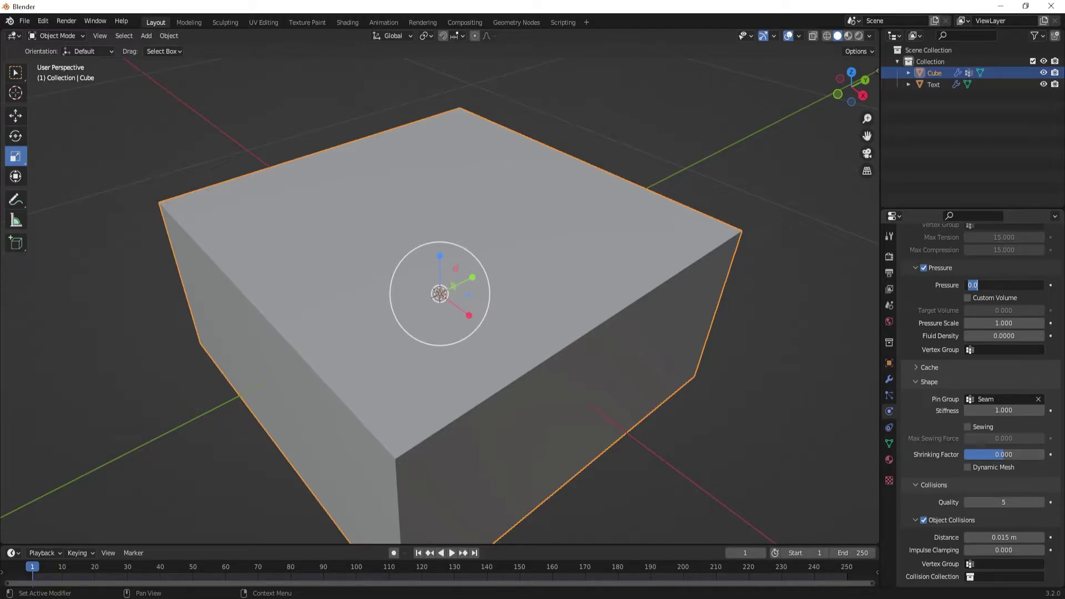
key("BackSpace")
type("-50")
key("Return")
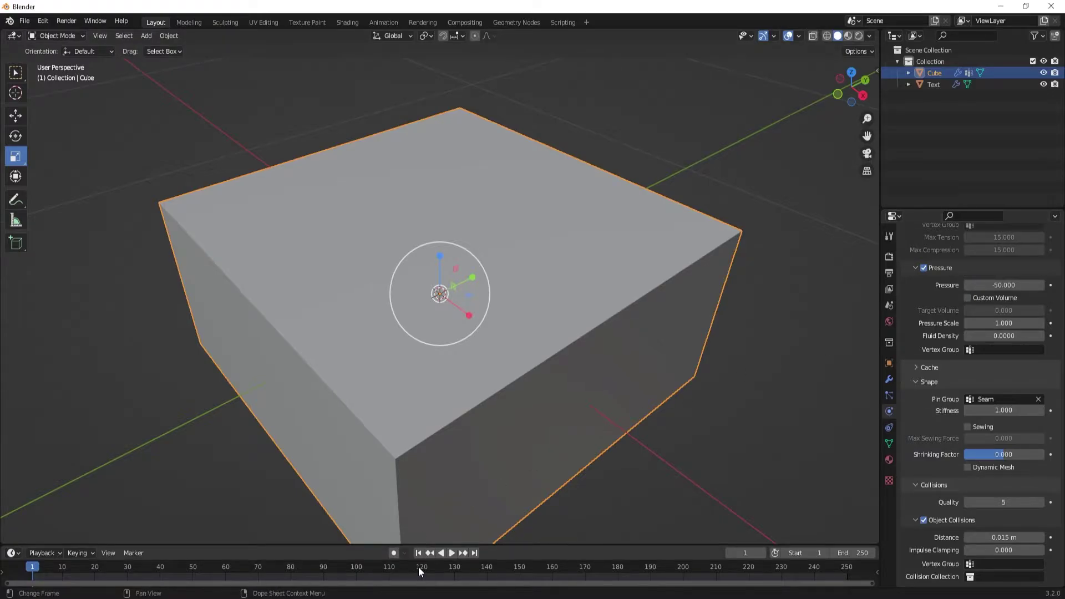
left_click(451, 553)
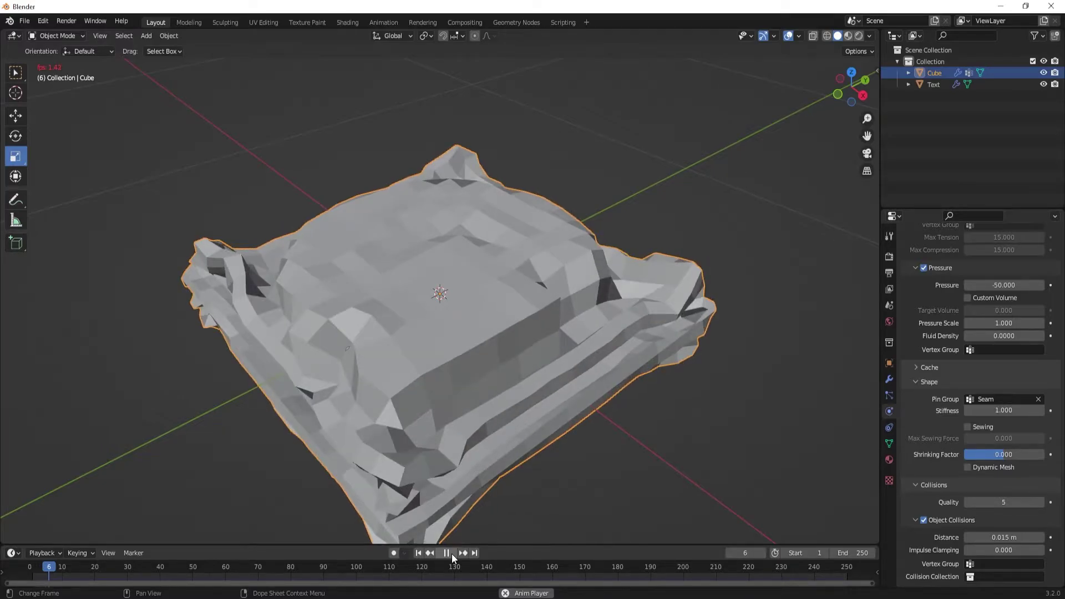
left_click(418, 553)
Change cloth pressure to -65 and replay, stopping at frame 8.
double_click(1024, 284)
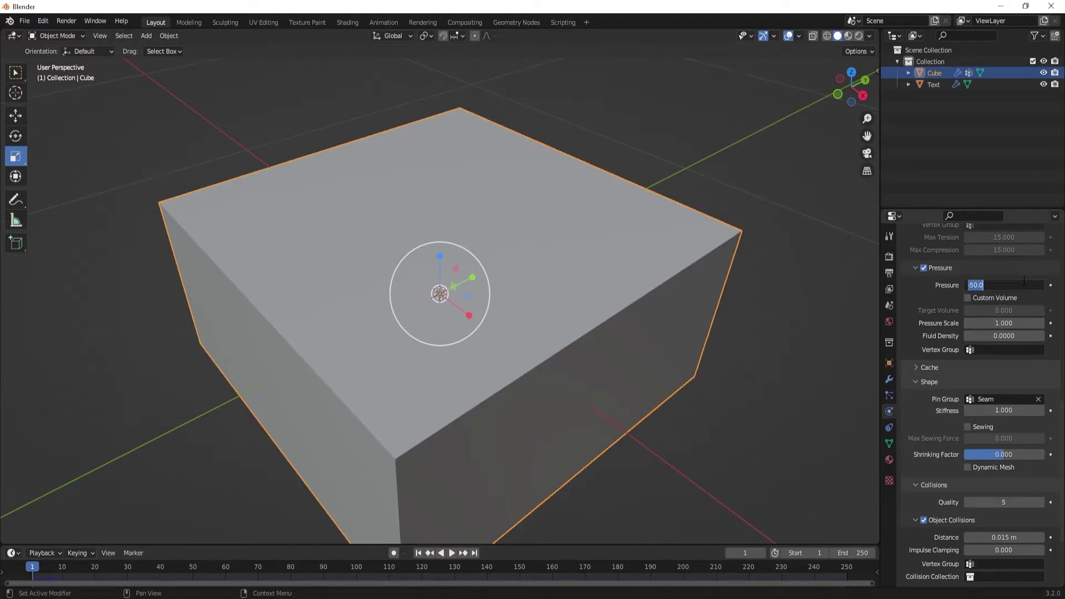
key("BackSpace")
type("-65")
key("Return")
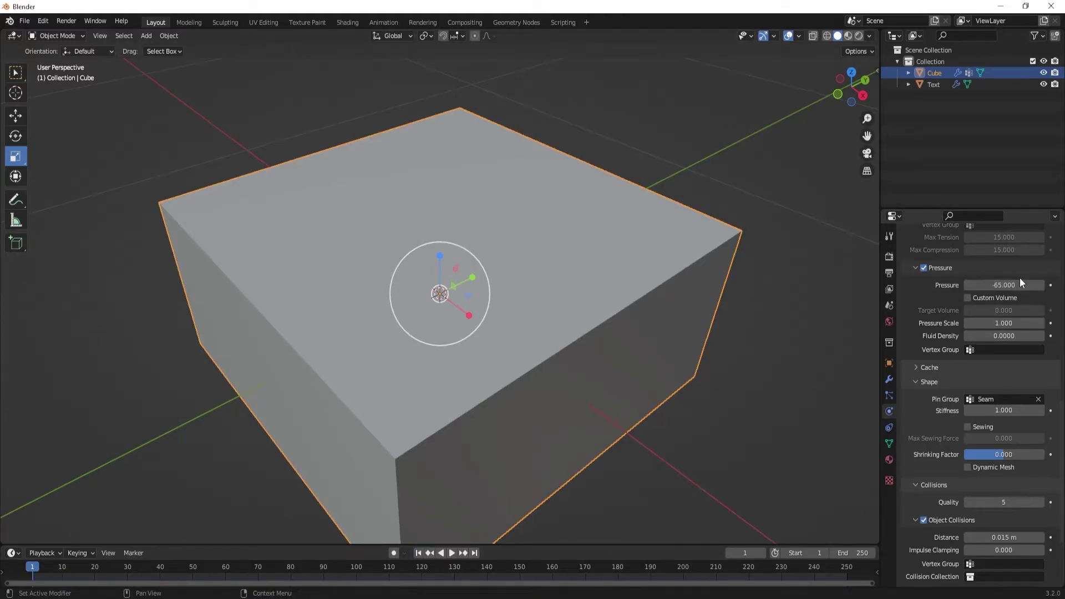
left_click(452, 556)
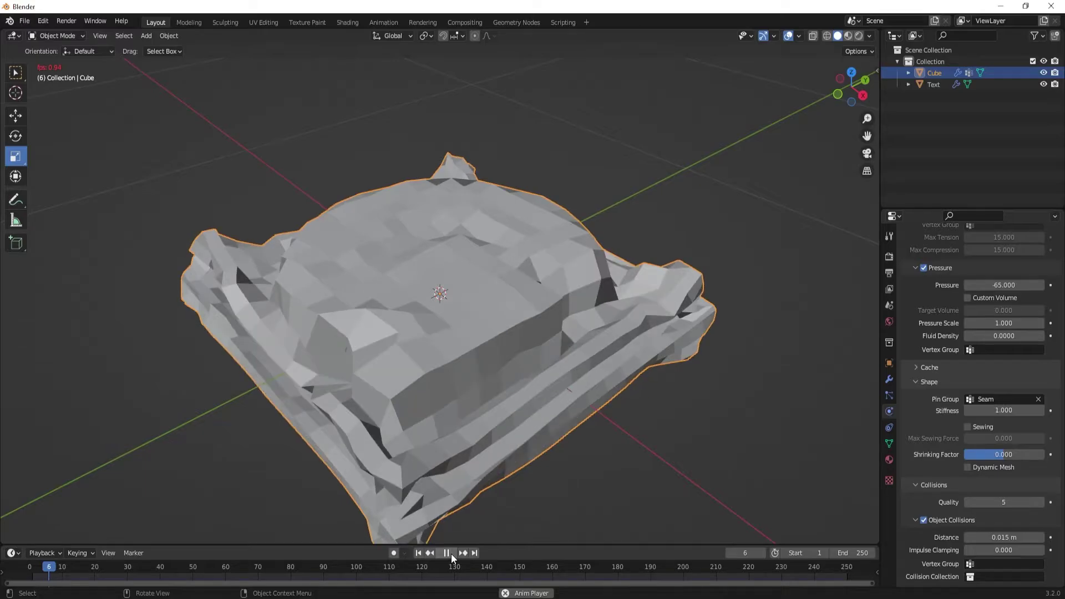
key("space")
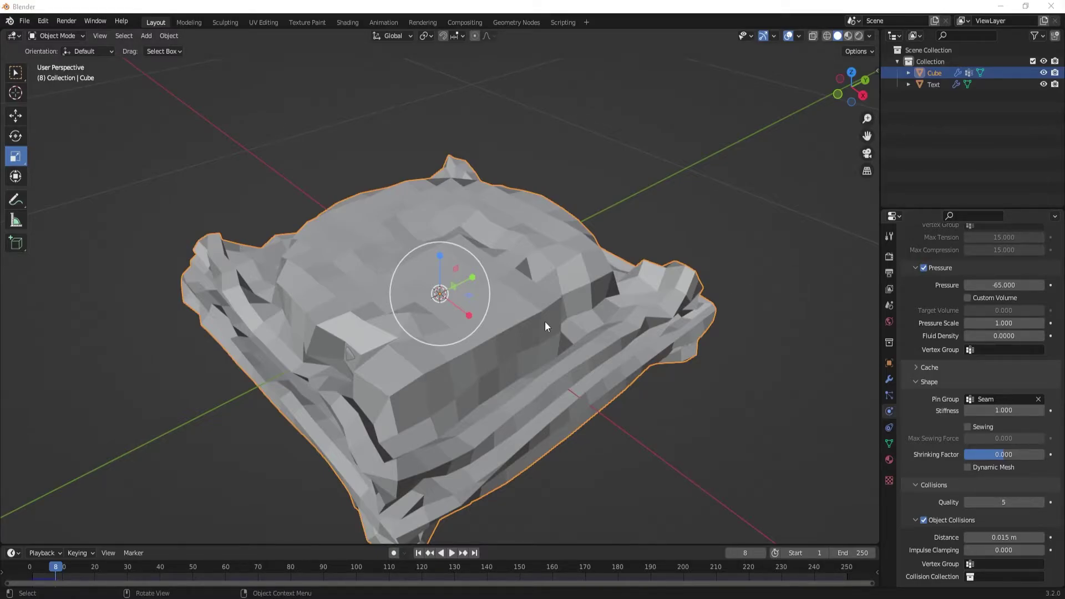
Apply Shade Smooth to the draped cloth object.
mouse_move(573, 283)
middle_mouse_down()
mouse_move(552, 291)
mouse_move(571, 276)
mouse_move(570, 311)
mouse_move(402, 400)
mouse_move(566, 345)
mouse_move(648, 348)
mouse_move(581, 366)
mouse_move(535, 339)
middle_mouse_up()
right_click(572, 275)
mouse_move(563, 277)
left_click(564, 248)
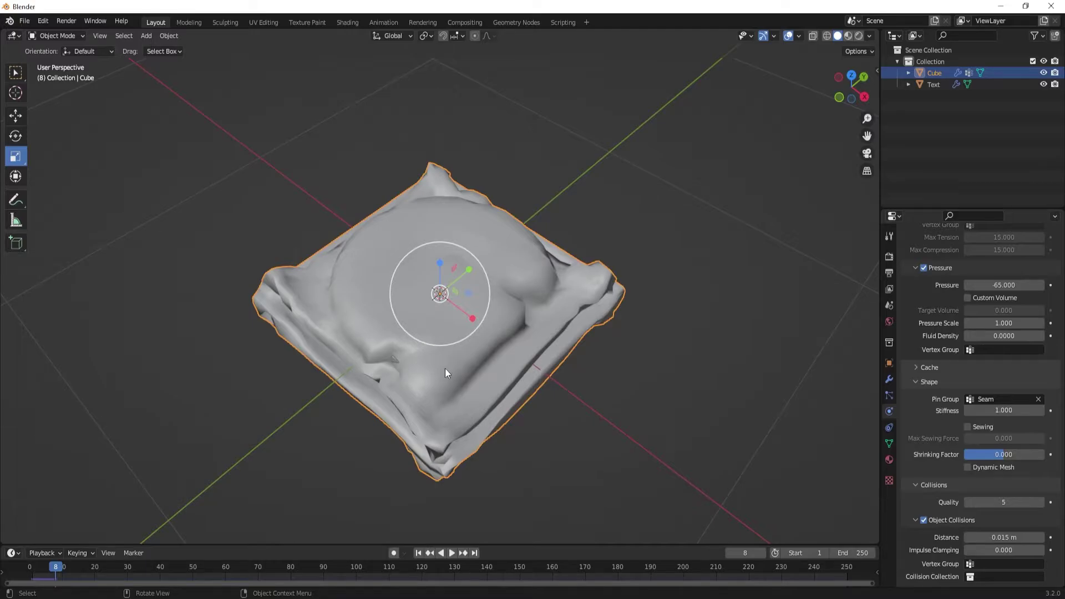
Add a Subdivision Surface modifier below the Cloth modifier.
left_click(888, 378)
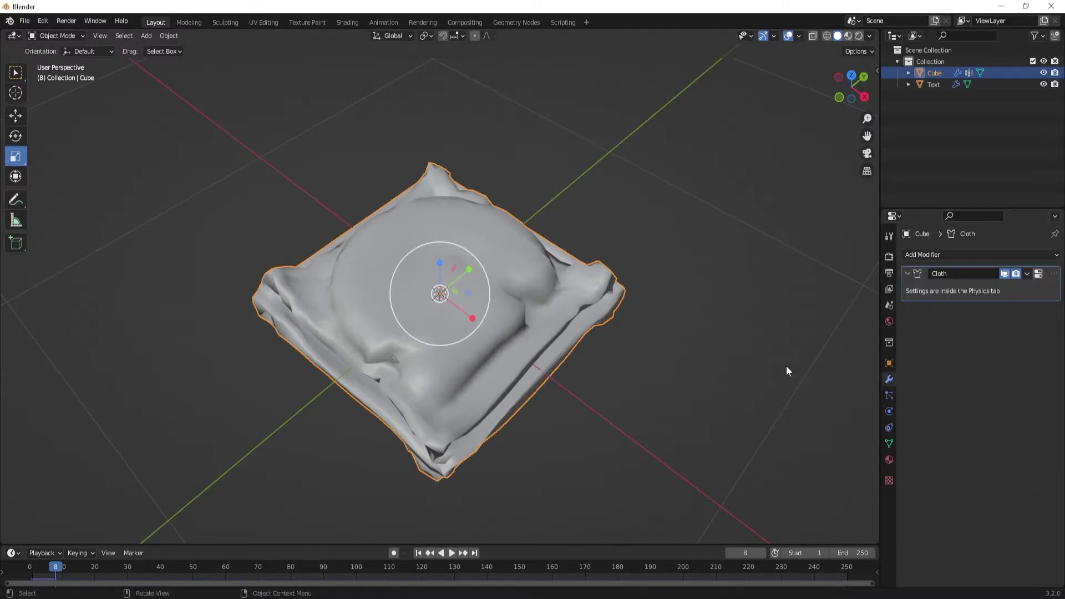
left_click(994, 254)
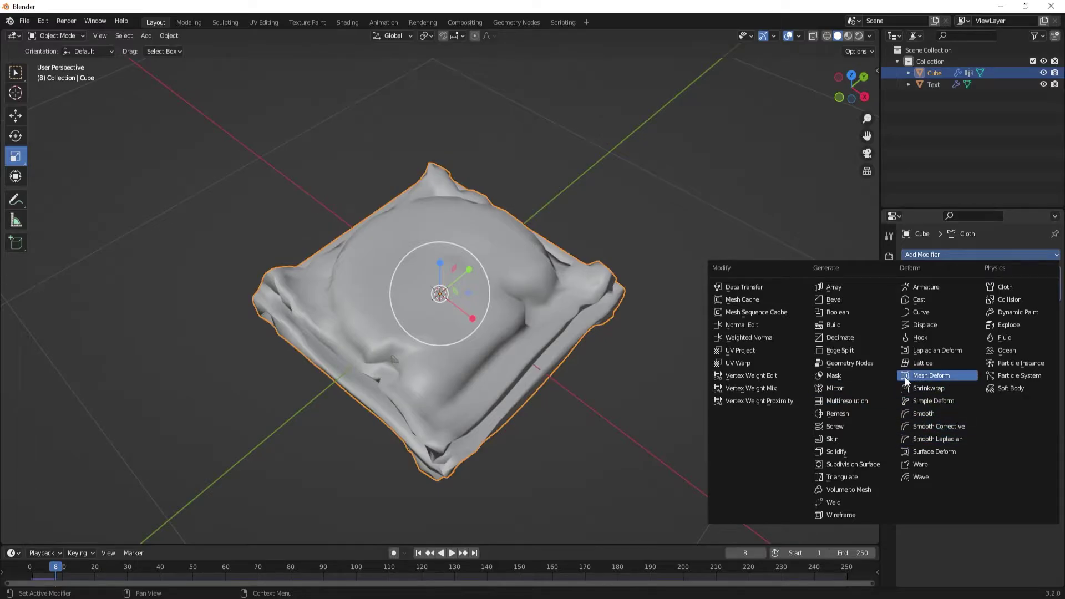
left_click(853, 465)
mouse_move(528, 328)
middle_mouse_down()
mouse_move(518, 348)
mouse_move(394, 305)
mouse_move(339, 301)
mouse_move(374, 334)
mouse_move(668, 380)
mouse_move(601, 366)
mouse_move(547, 336)
mouse_move(621, 314)
mouse_move(520, 318)
mouse_move(530, 331)
mouse_move(531, 317)
middle_mouse_up()
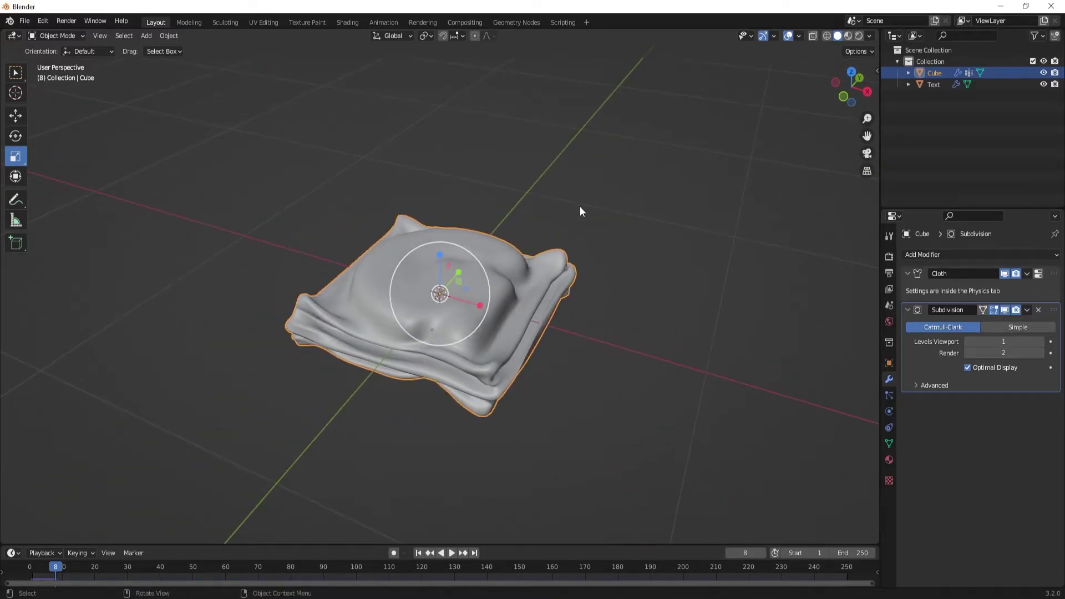
Show the cloth's Material properties and compare Rendered with Material Preview shading, ending in Material Preview.
left_click(561, 331)
left_click(549, 316)
left_click(889, 459)
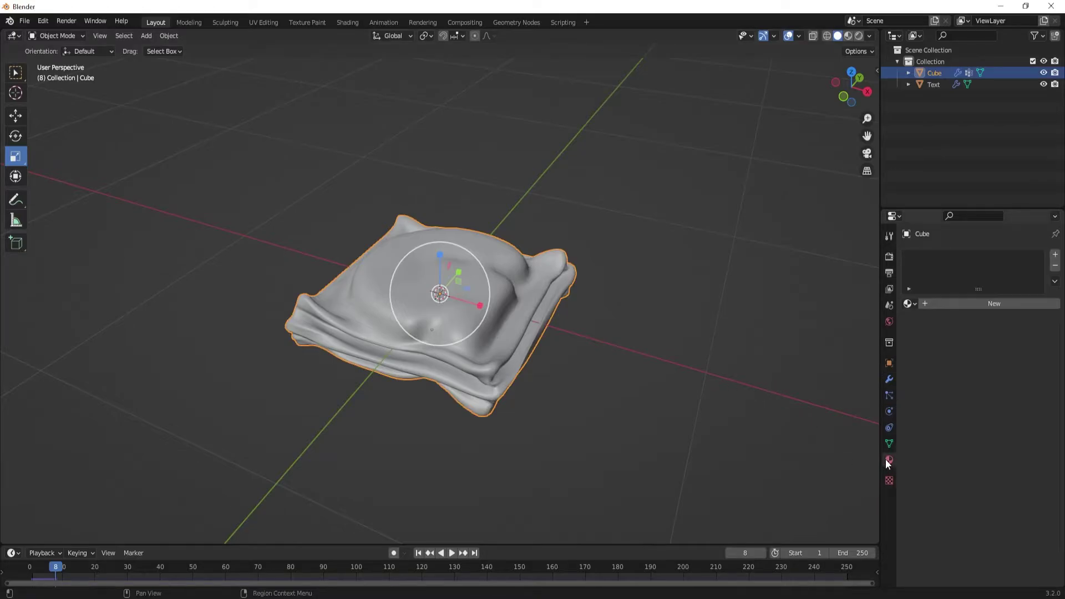
left_click(858, 36)
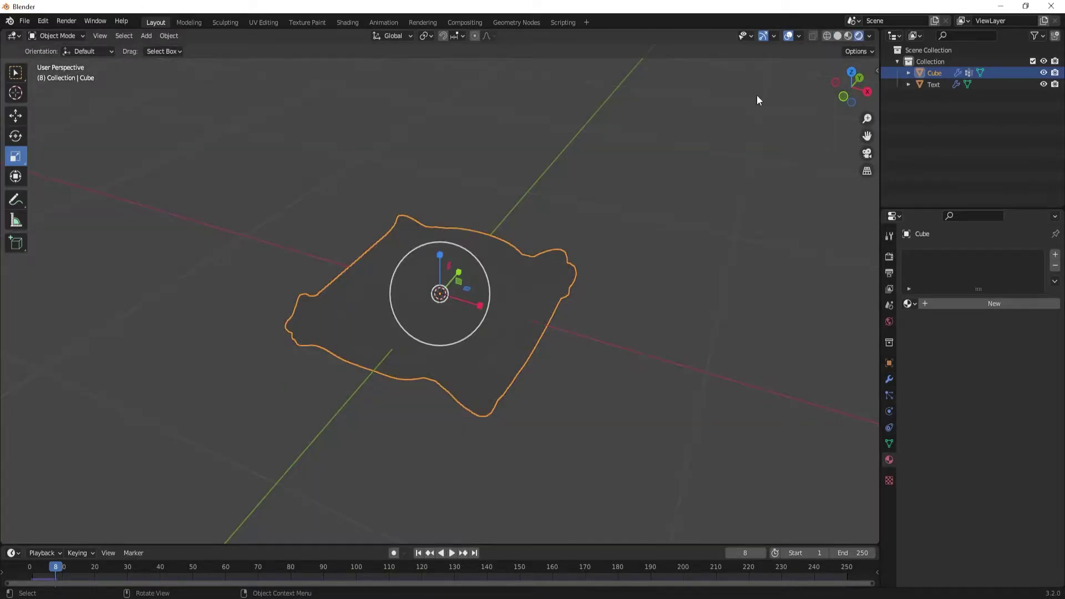
left_click(848, 36)
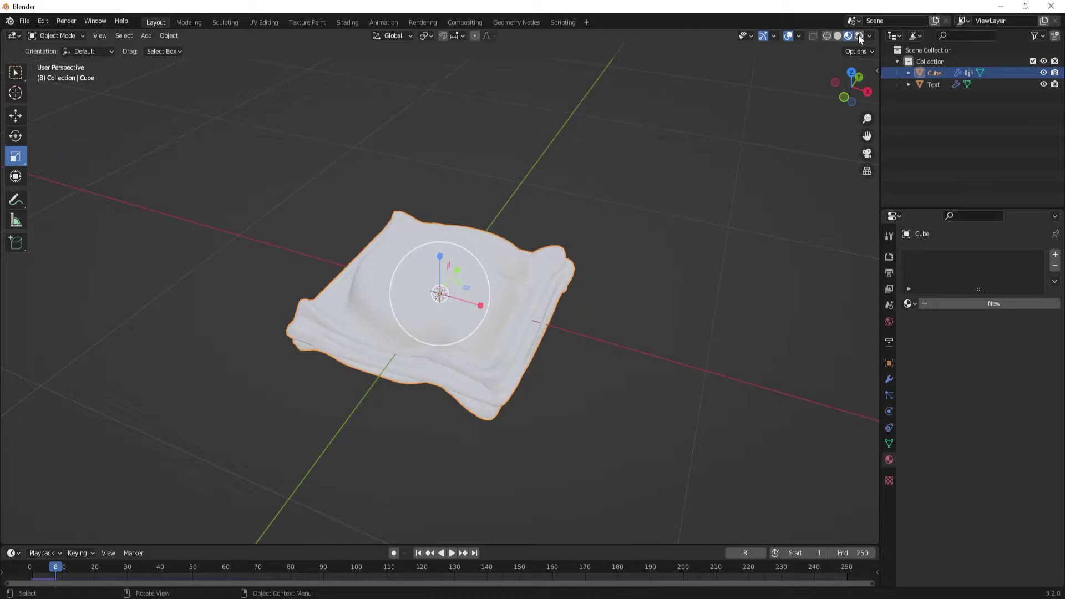
middle_click_drag(506, 314, 770, 136)
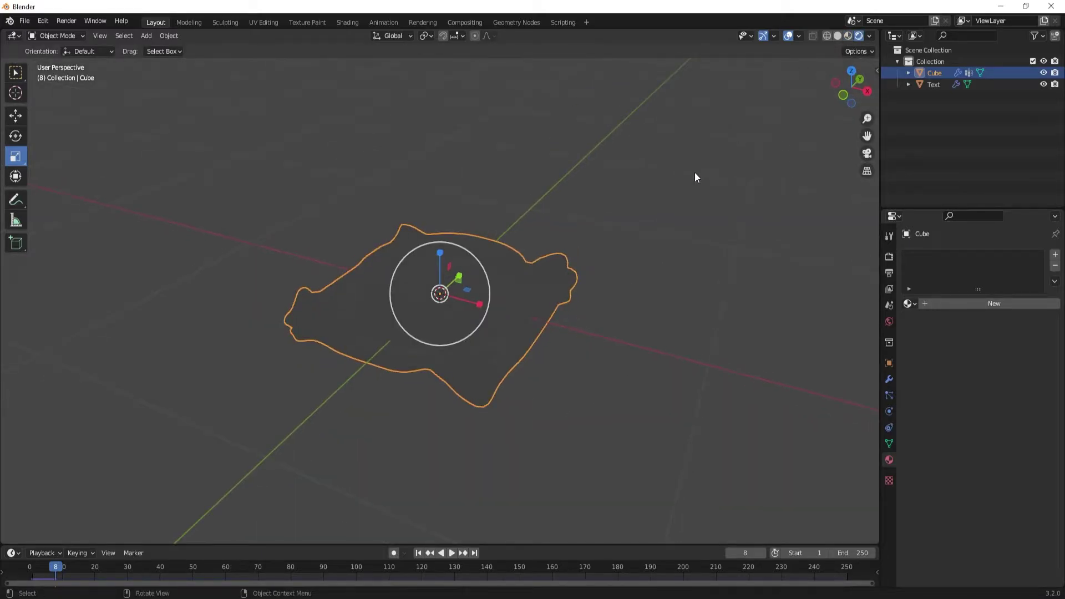
left_click(847, 36)
left_click(858, 36)
left_click(848, 36)
left_click(858, 37)
left_click(848, 38)
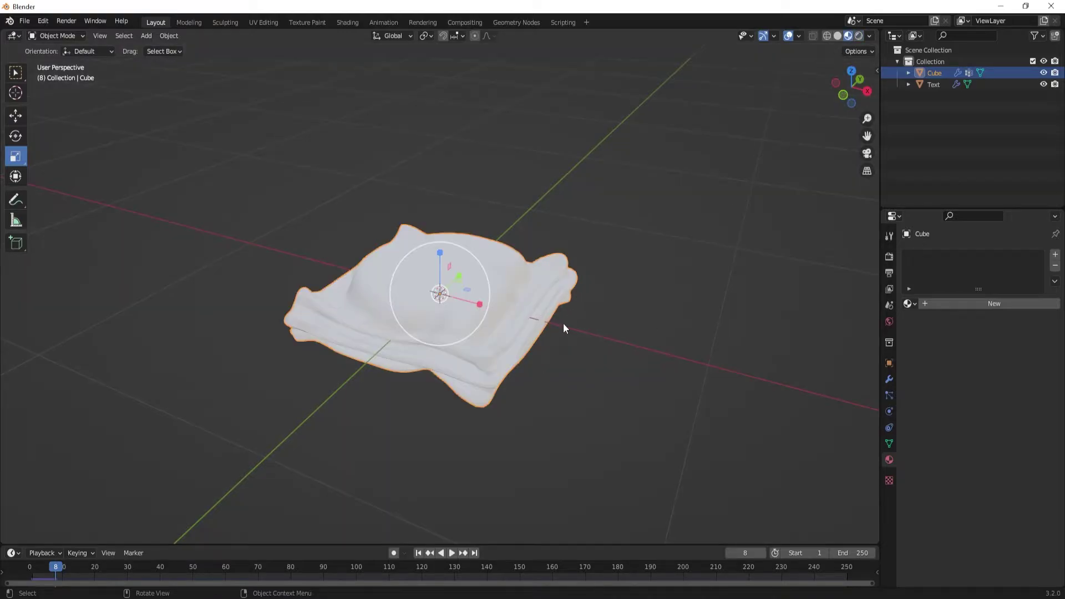
Create a new material for the cloth and set its Blend Mode to Alpha Blend.
left_click(941, 303)
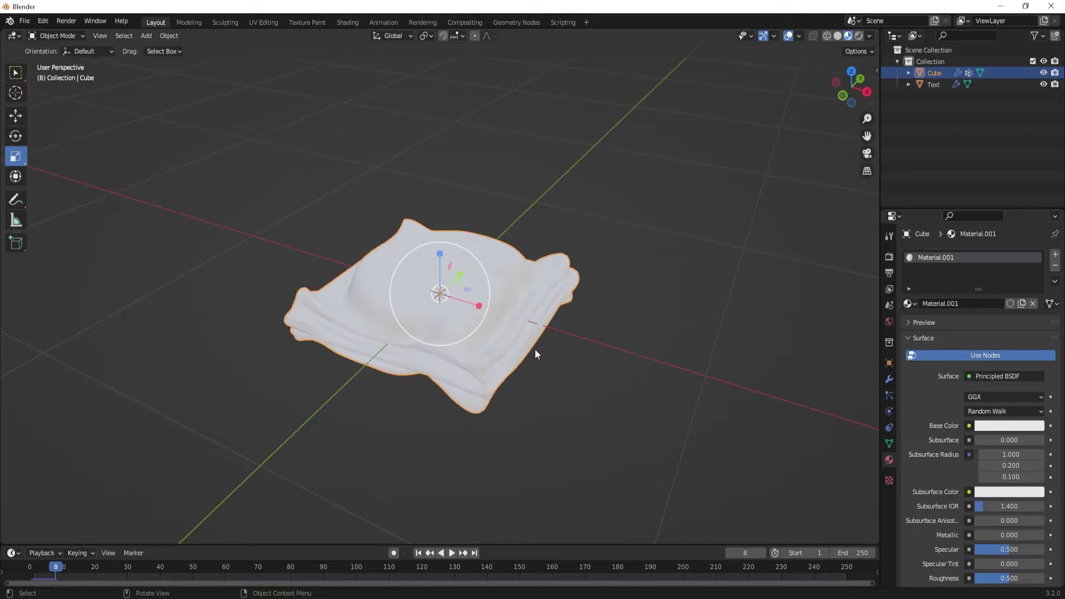
scroll(527, 363, "up", 4)
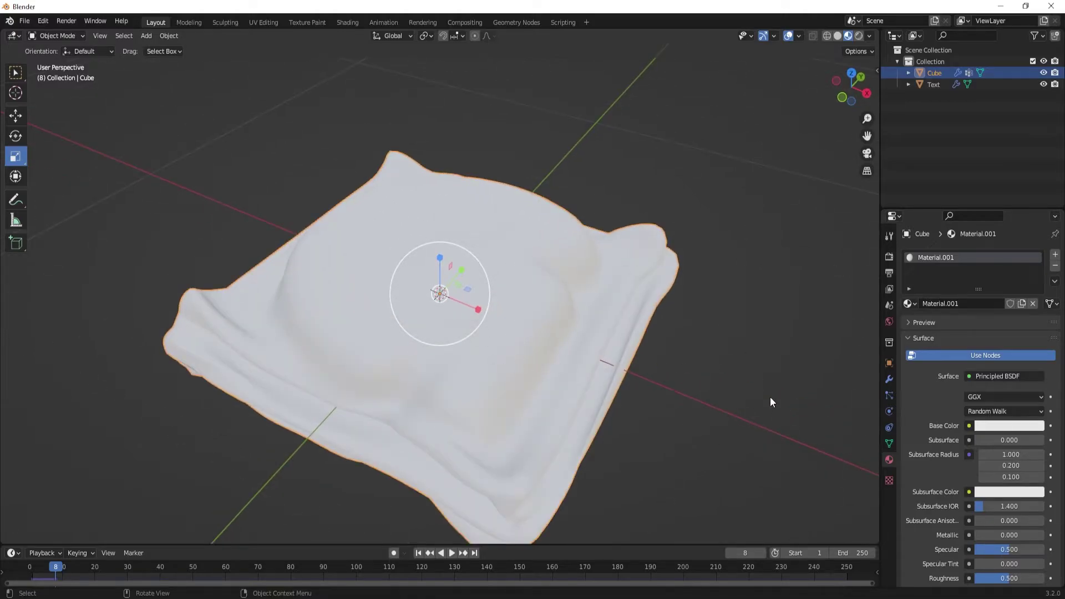
scroll(1061, 398, "down", 1)
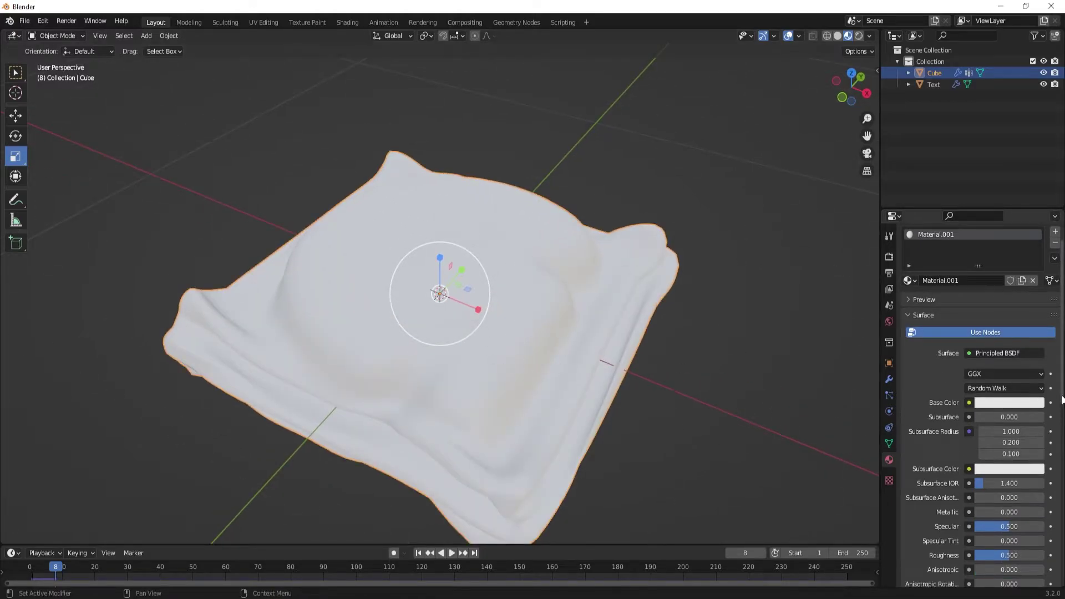
left_click_drag(1062, 398, 997, 509)
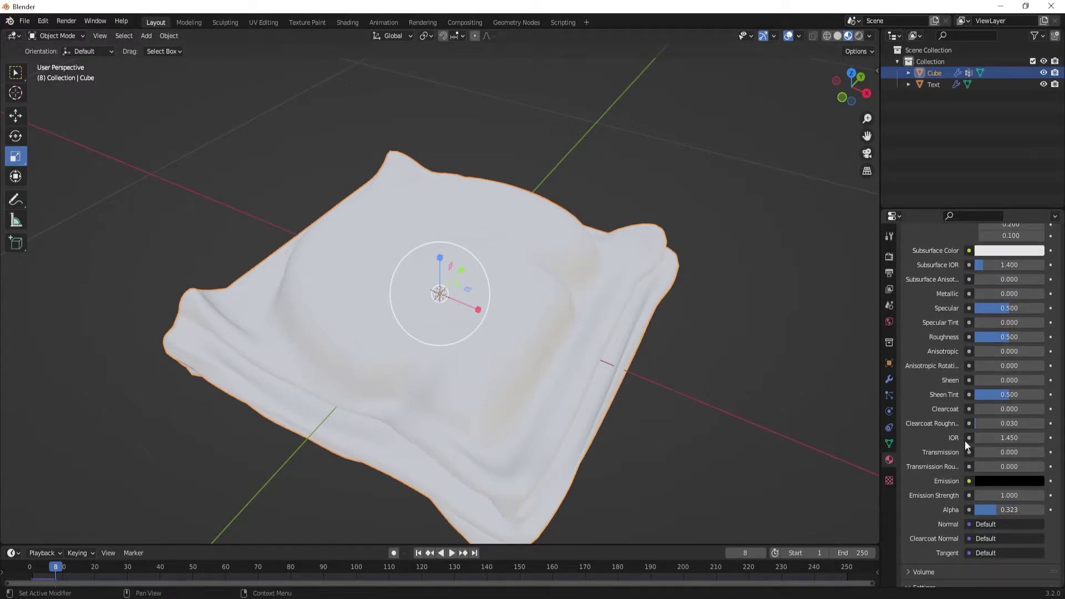
scroll(1061, 430, "down", 6)
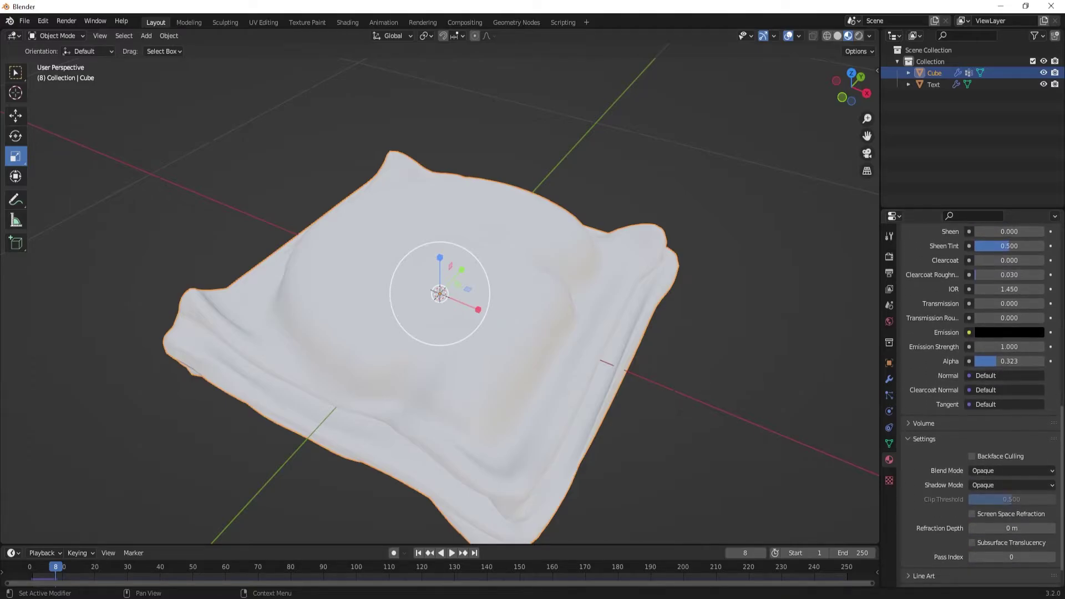
left_click(1006, 468)
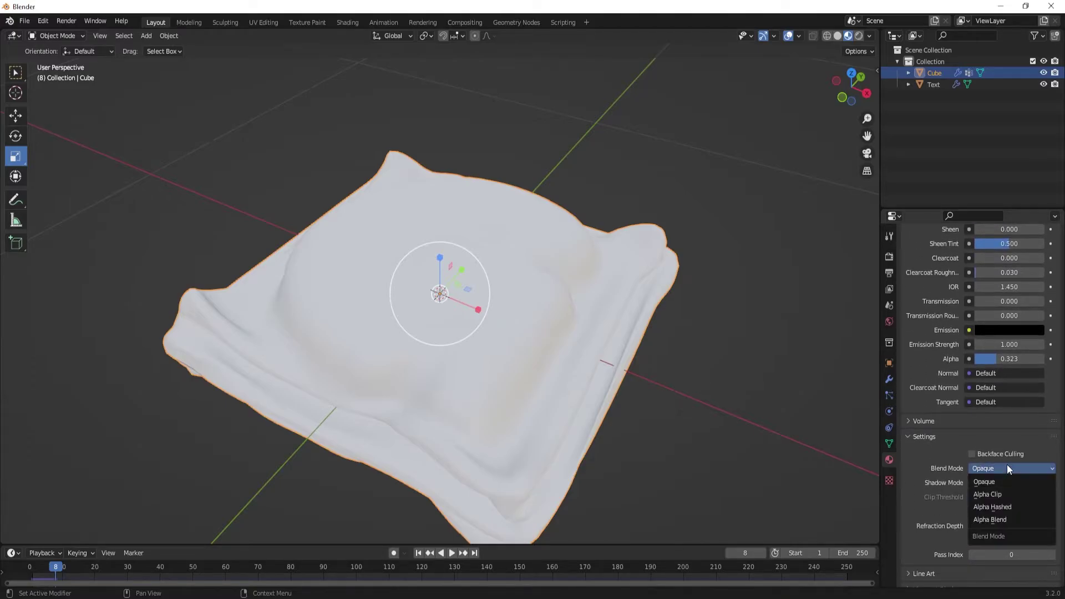
left_click(1007, 506)
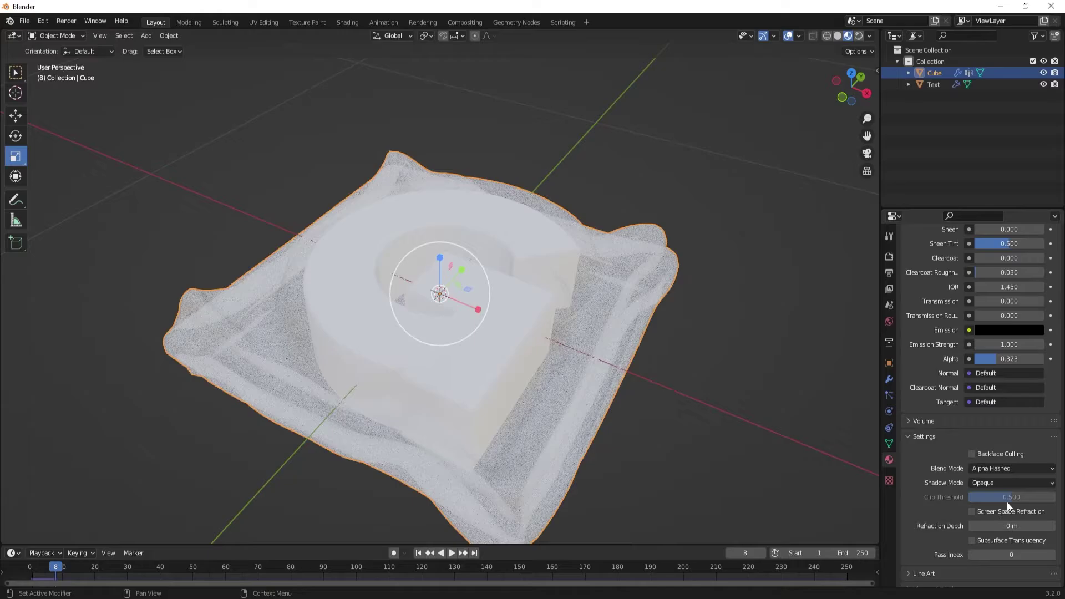
left_click(1001, 468)
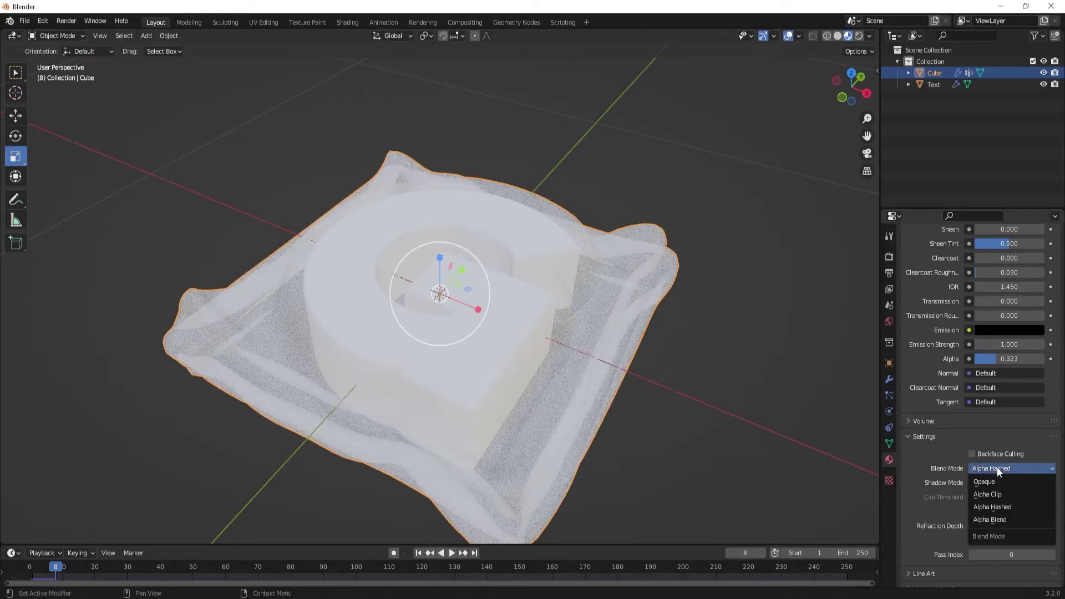
left_click(997, 519)
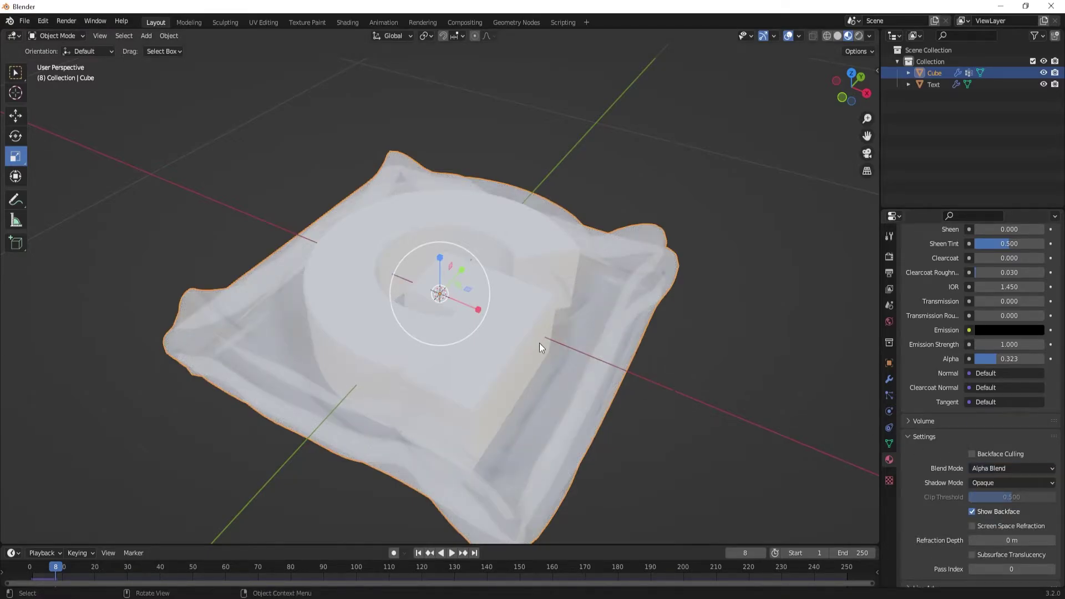
Set the cloth material's Roughness to 0.114 and Metallic to 0.835.
middle_click_drag(539, 342, 638, 348)
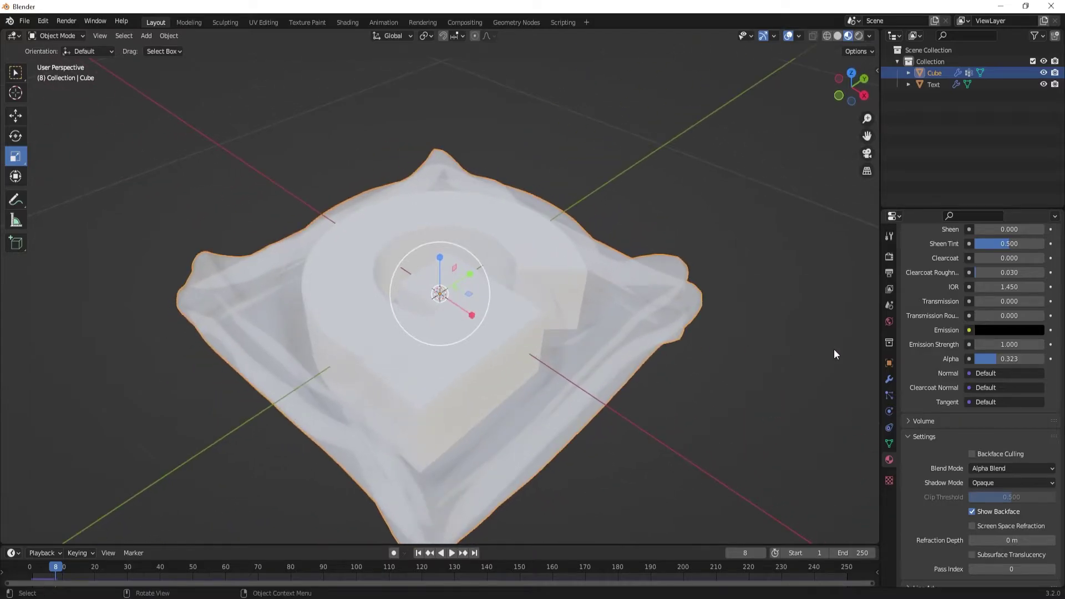
scroll(1004, 378, "up", 7)
scroll(996, 371, "up", 4)
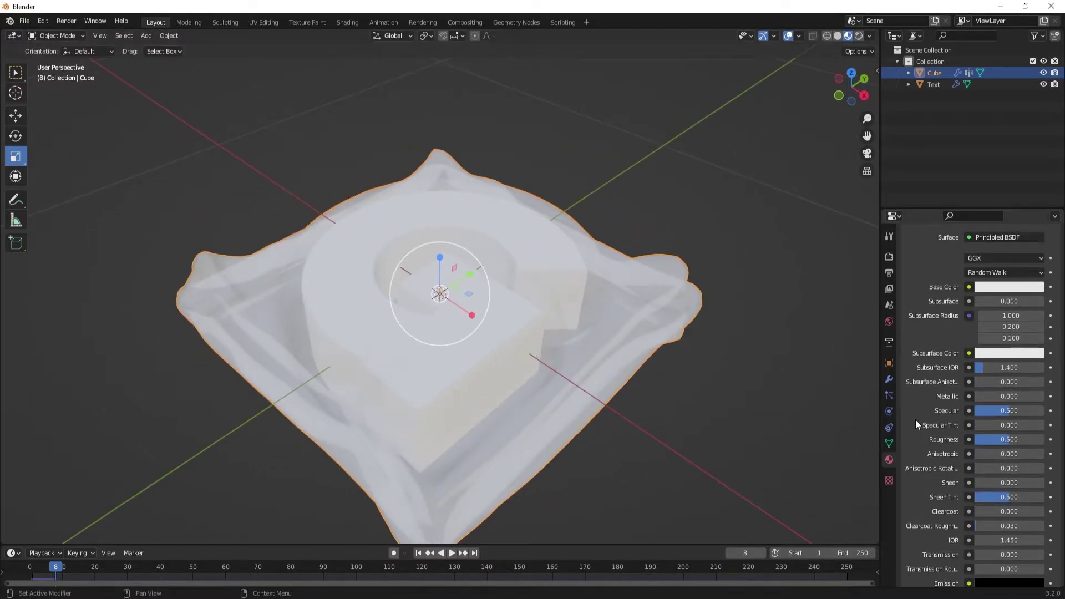
mouse_move(1005, 439)
left_mouse_down()
mouse_move(982, 439)
mouse_move(1023, 439)
mouse_move(987, 442)
left_mouse_up()
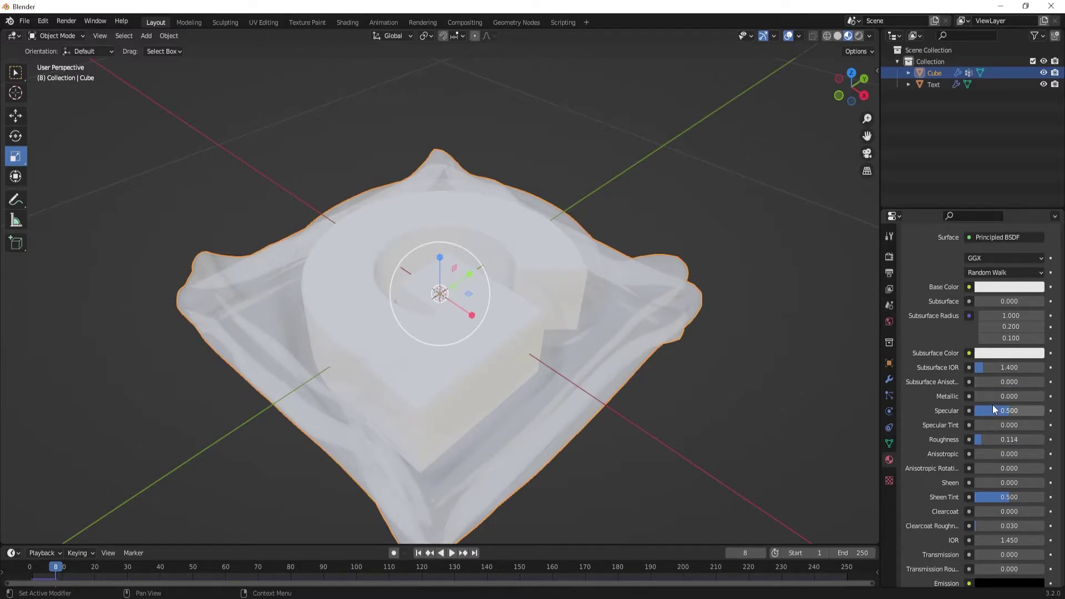
left_click_drag(982, 397, 1031, 396)
mouse_move(504, 320)
middle_mouse_down()
mouse_move(436, 353)
mouse_move(311, 309)
mouse_move(533, 312)
mouse_move(514, 313)
middle_mouse_up()
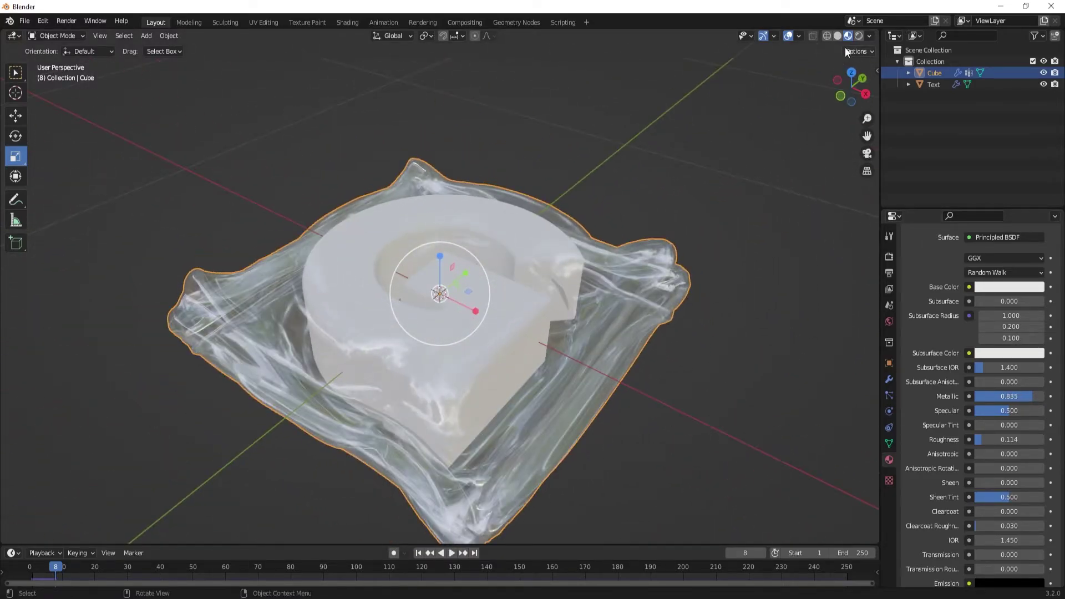
Switch the viewport to rendered shading lit by the second, warm HDRI.
left_click(859, 36)
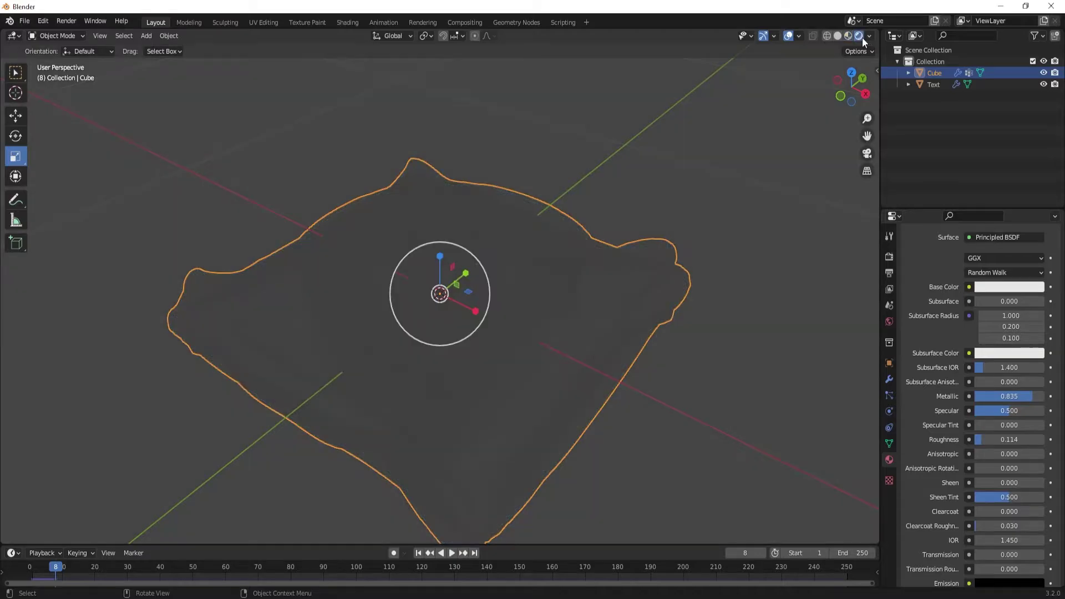
left_click(869, 36)
left_click(829, 104)
left_click(854, 142)
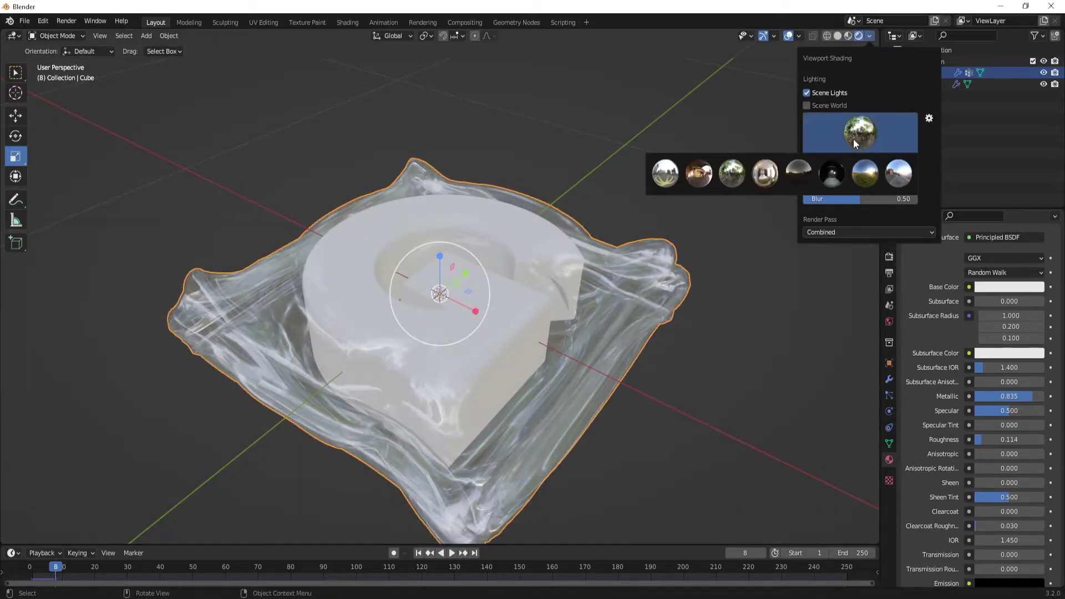
left_click(688, 179)
Play the cloth animation, pause at frame 11, inspect the wrap from side views, and deselect it.
middle_click_drag(610, 260, 577, 303)
scroll(574, 345, "down", 3)
middle_click_drag(579, 369, 534, 422)
left_click(451, 553)
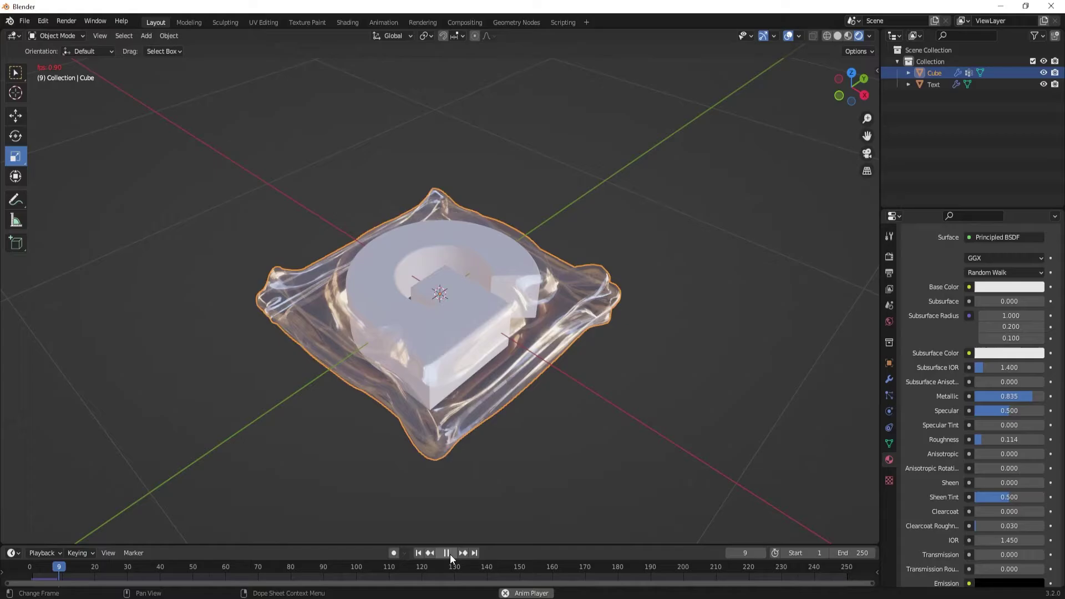
left_click(451, 554)
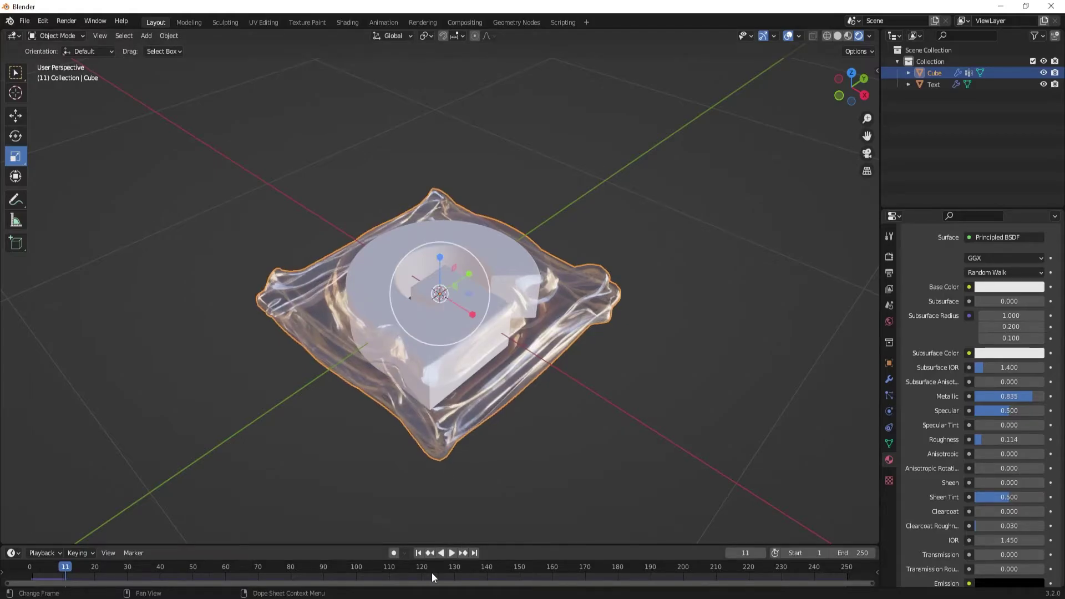
middle_click_drag(447, 522, 536, 459)
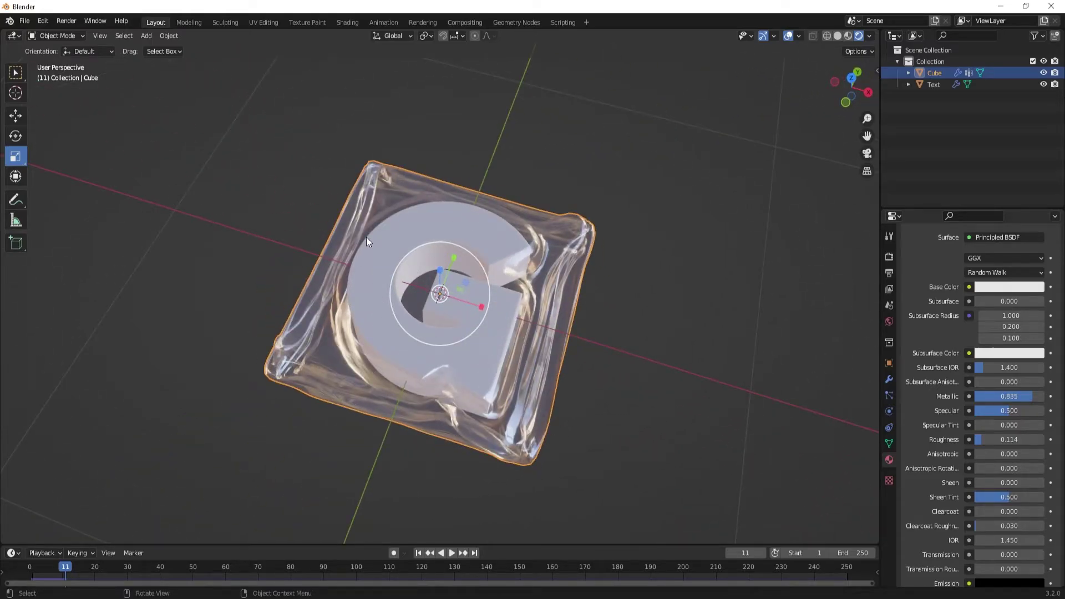
middle_click_drag(484, 321, 511, 367)
scroll(478, 391, "down", 6)
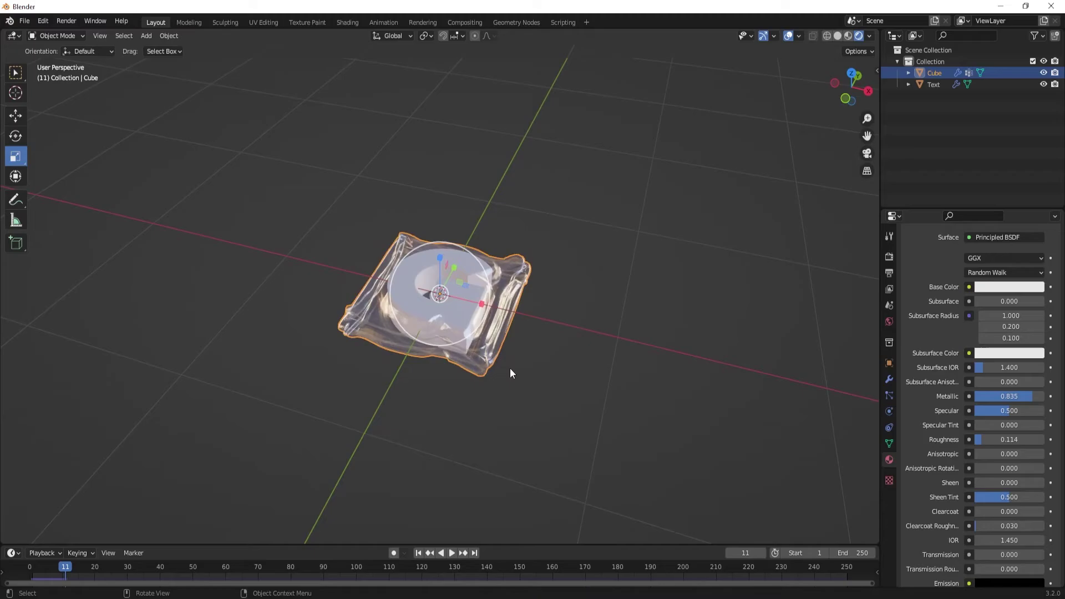
middle_click_drag(351, 148, 453, 284)
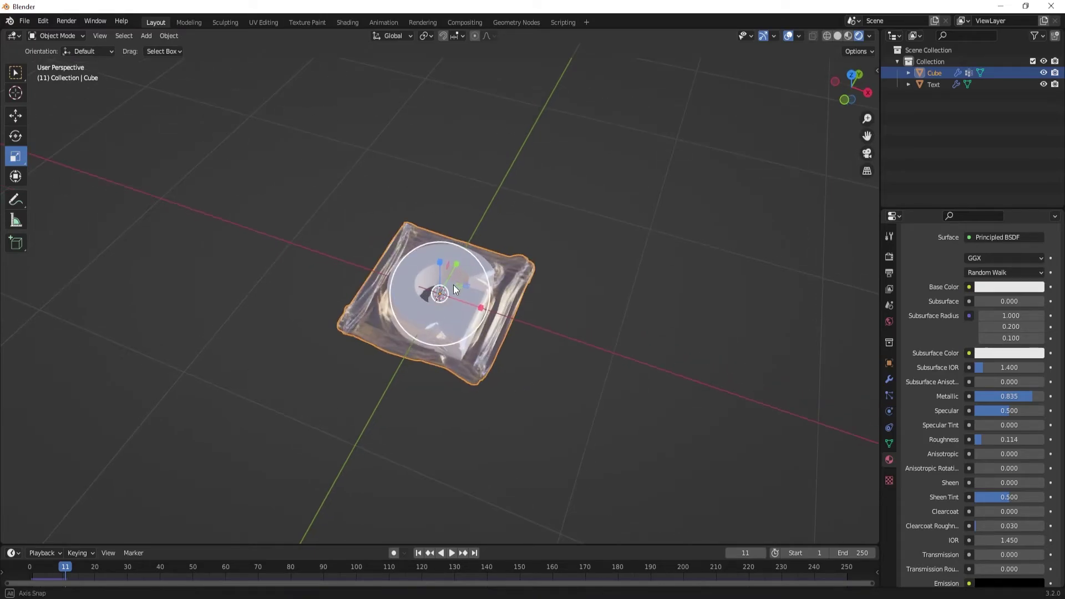
key("alt+a")
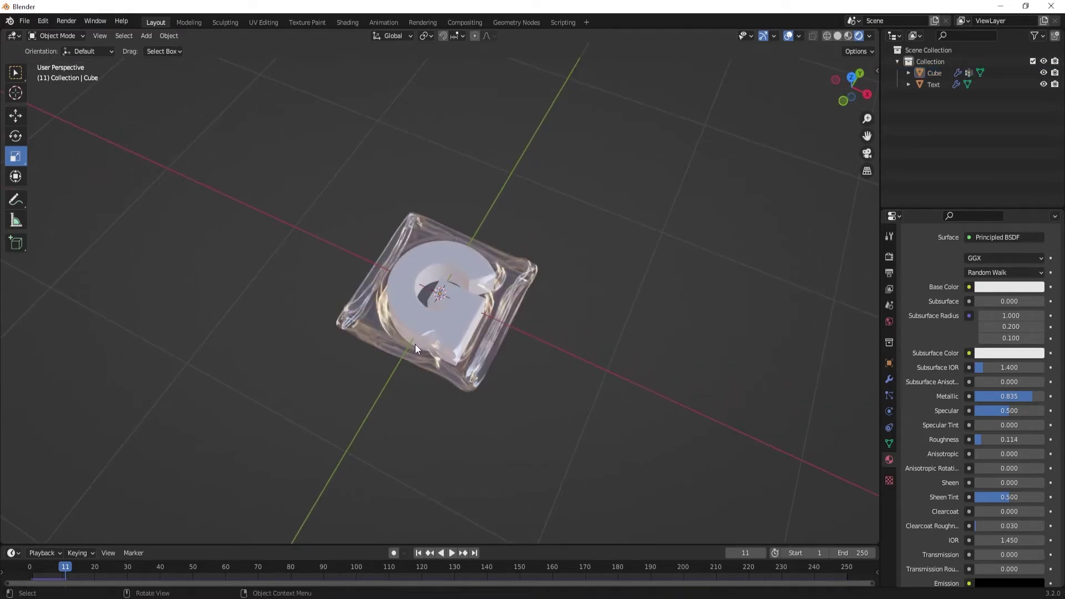
scroll(438, 343, "up", 4)
Select the G text, create Material.002 for it, and set its Base Color to purple.
left_click(965, 84)
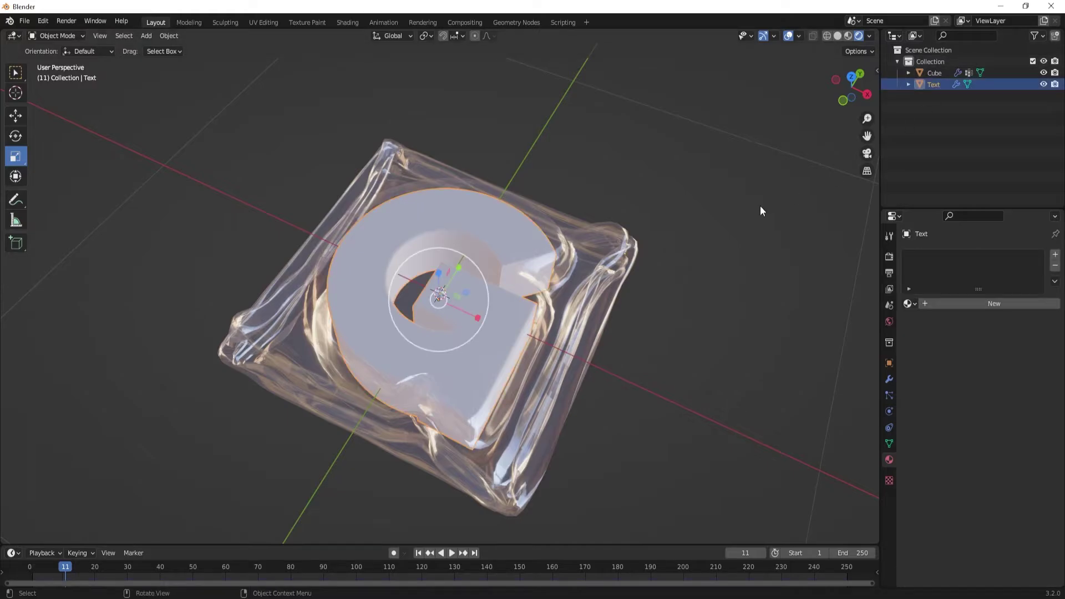
left_click(948, 303)
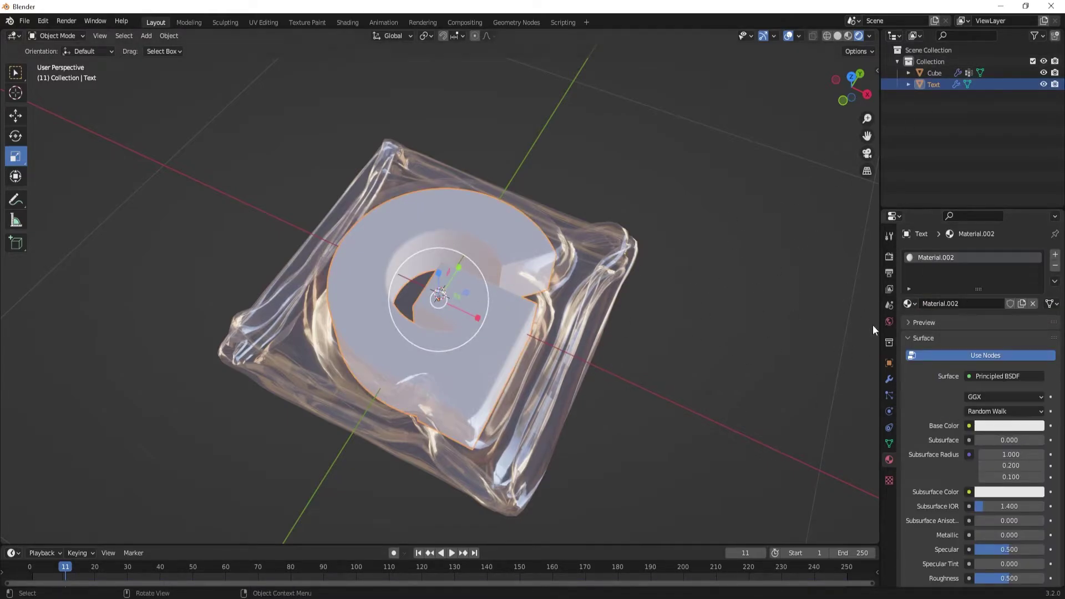
left_click(1004, 427)
left_click_drag(979, 300, 1014, 302)
left_click(670, 257)
middle_click_drag(677, 349, 671, 252)
scroll(638, 249, "down", 2)
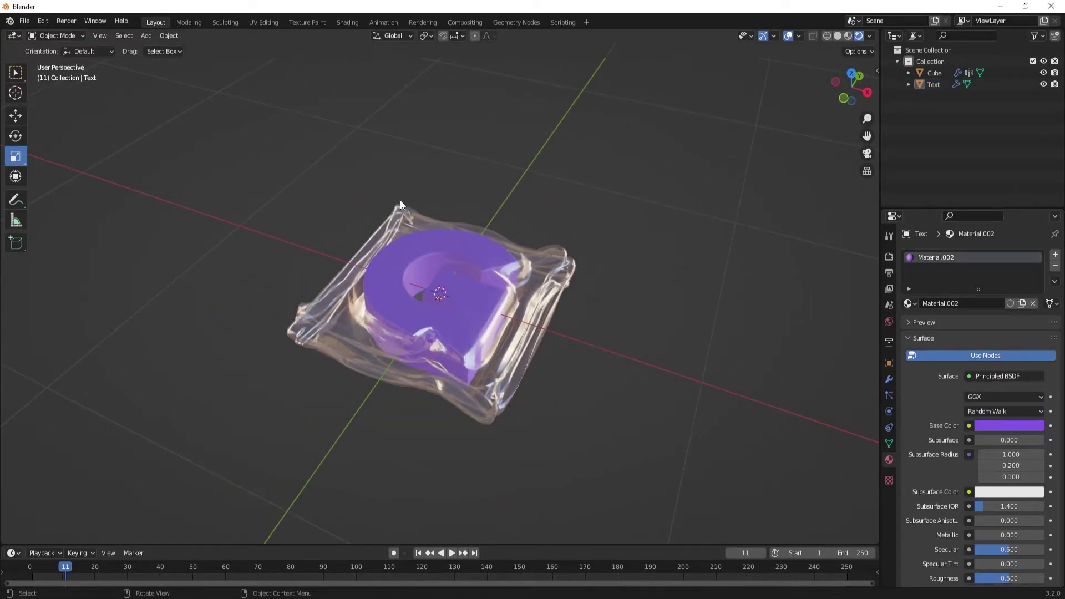
Add a plane and scale it up into a large floor under the wrapped G.
left_click(144, 38)
mouse_move(169, 44)
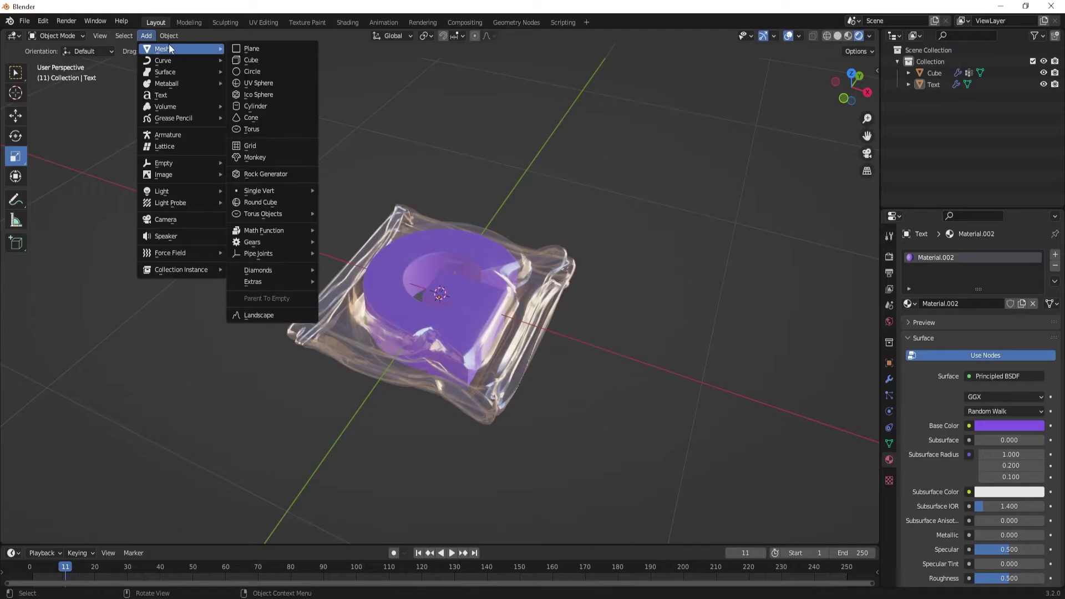
left_click(237, 49)
left_click_drag(438, 350, 549, 357)
middle_click_drag(593, 387, 534, 337)
Lower the plane slightly along Z beneath the wrapper and check its height from low and top views.
left_click(15, 115)
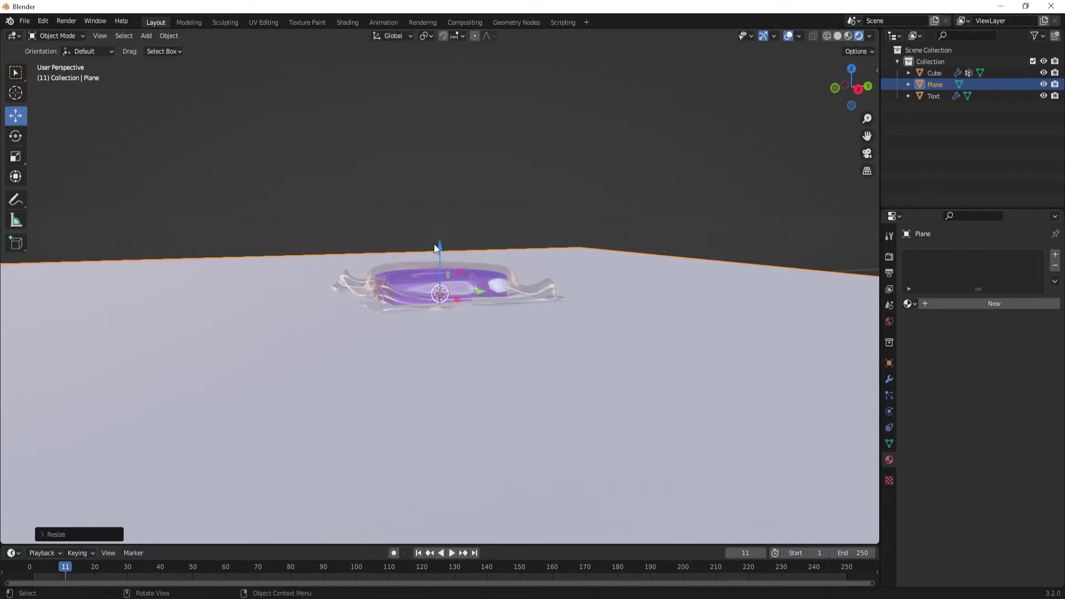
left_click_drag(439, 248, 462, 270)
left_click(411, 122)
middle_click_drag(411, 122, 416, 246)
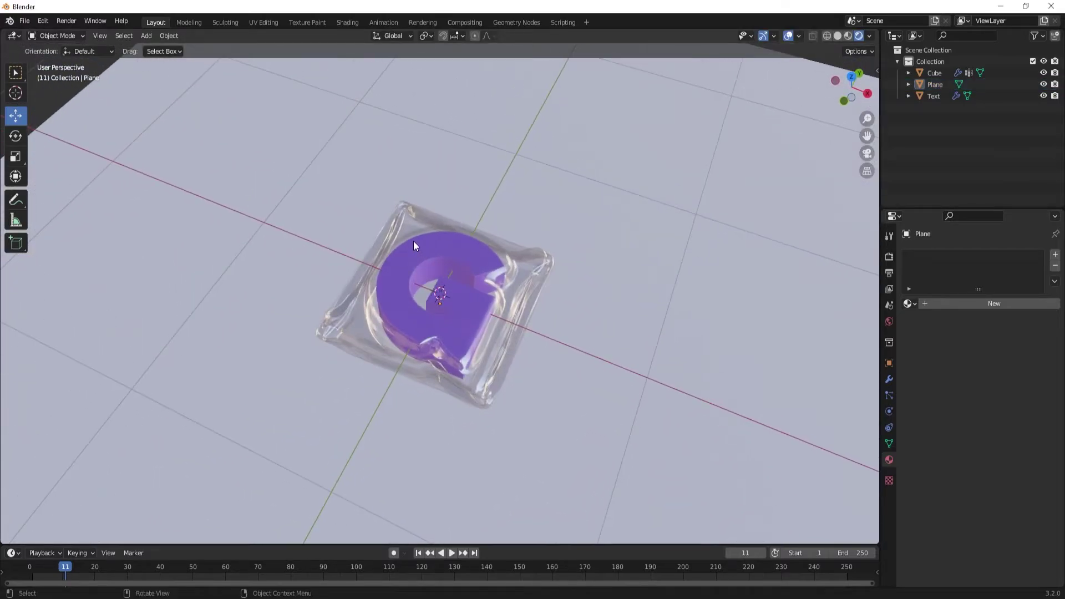
left_click(579, 277)
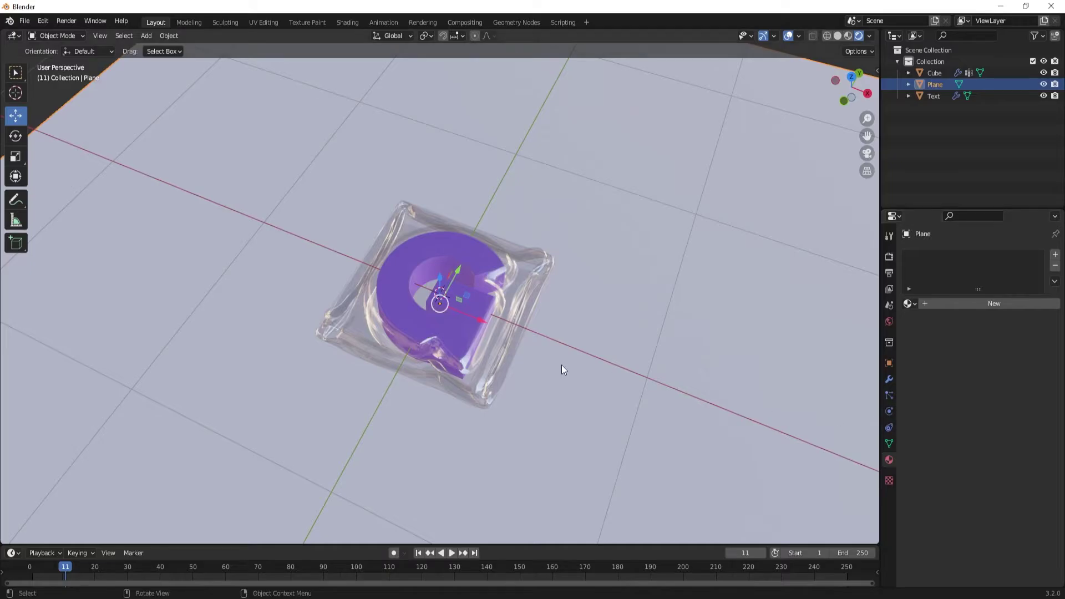
middle_click_drag(561, 365, 441, 340)
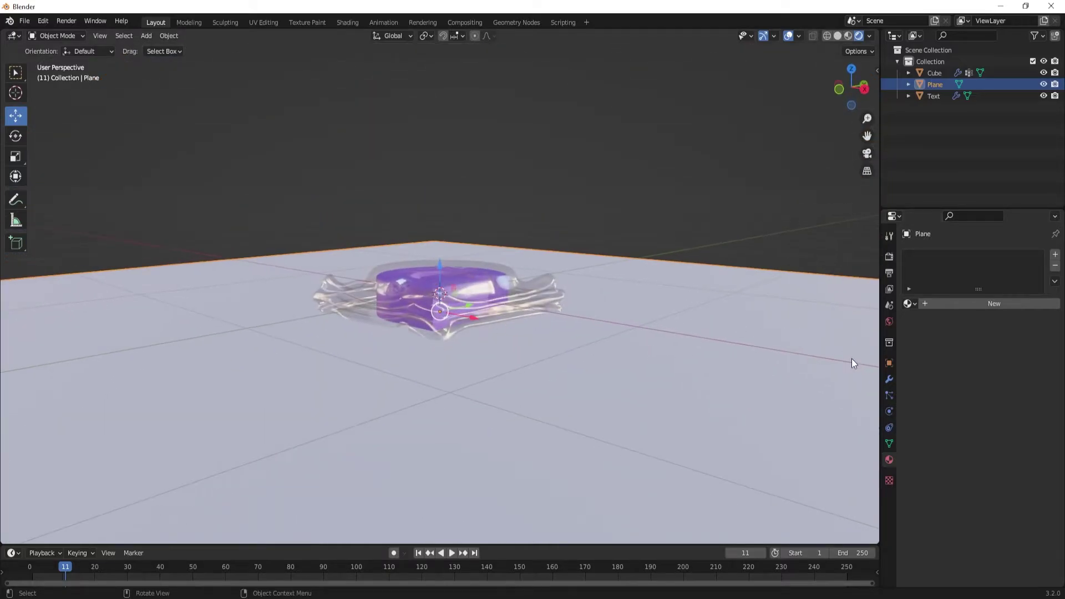
middle_click_drag(623, 292, 576, 316)
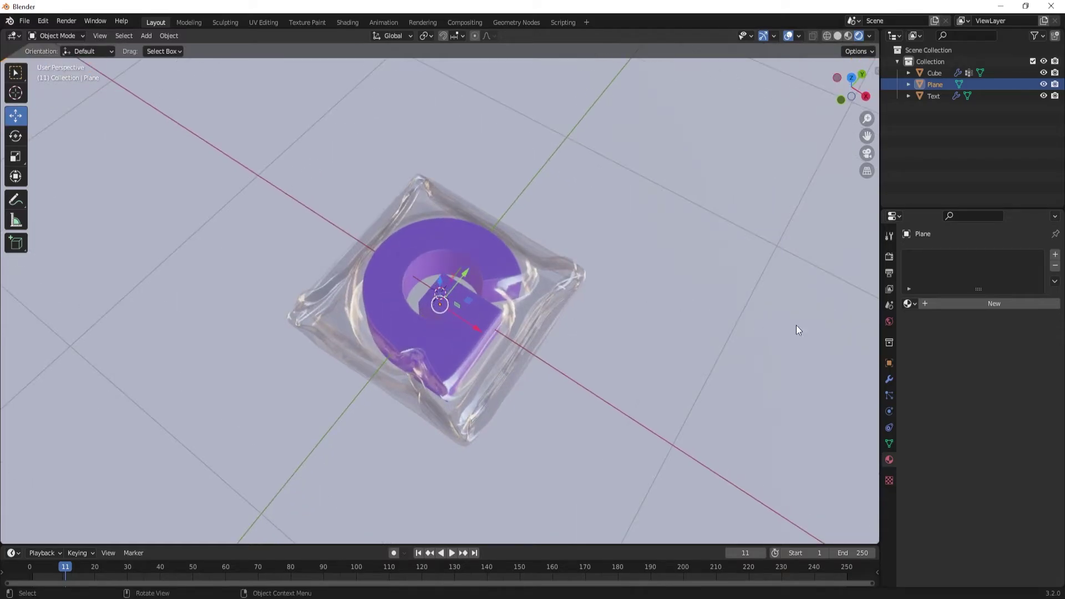
Create a new material, Material.003, for the plane with a pinkish-red base colour.
left_click(963, 303)
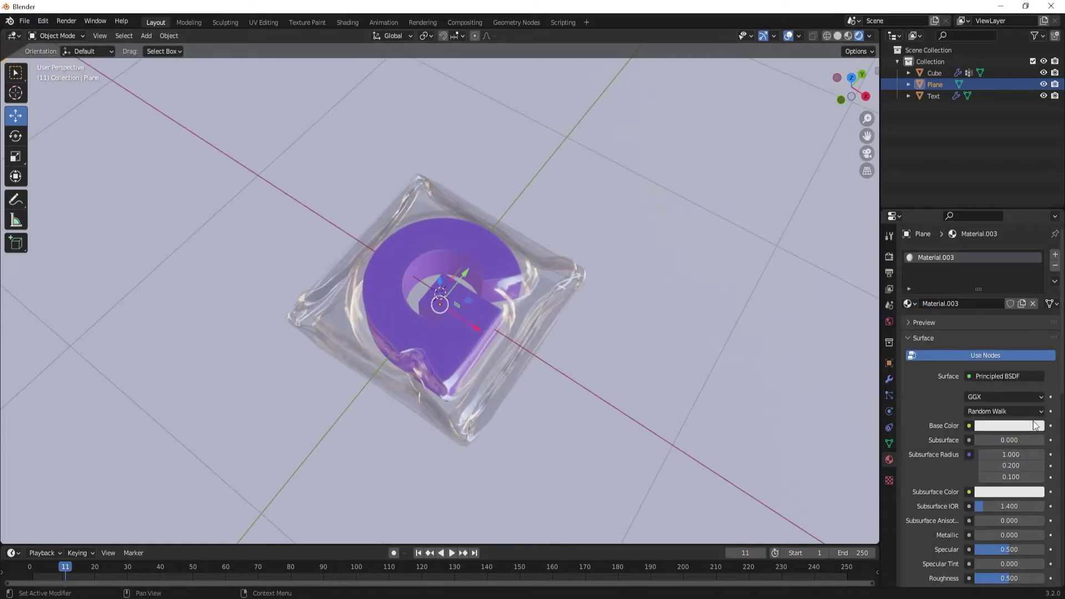
left_click(1000, 425)
left_click(997, 427)
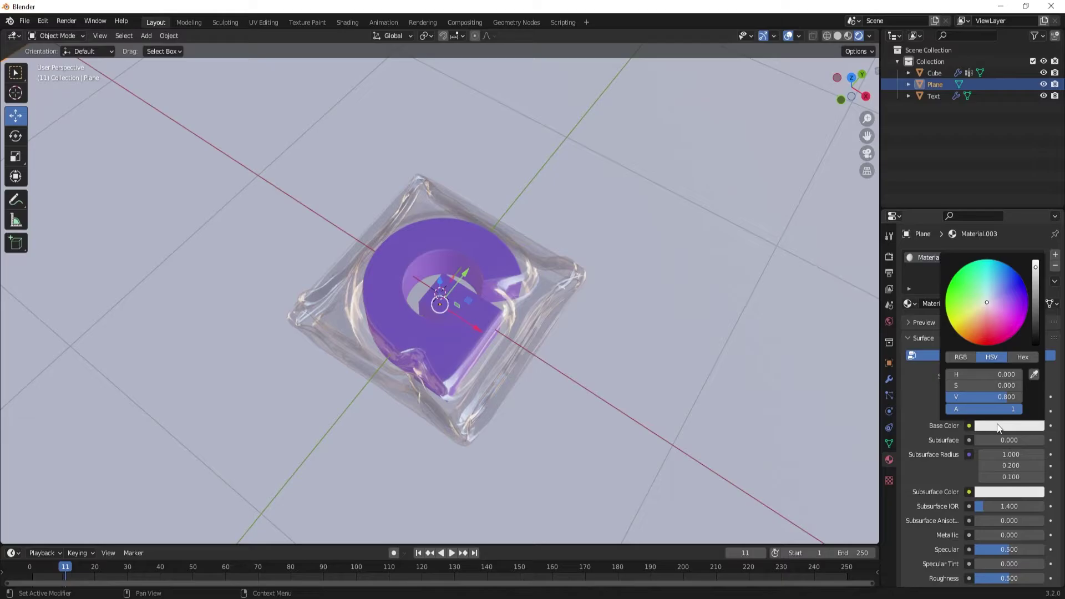
mouse_move(989, 301)
mouse_move(989, 300)
left_mouse_down()
mouse_move(997, 339)
mouse_move(995, 330)
left_mouse_up()
Deselect the plane, lower the view, and bring up the viewport border's area options.
middle_click_drag(796, 318, 793, 170)
key("alt+a")
scroll(631, 382, "down", 5)
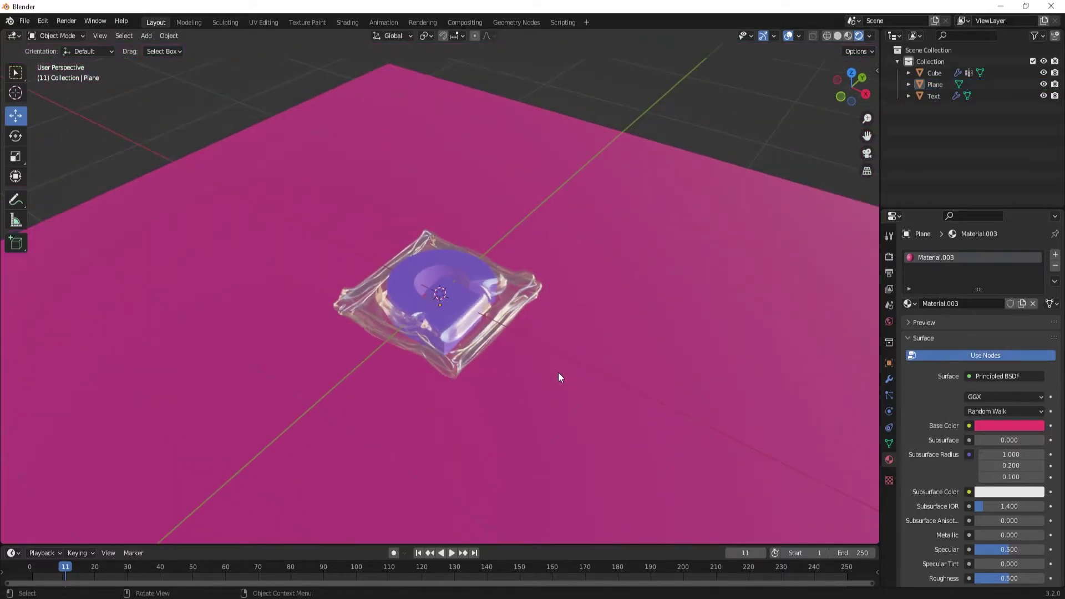
right_click(880, 92)
Split the 3D view vertically and make the right half an Asset Browser.
left_click(811, 91)
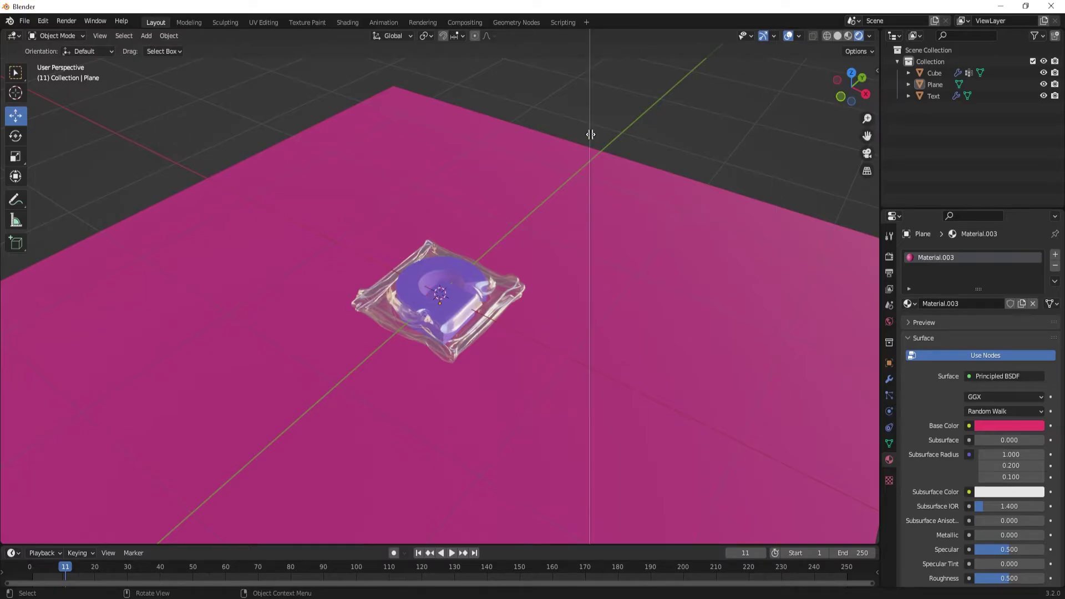
left_click(590, 150)
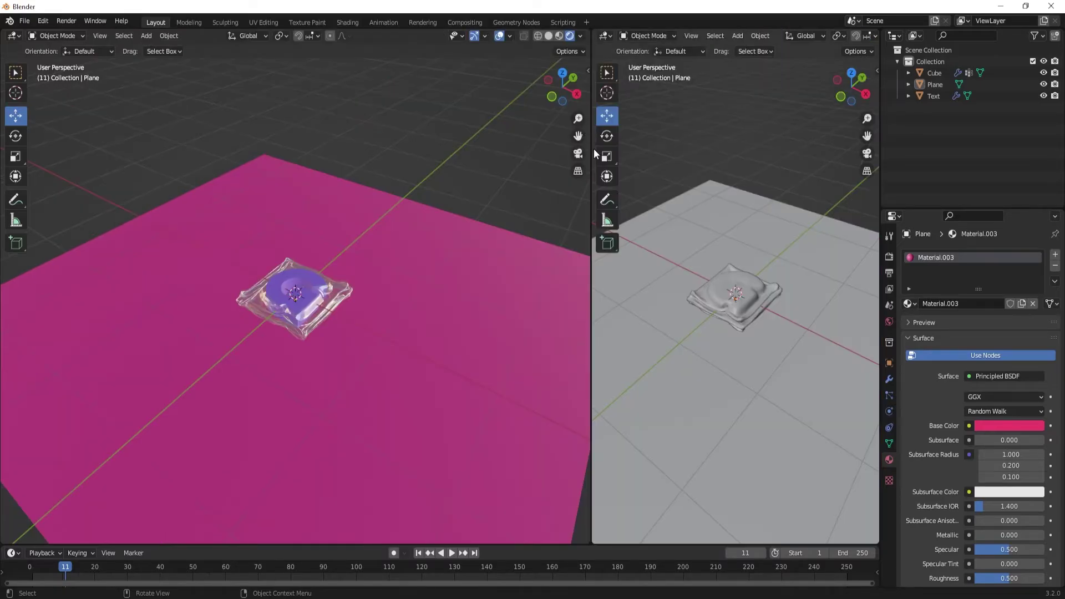
left_click(610, 36)
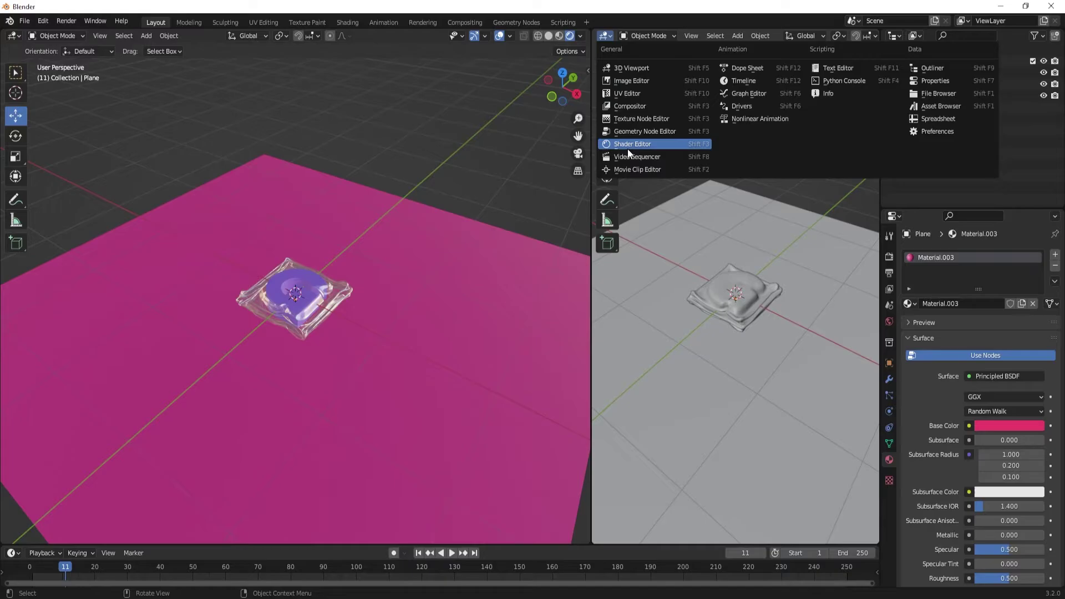
left_click(937, 106)
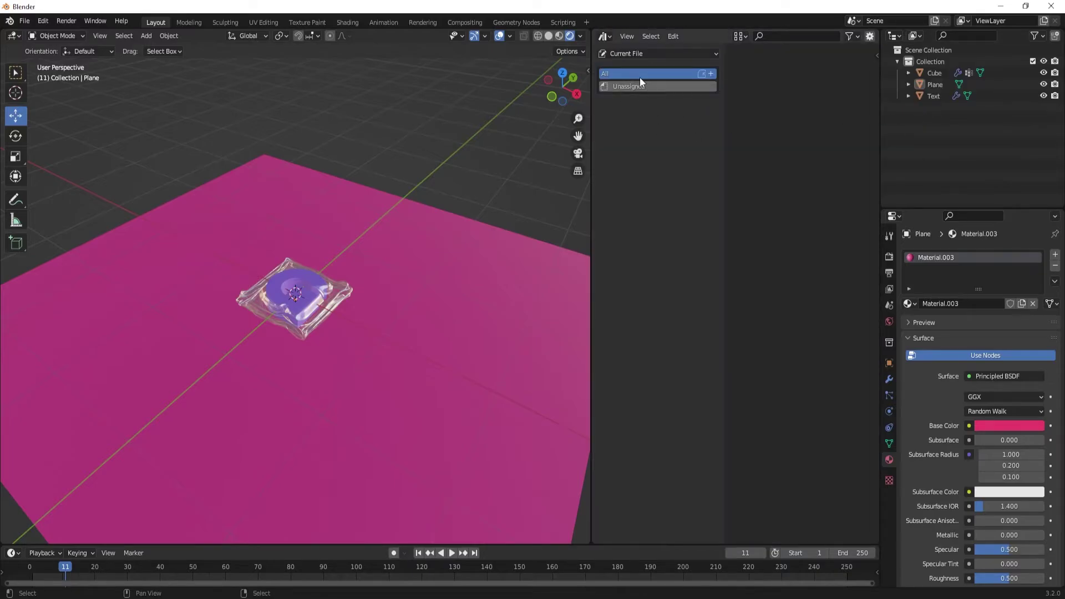
Show the Gobos Light Textures library in the Asset Browser and adjust the split.
left_click(673, 54)
left_click(688, 99)
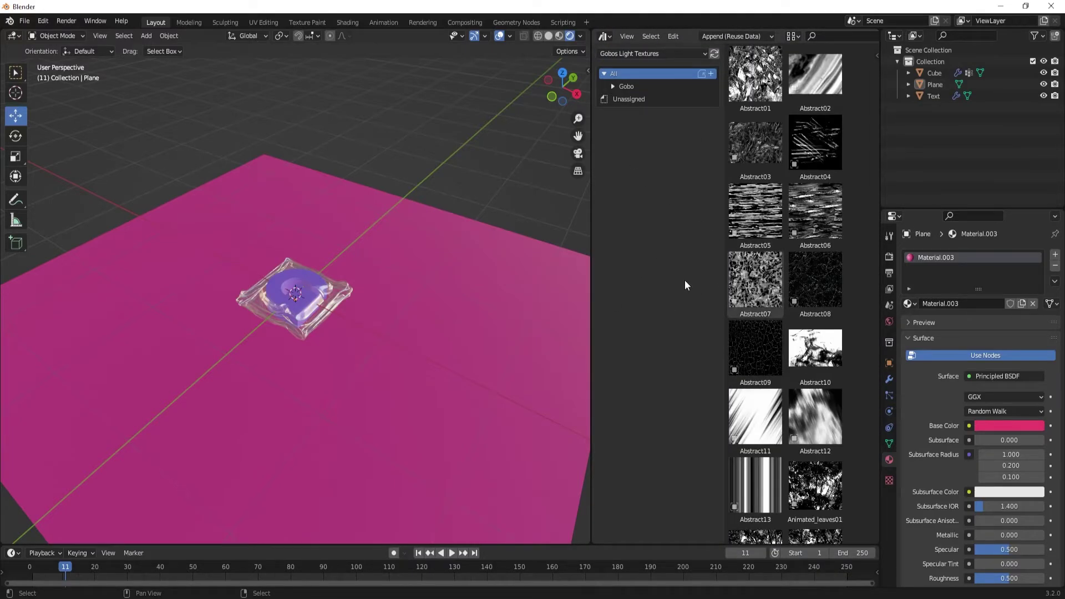
mouse_move(591, 202)
left_mouse_down()
mouse_move(633, 200)
mouse_move(596, 201)
left_mouse_up()
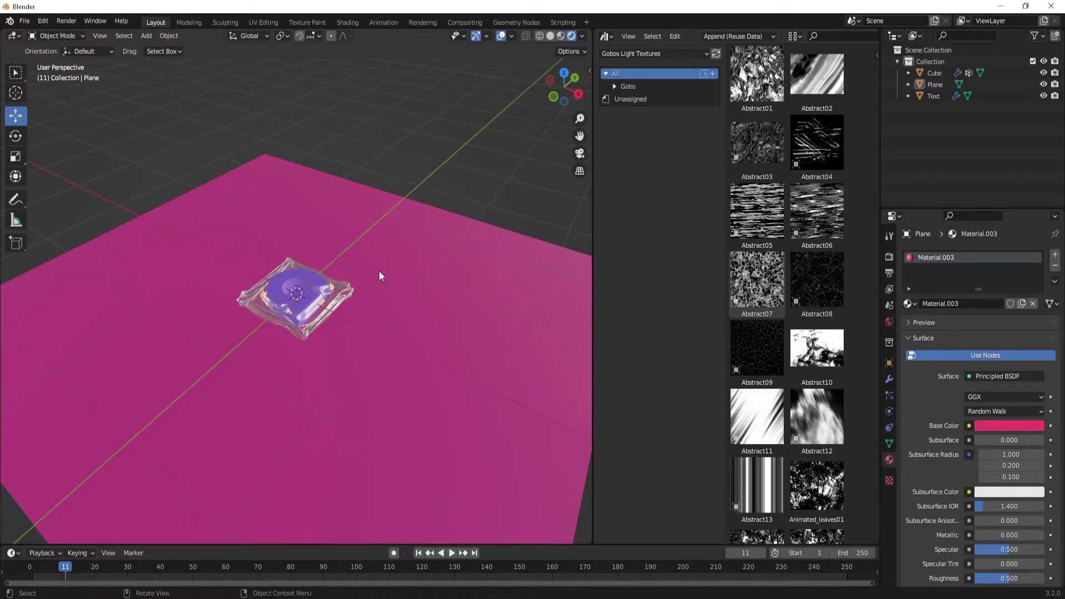
middle_click_drag(473, 335, 273, 294)
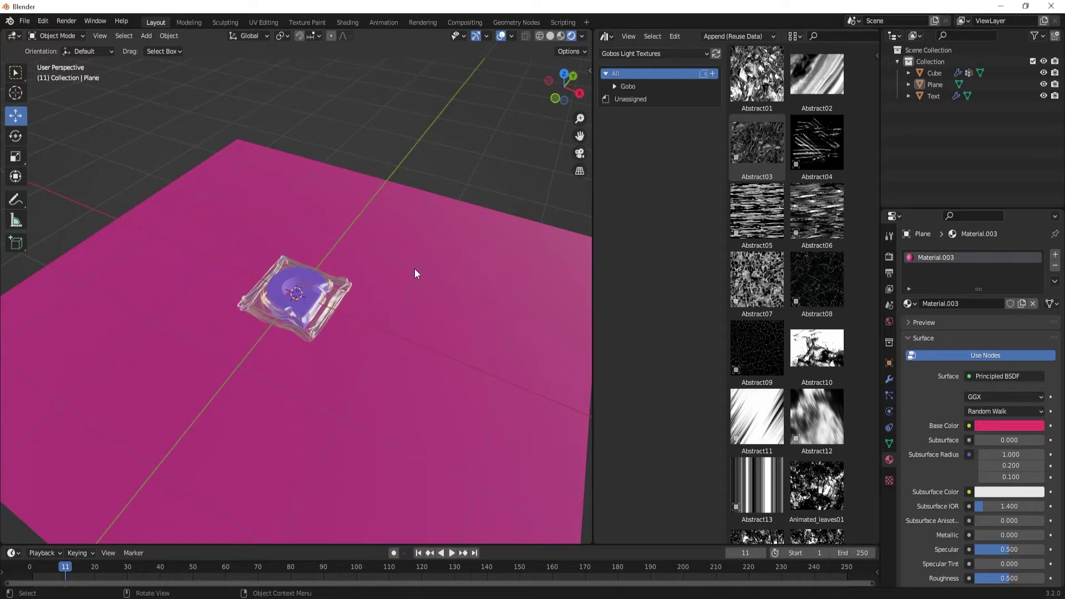
Switch rendering to Cycles with GPU Compute and enable viewport denoising.
left_click(888, 257)
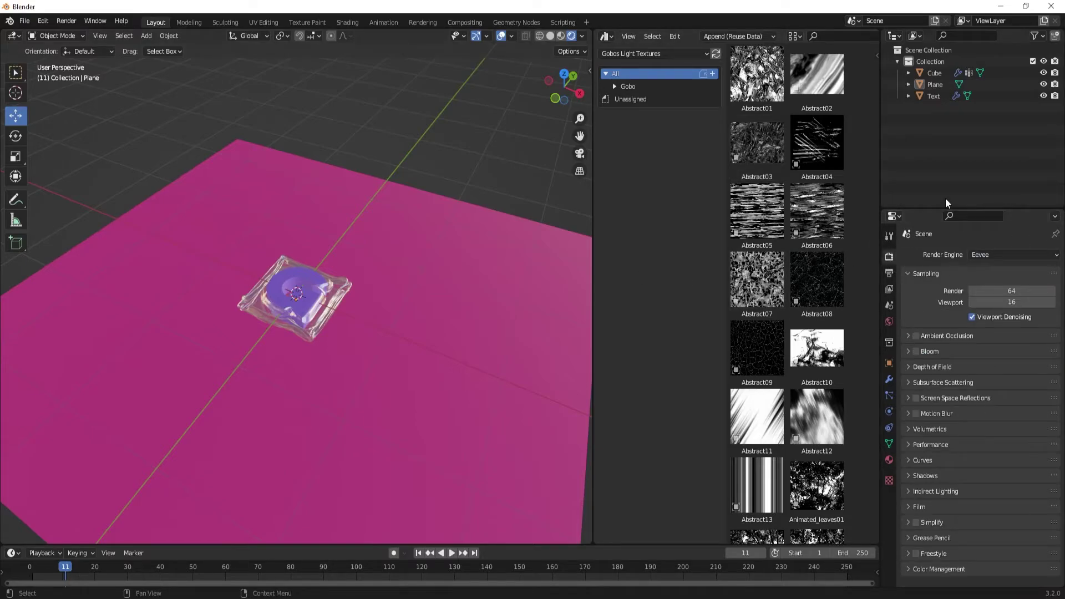
left_click(1007, 254)
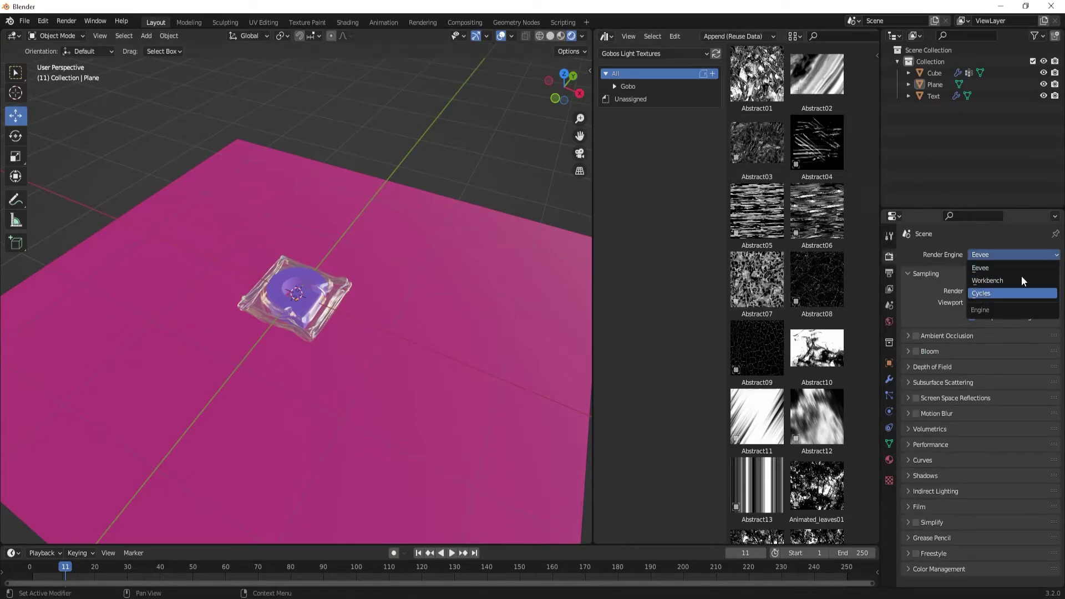
left_click(989, 293)
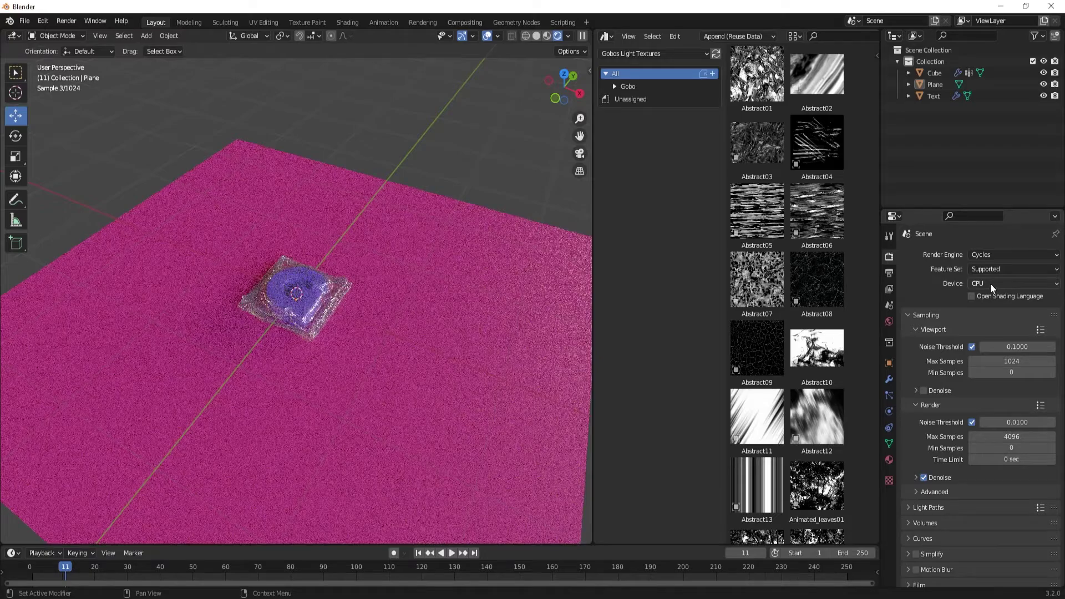
left_click(990, 284)
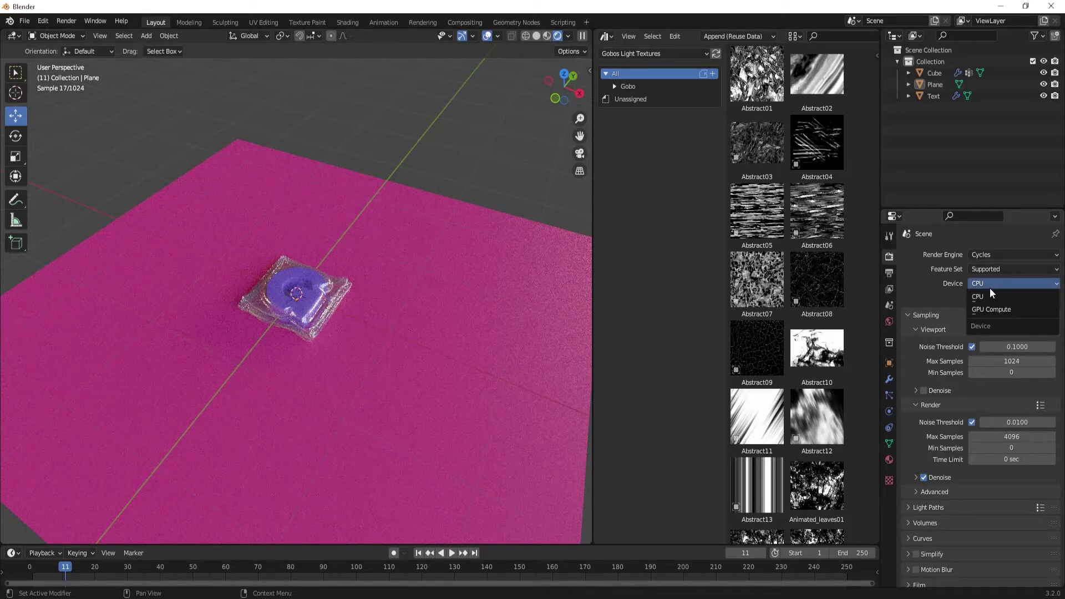
left_click(991, 308)
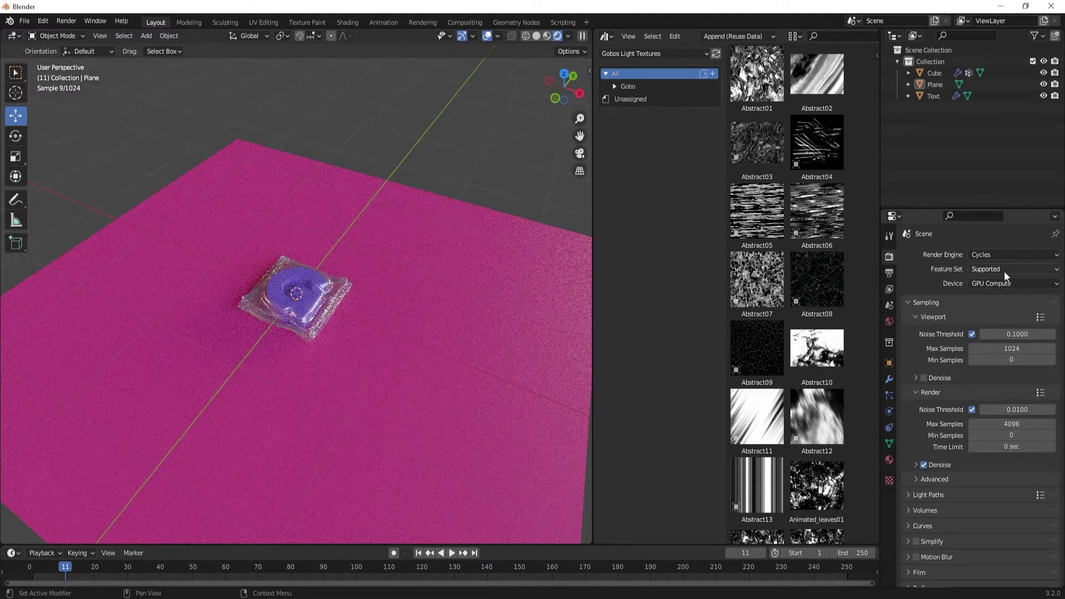
left_click(924, 378)
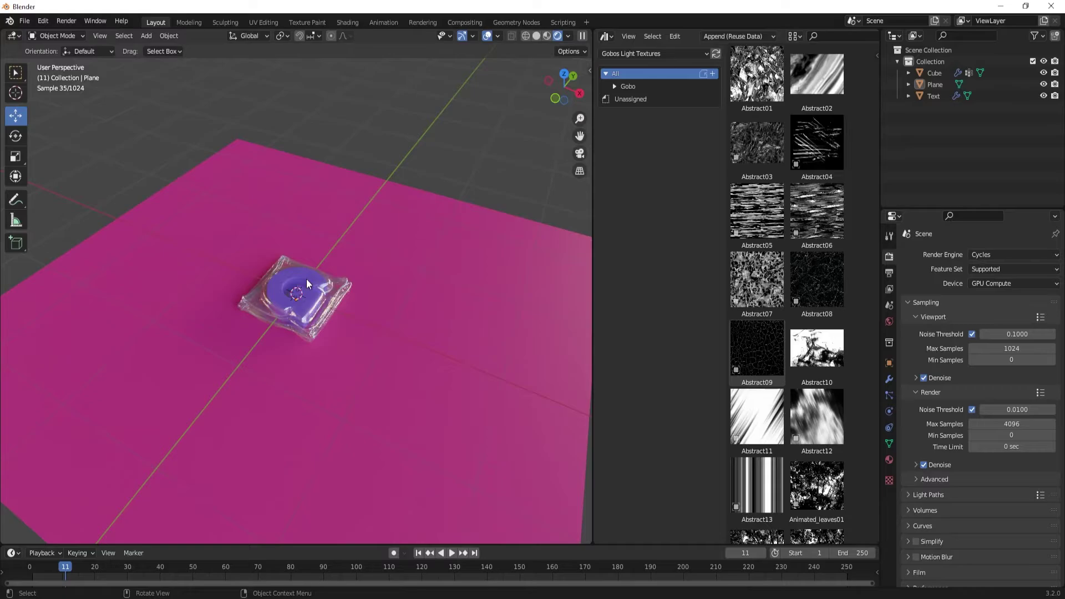
middle_click_drag(306, 284, 264, 350)
scroll(268, 337, "up", 5)
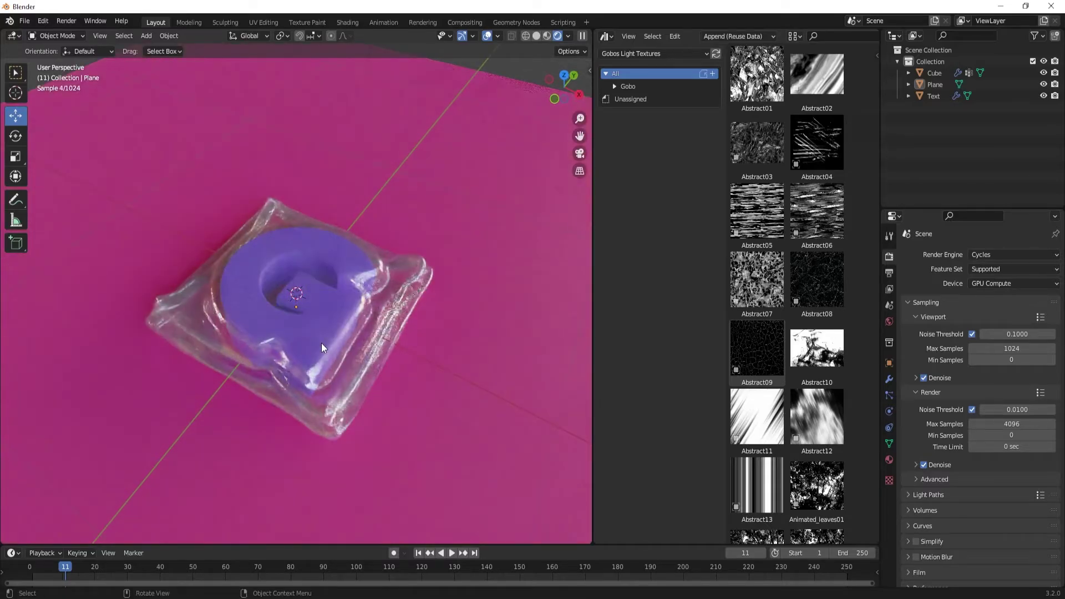
middle_click_drag(372, 300, 367, 265, "shift")
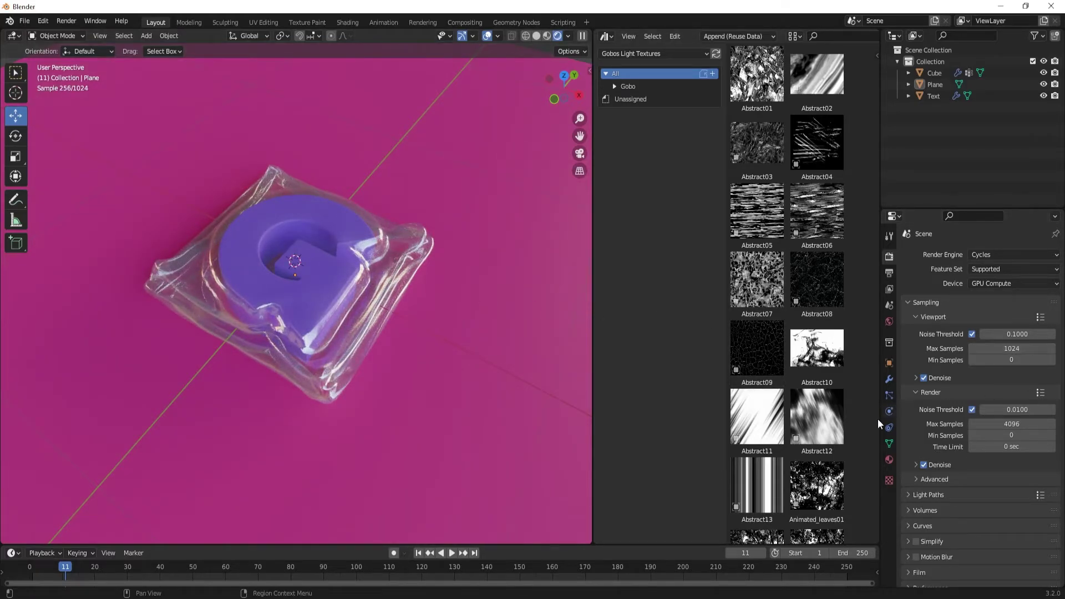
Expand the Gobo catalog, browse Cloud, Forest, Leaves, Windows and Geometric, and settle on Grid (Grid01–Grid10).
left_click(614, 87)
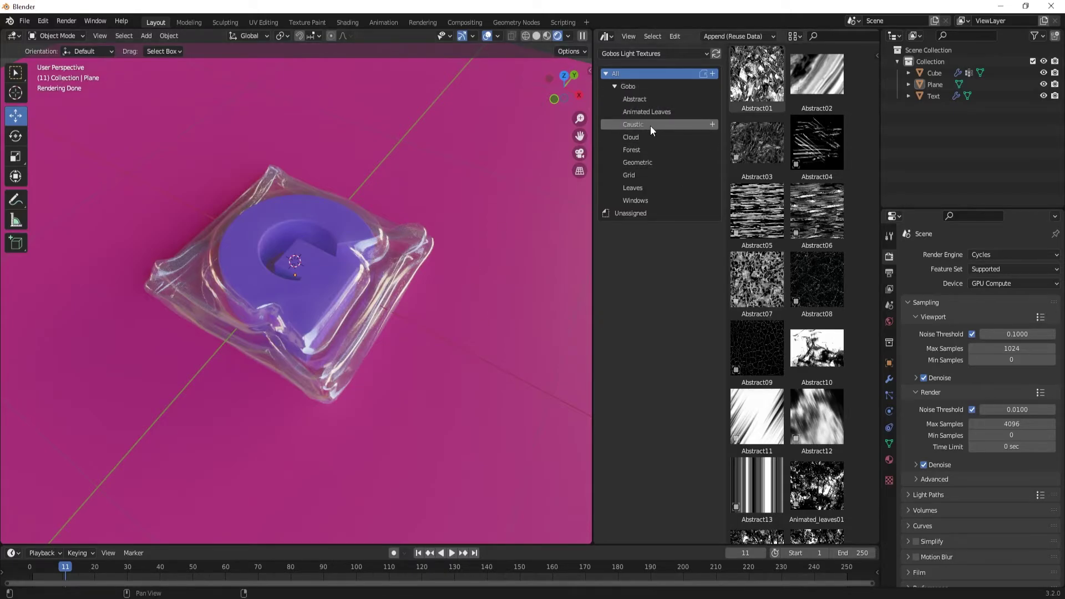
left_click(644, 139)
left_click(648, 149)
left_click(648, 173)
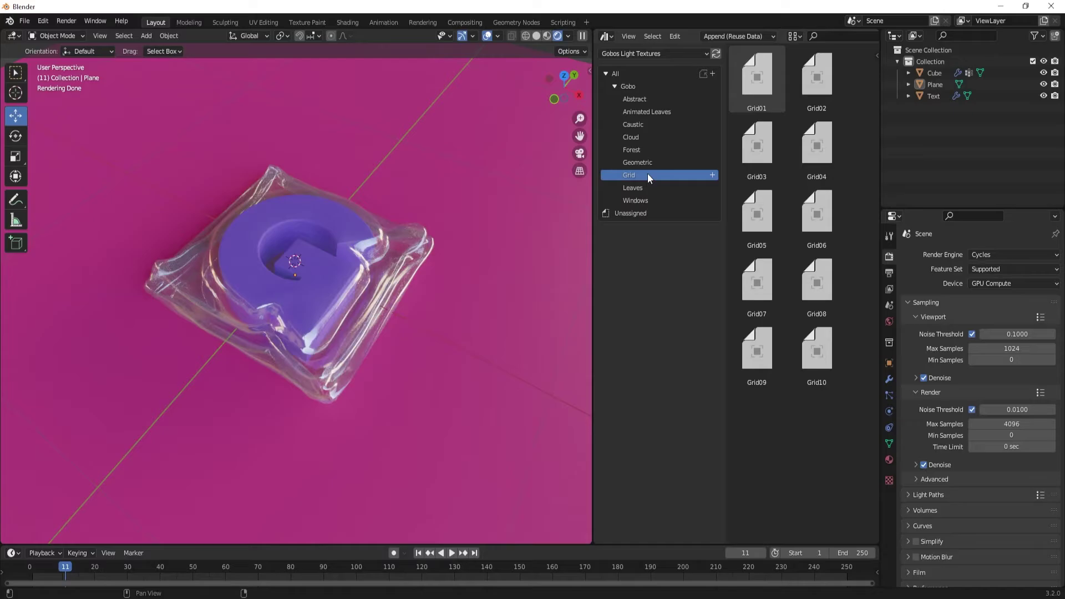
left_click(642, 188)
left_click(641, 199)
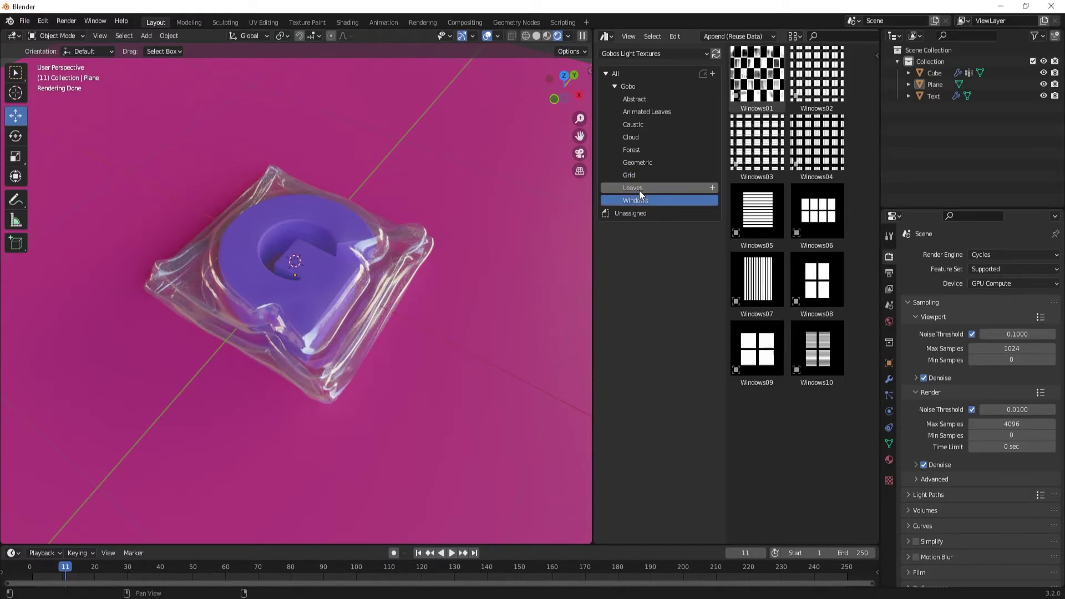
left_click(639, 188)
left_click(640, 176)
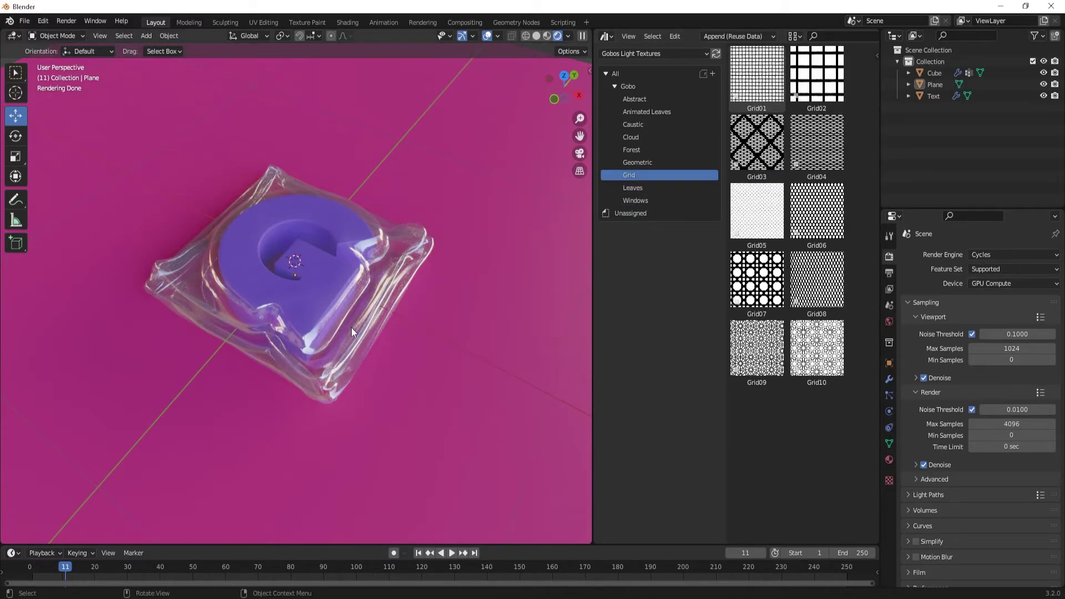
left_click(639, 187)
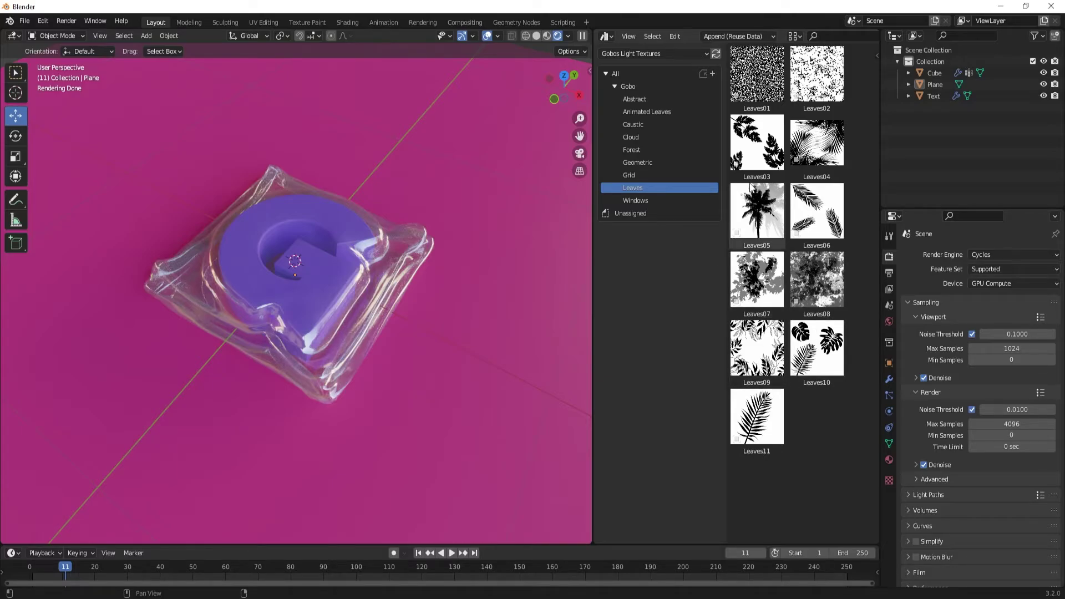
left_click(649, 173)
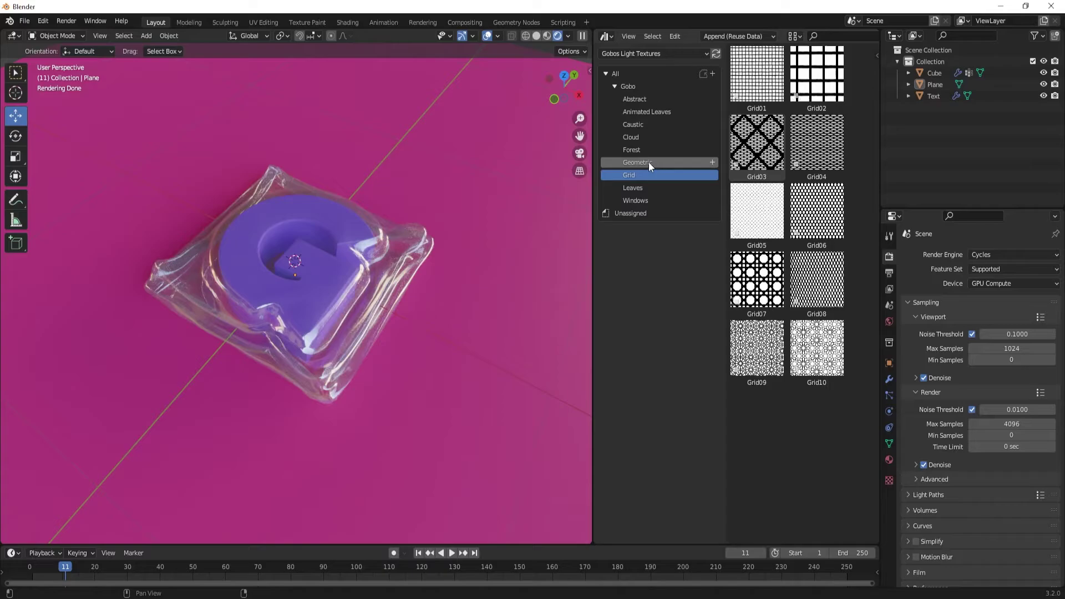
left_click(647, 162)
left_click(647, 174)
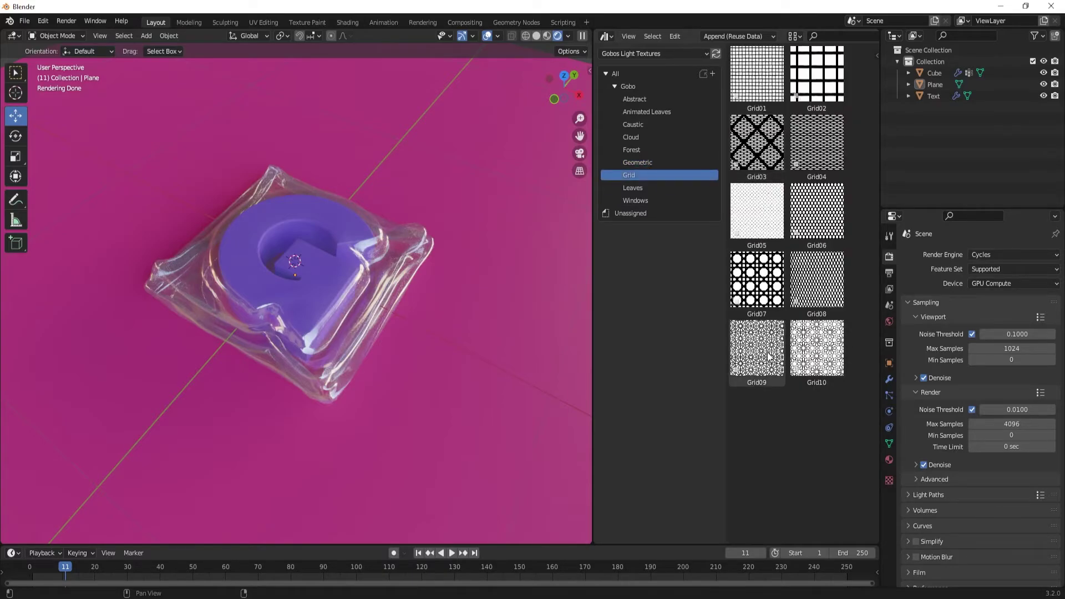
Drag the Grid09 gobo spotlight into the scene and raise it above the plane.
left_click_drag(757, 348, 456, 287)
scroll(470, 354, "down", 6)
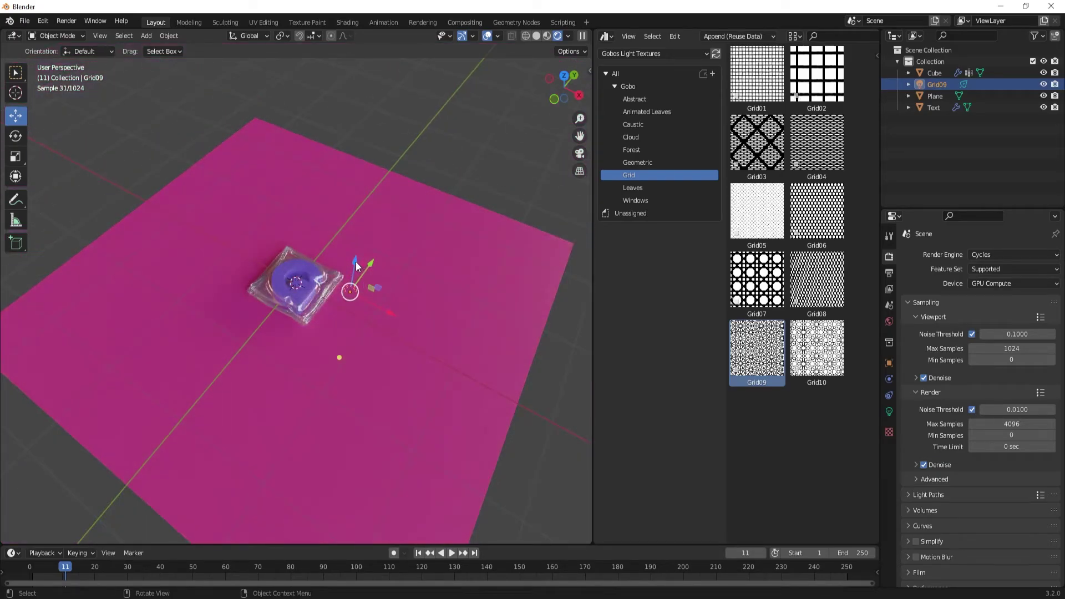
left_click_drag(355, 261, 441, 464)
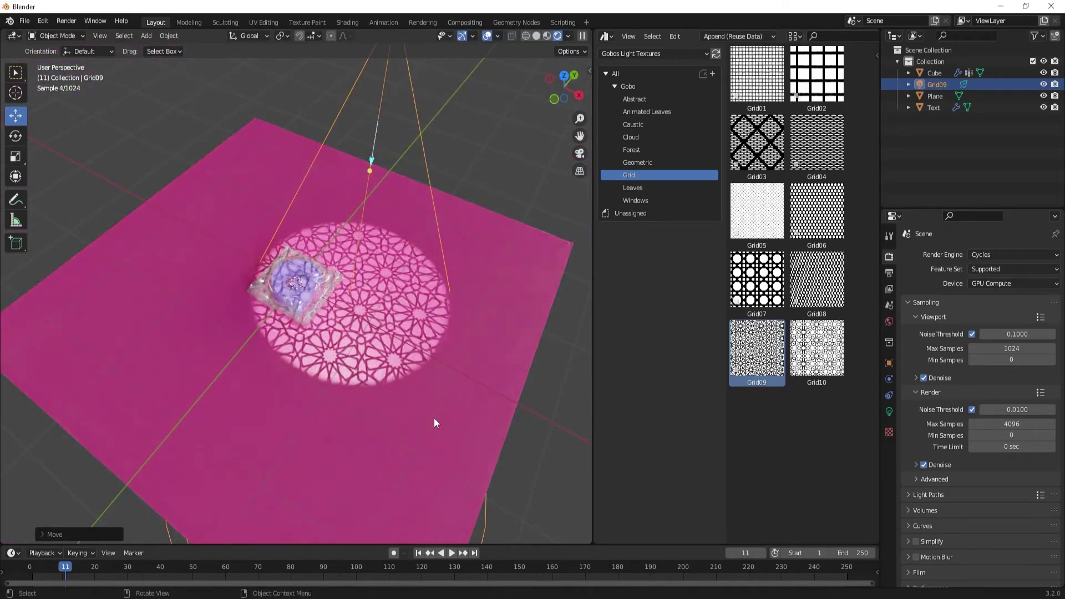
scroll(371, 326, "down", 2)
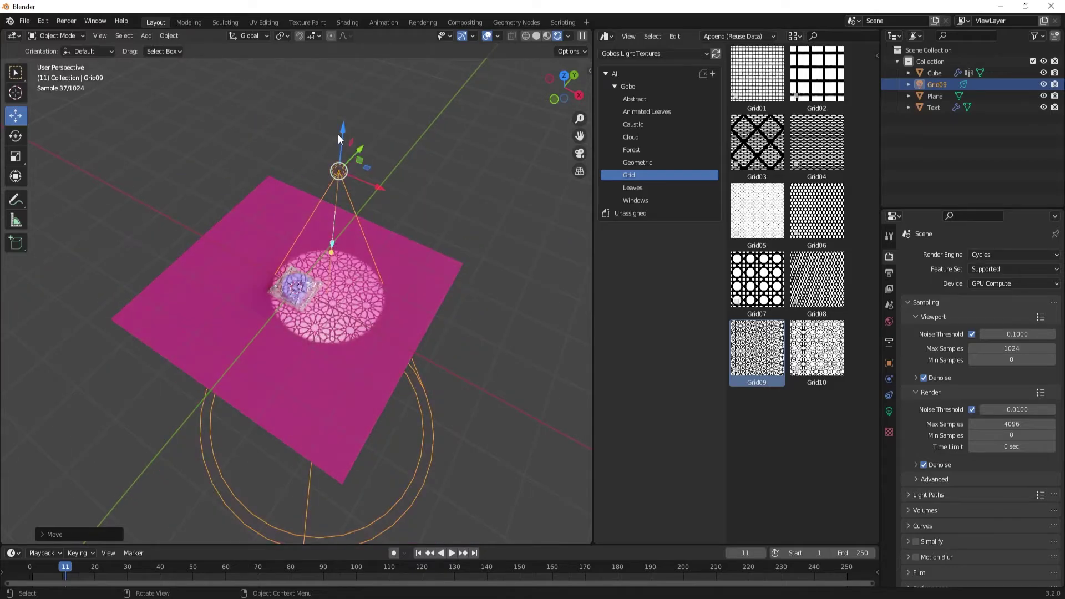
left_click_drag(341, 132, 344, 364)
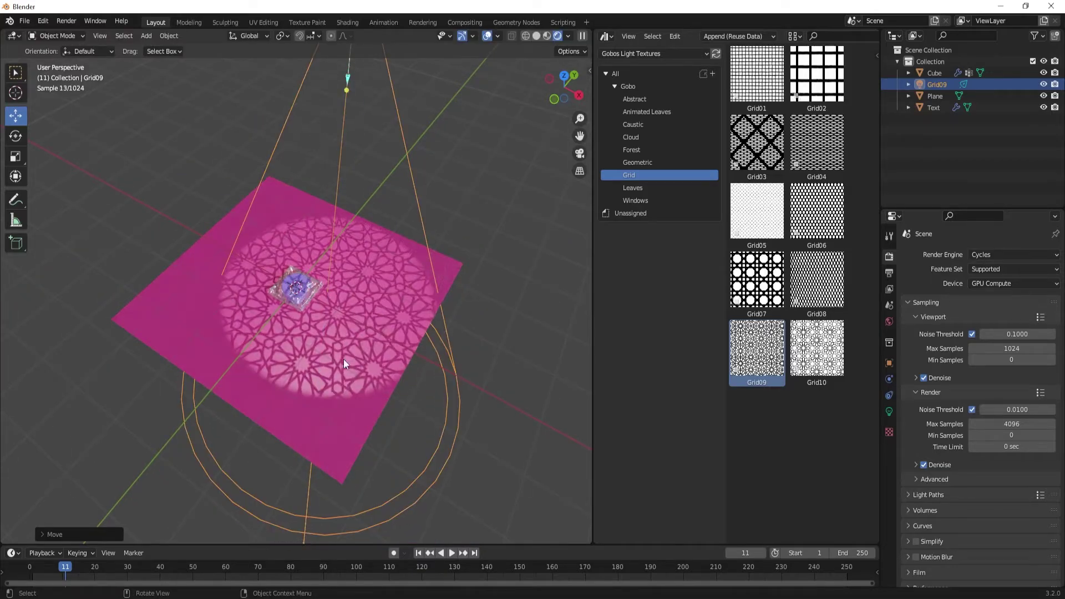
Reposition the Grid09 spotlight well above the plane, discarding a trial rotation.
left_click(16, 135)
key("ctrl+z")
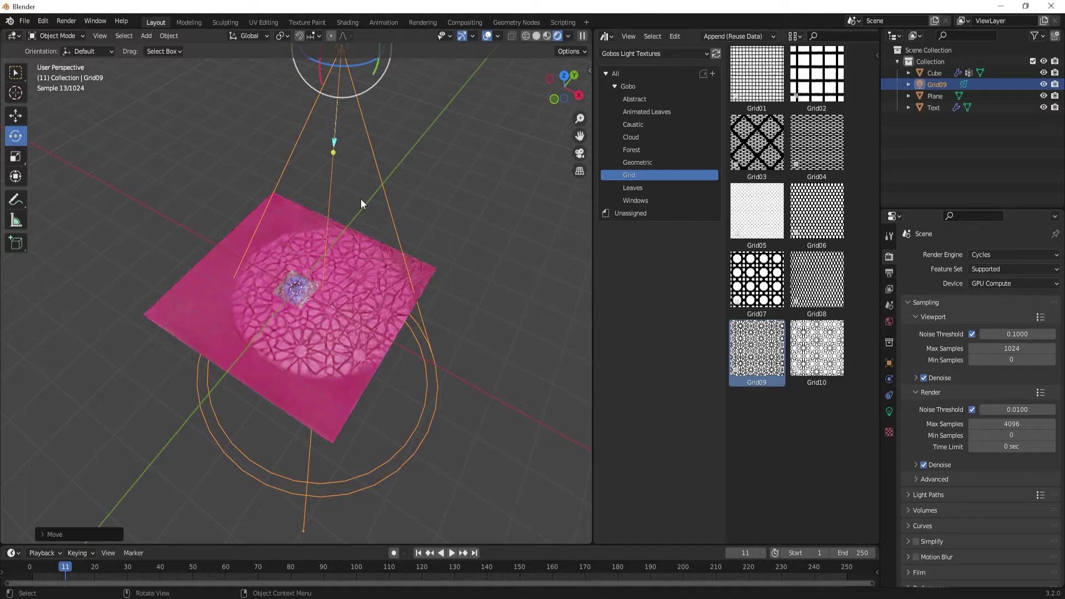
left_click_drag(355, 94, 123, 157)
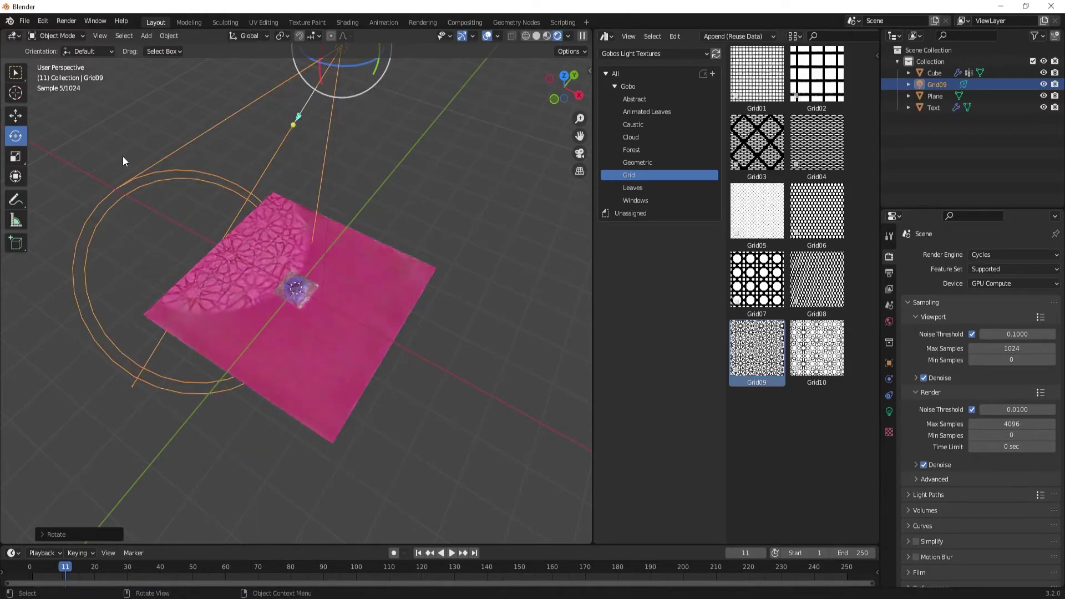
key("ctrl+z")
left_click(15, 114)
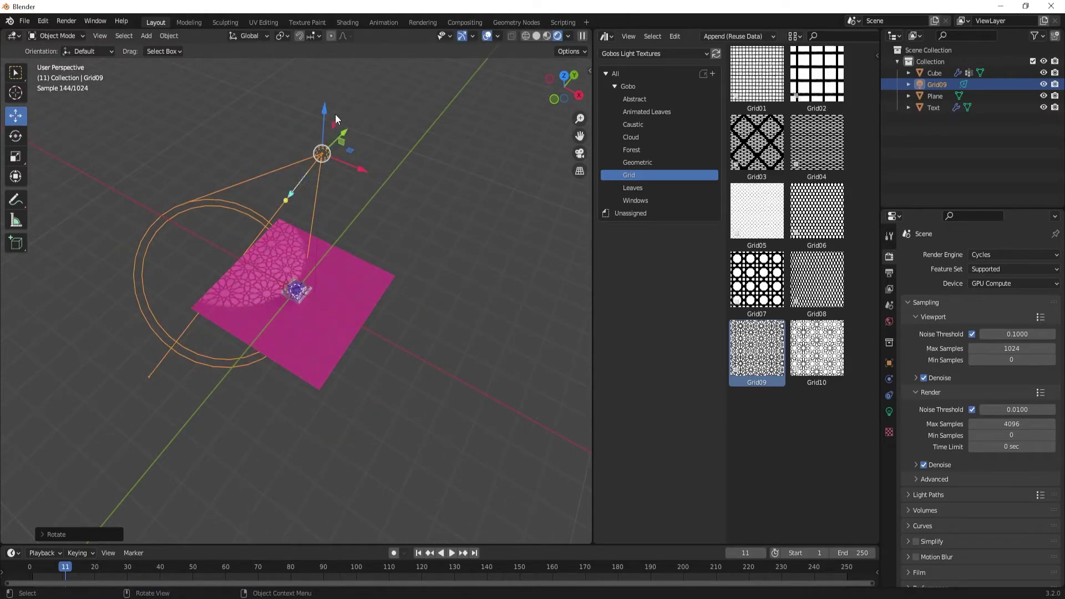
left_click_drag(335, 115, 536, 263)
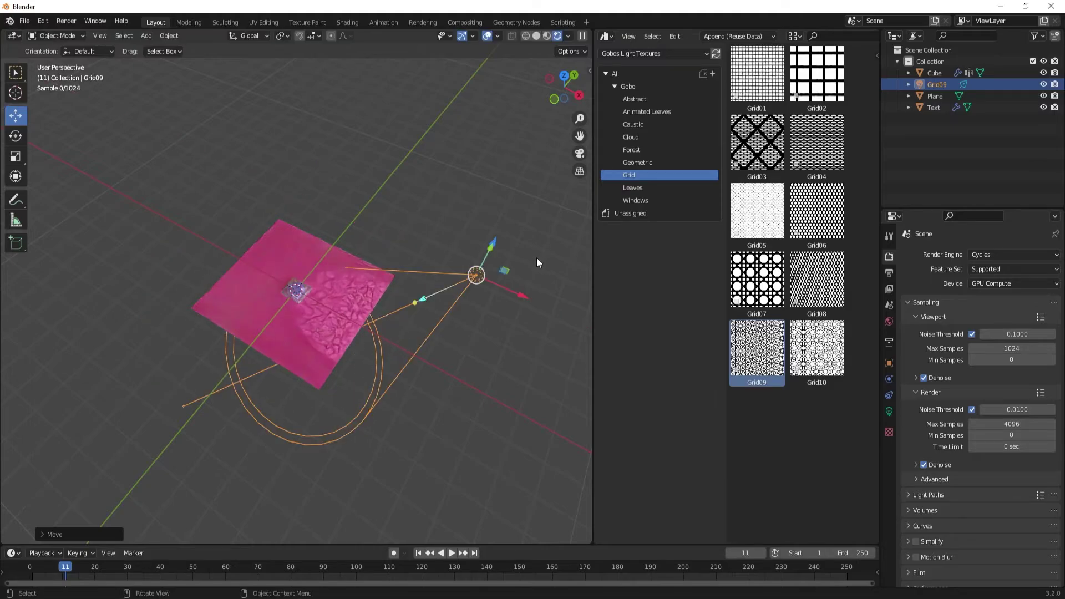
middle_click_drag(497, 246, 454, 141)
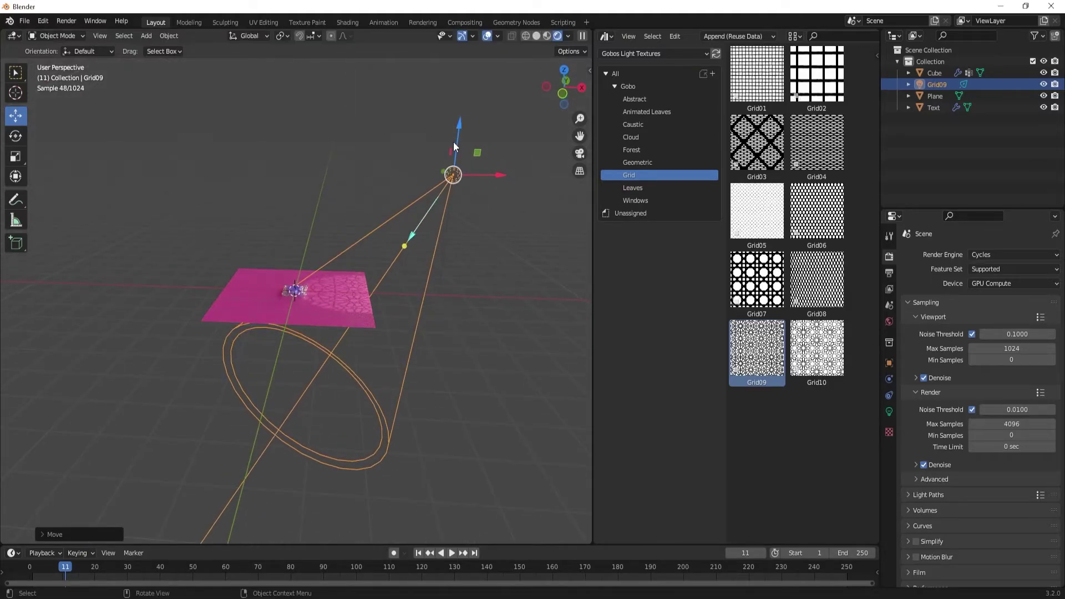
left_click_drag(454, 145, 274, 424)
key("g")
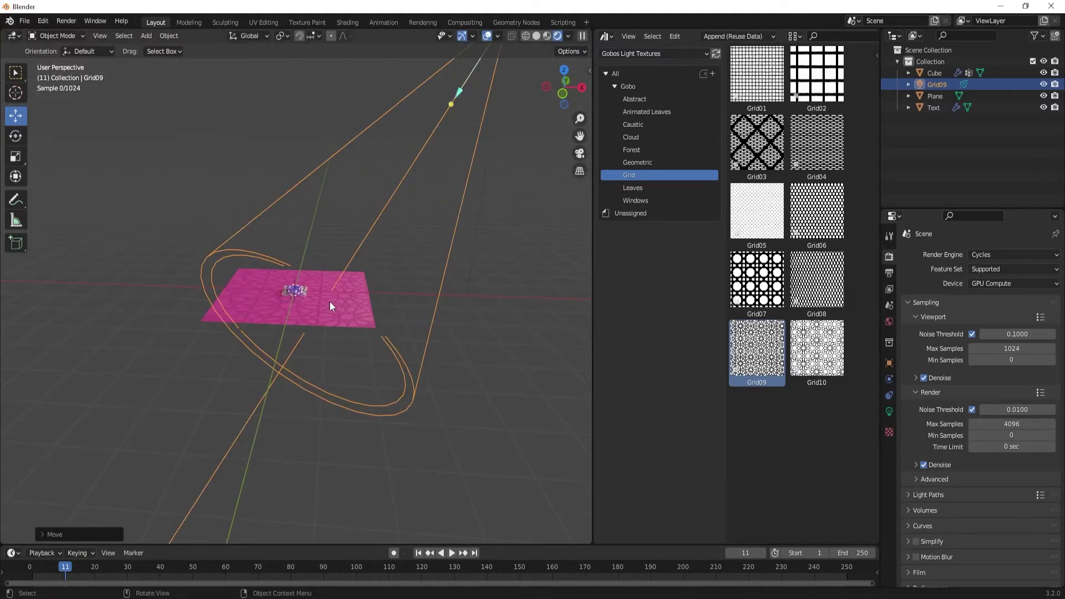
Look down on the lattice pattern and show the spotlight's Light properties.
scroll(320, 332, "up", 5)
middle_click_drag(321, 340, 275, 325)
scroll(280, 367, "up", 3)
scroll(275, 325, "up", 2)
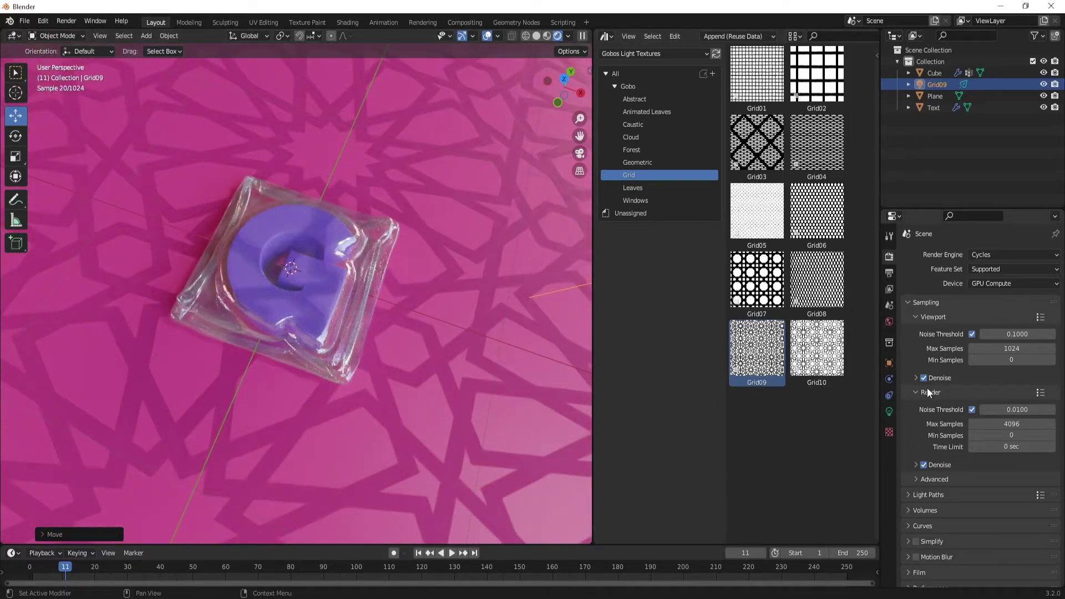
left_click(890, 411)
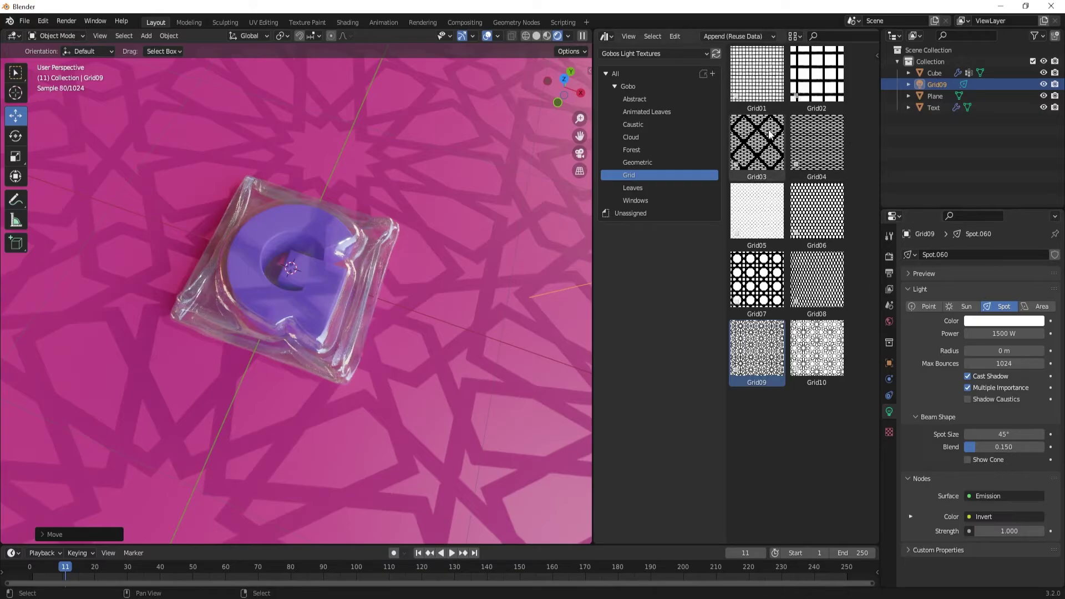
Join the gobo library area back into the 3D viewport.
right_click(593, 231)
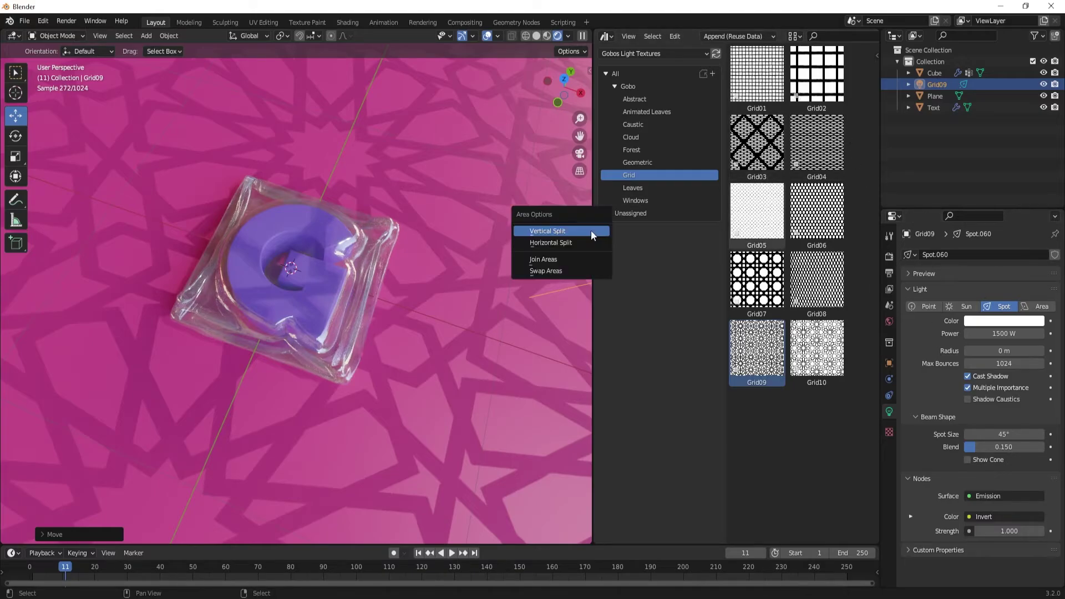
left_click(580, 260)
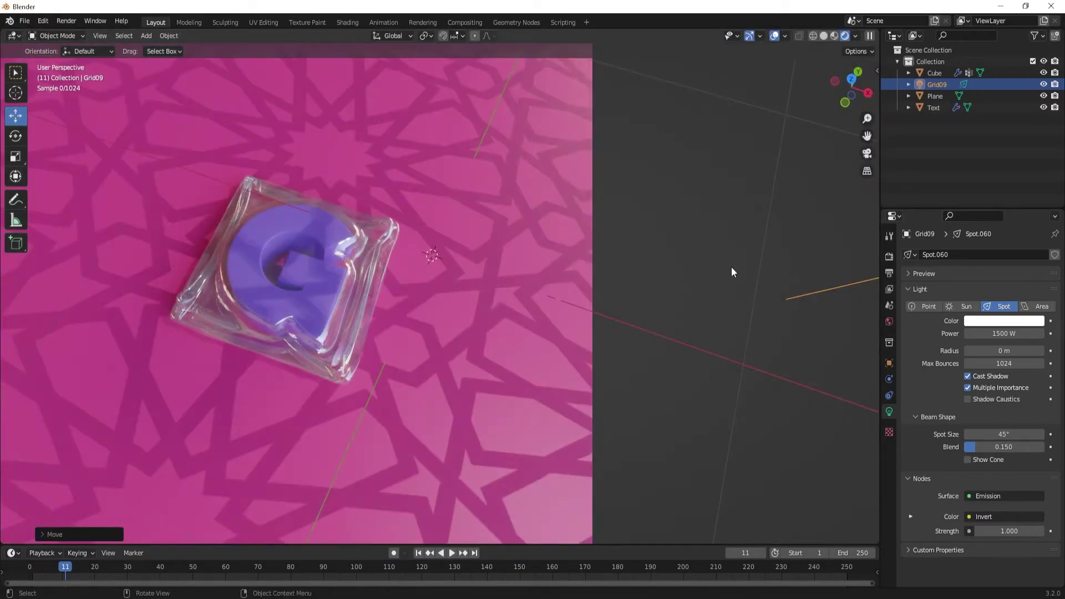
left_click(730, 271)
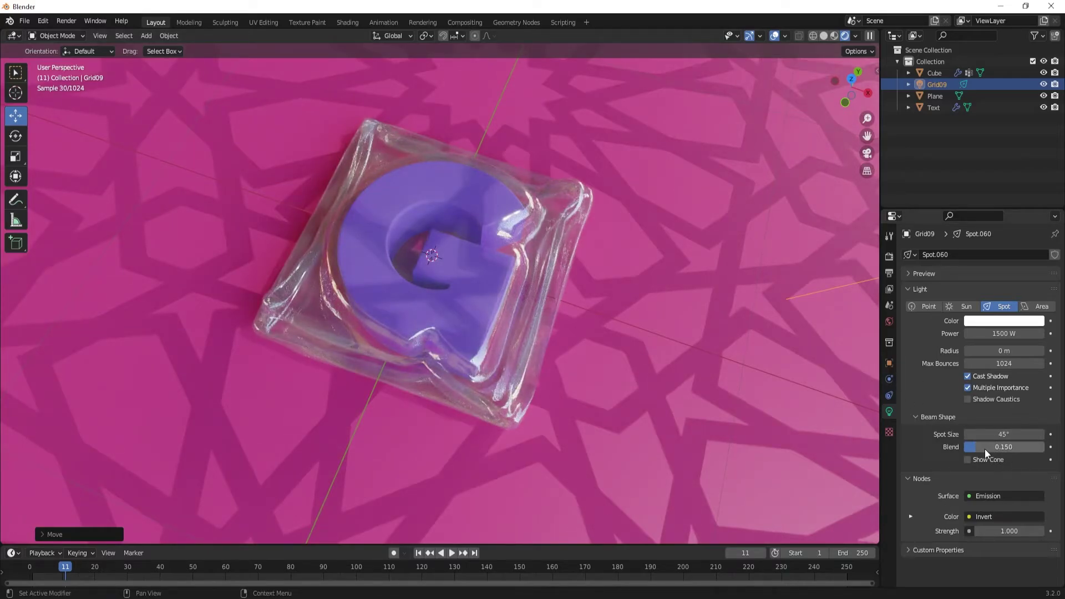
Set the spotlight to blend 0.517, spot size 35.8° and radius 0.06 m.
left_click_drag(984, 448, 1015, 448)
scroll(653, 377, "down", 4)
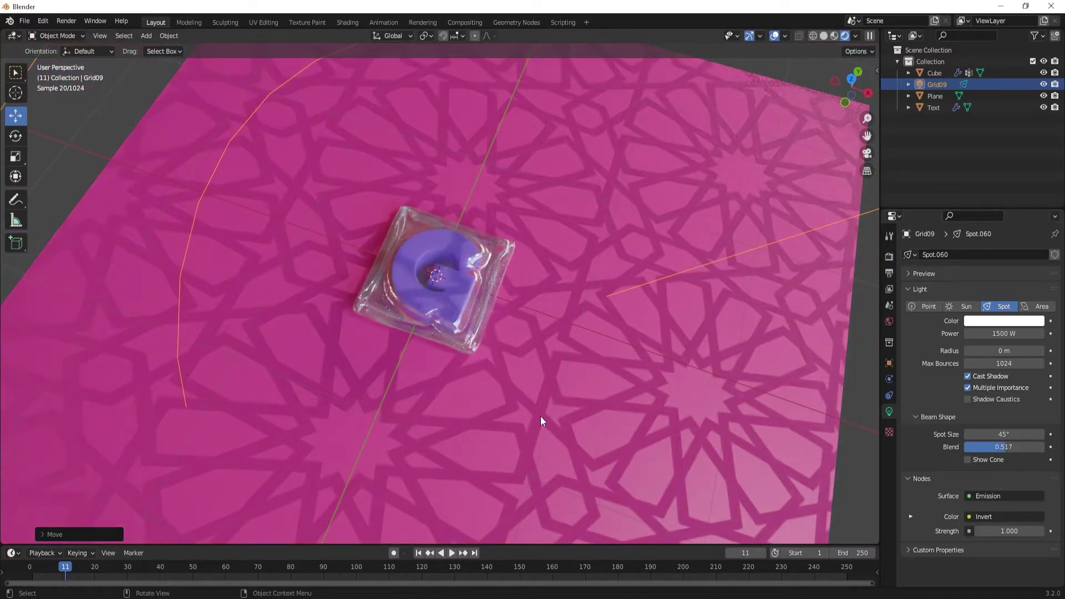
mouse_move(1003, 434)
left_mouse_down()
mouse_move(979, 434)
mouse_move(998, 434)
left_mouse_up()
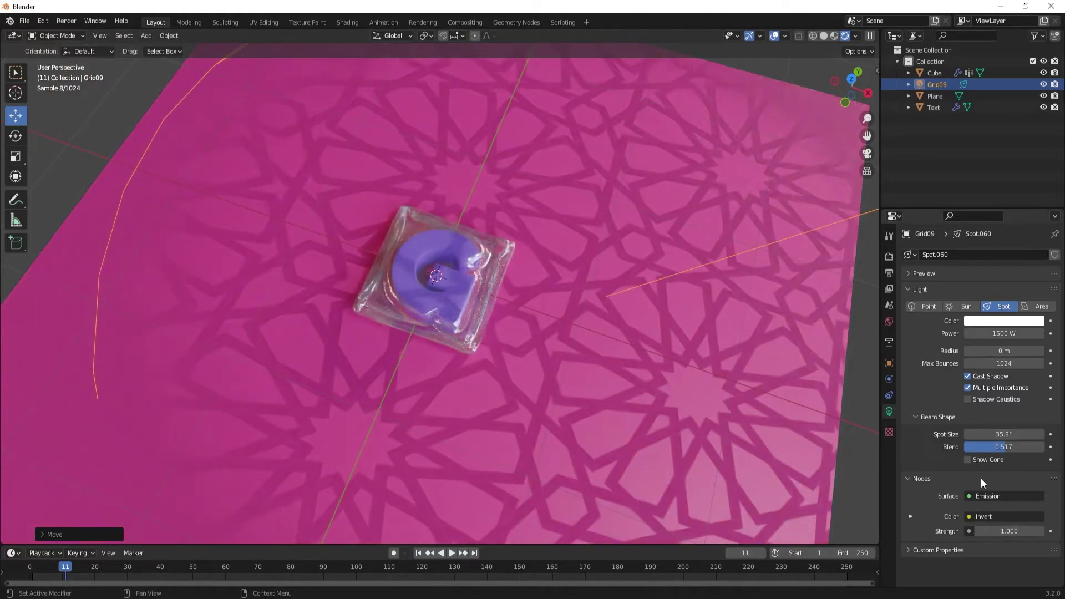
left_click_drag(1004, 350, 1007, 350)
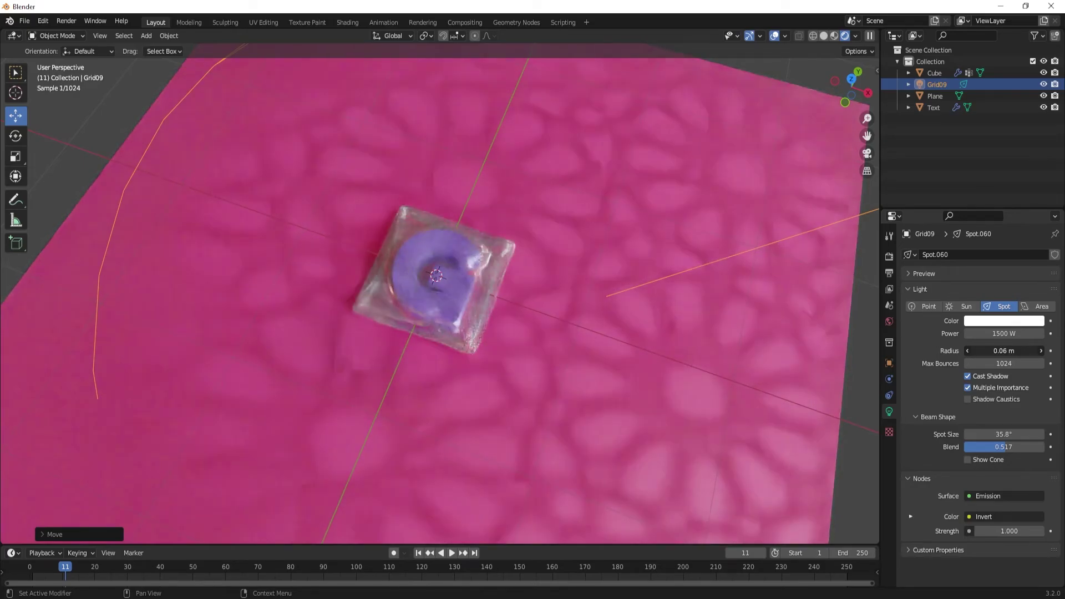
left_click(860, 391)
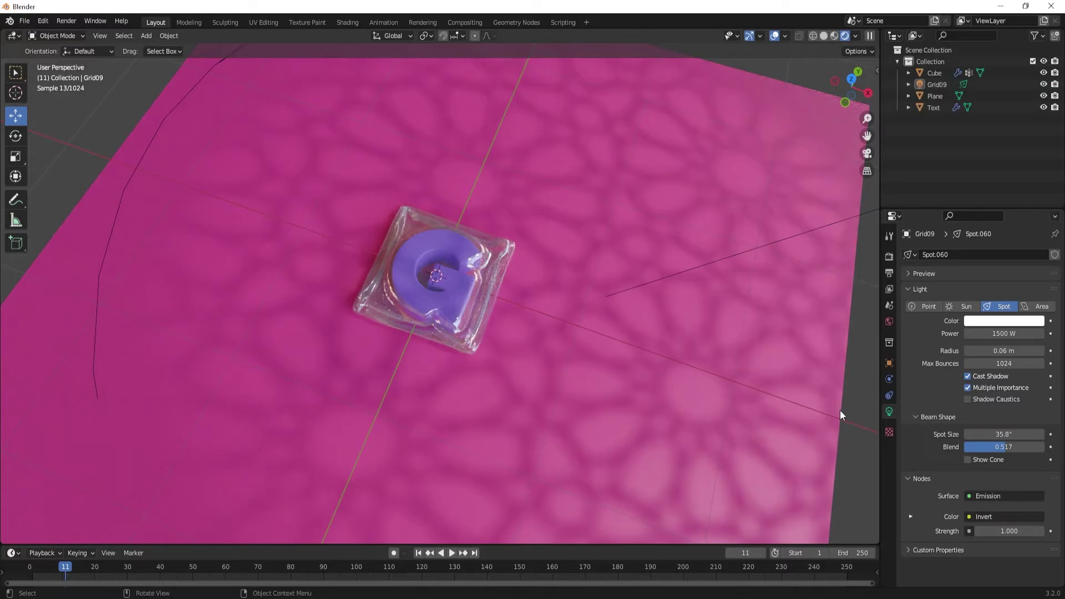
mouse_move(677, 393)
middle_mouse_down()
mouse_move(672, 361)
mouse_move(626, 315)
mouse_move(671, 384)
middle_mouse_up()
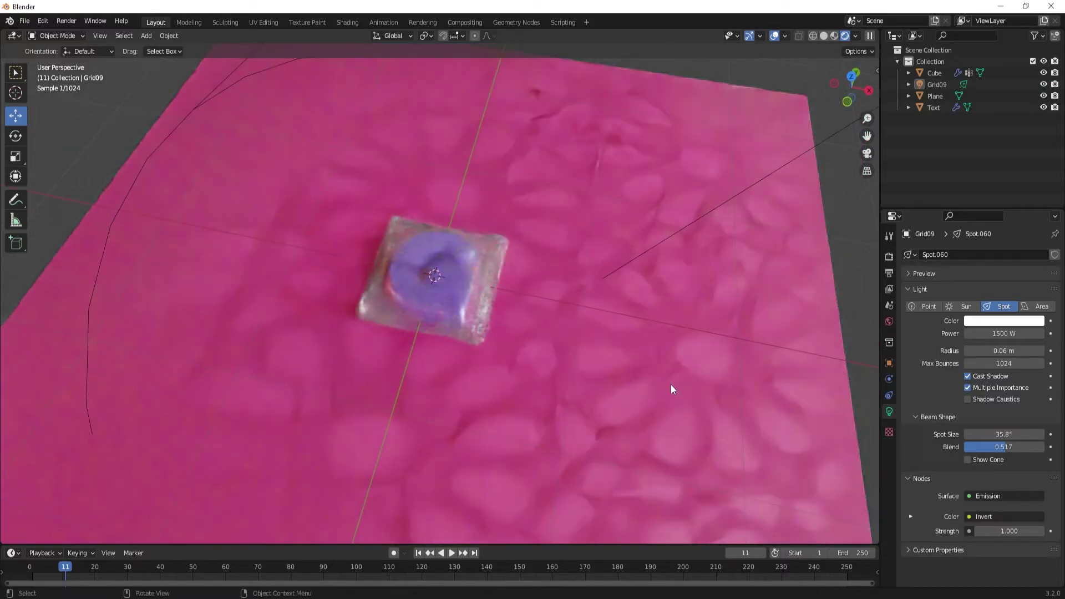
scroll(504, 367, "up", 3)
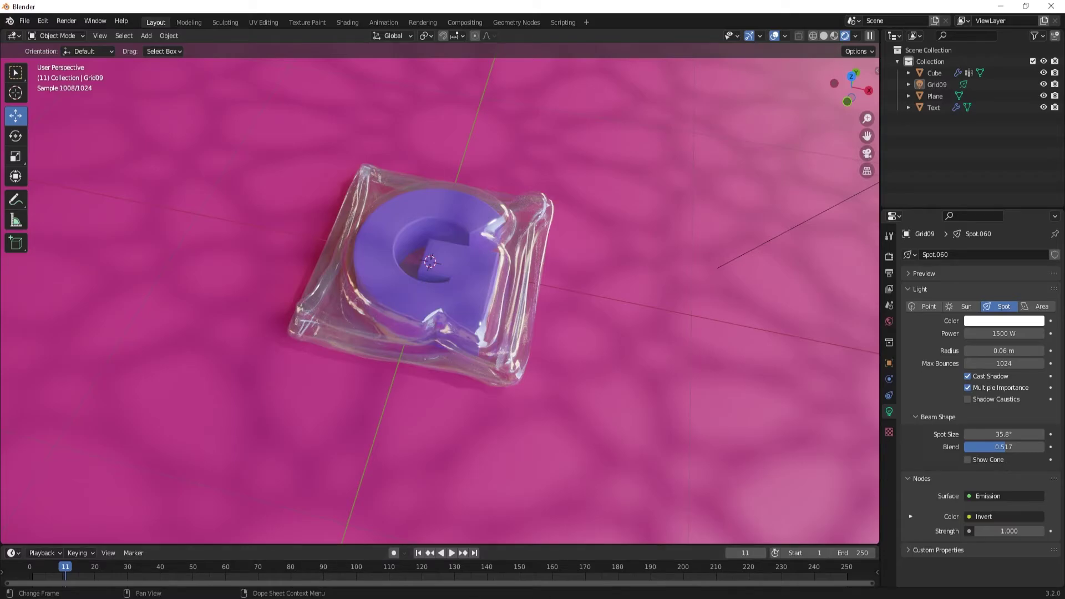
Try Complementary, Split, Double Split and Square harmonies around orange #F07F16, then return to Blender.
key("alt+Tab")
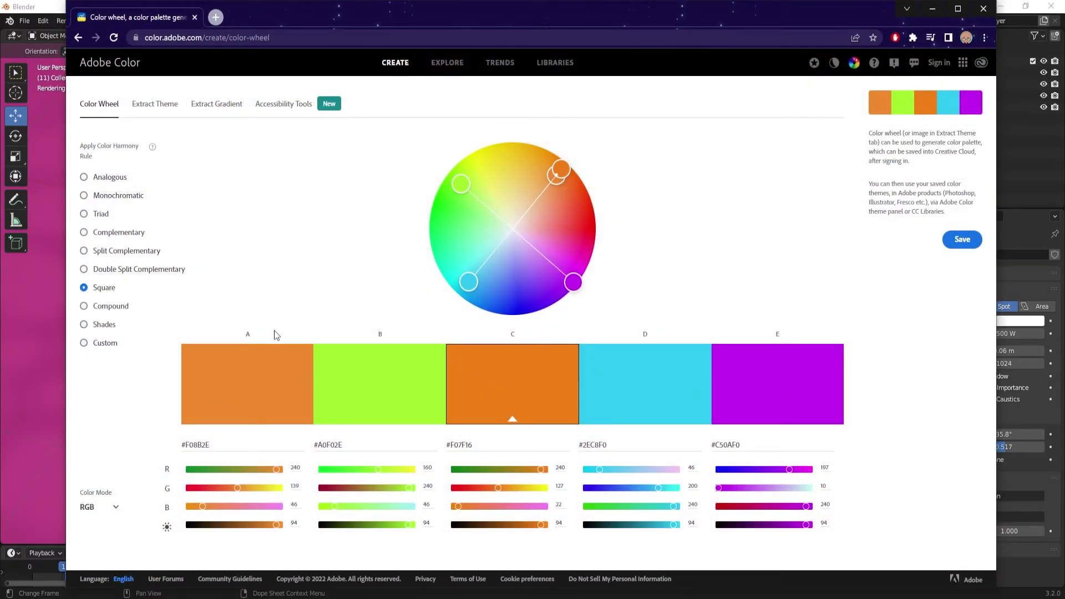
left_click(106, 270)
left_click(108, 250)
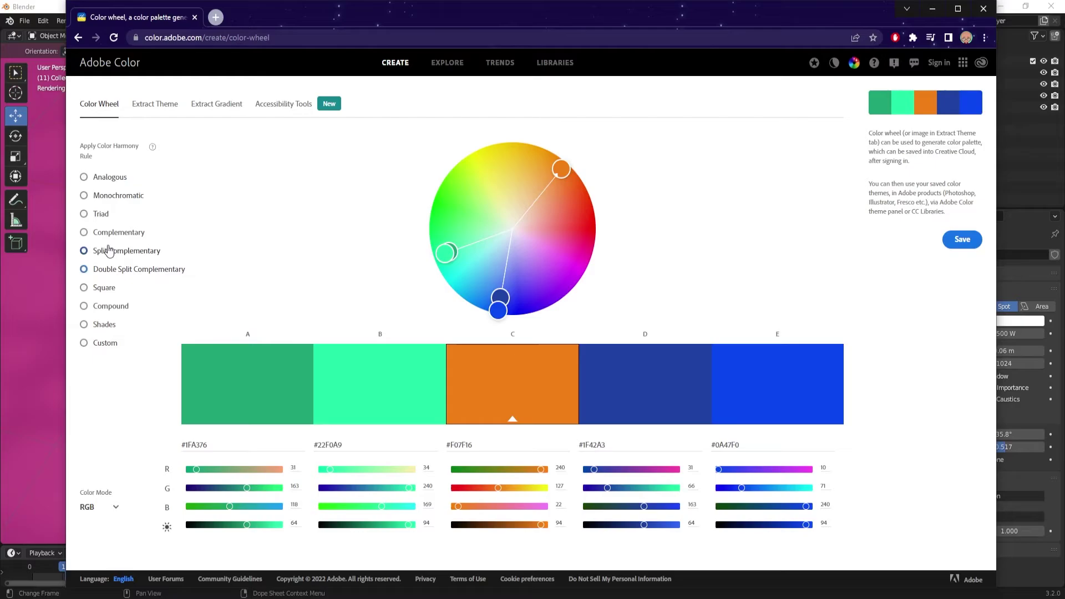
left_click(111, 234)
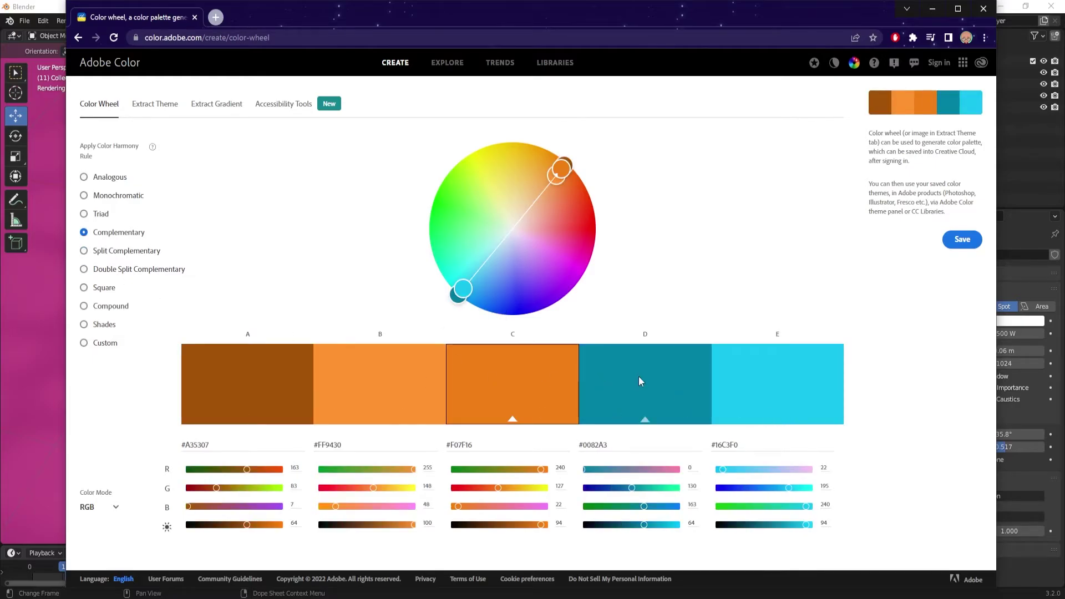
left_click(114, 253)
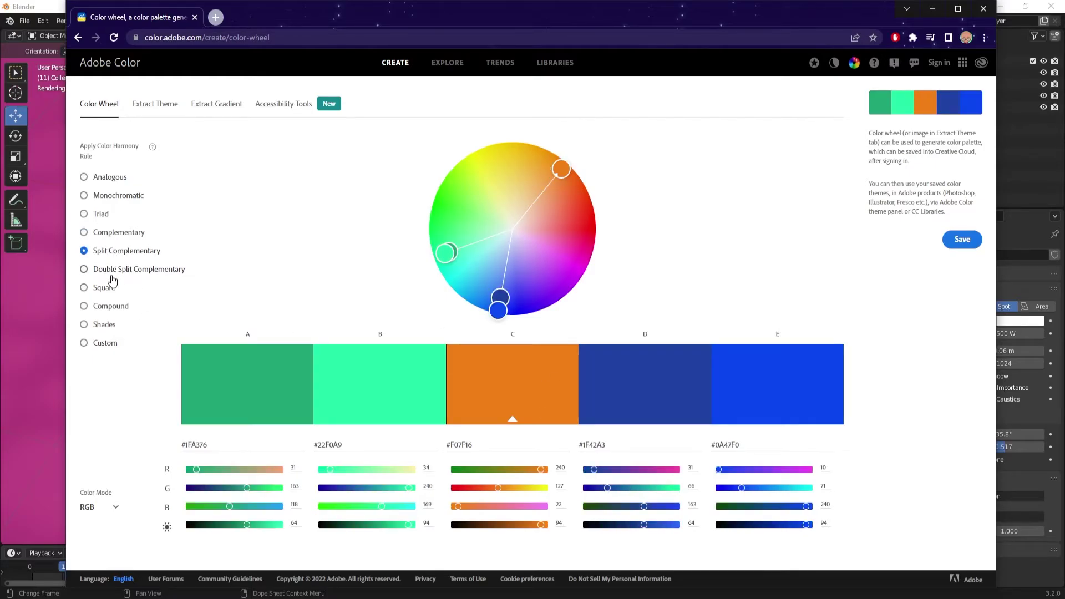
left_click(111, 272)
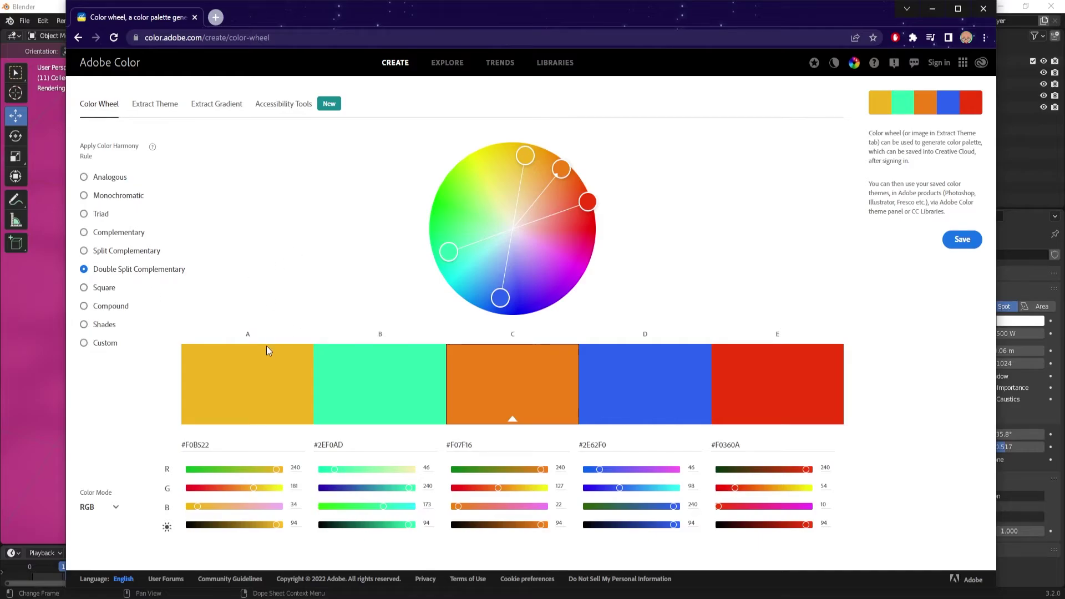
left_click(109, 290)
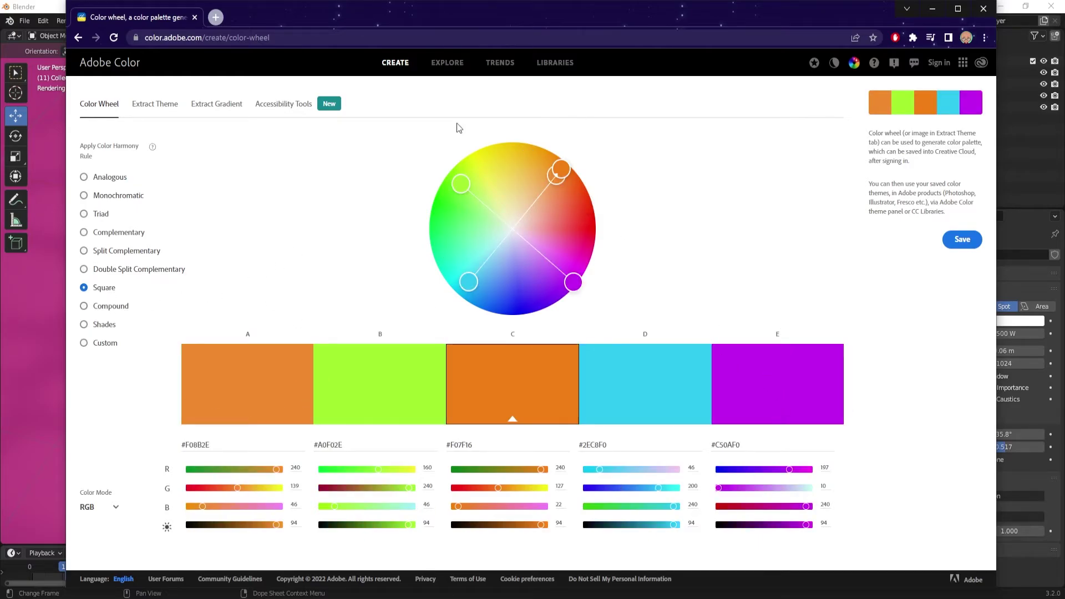
left_click(29, 8)
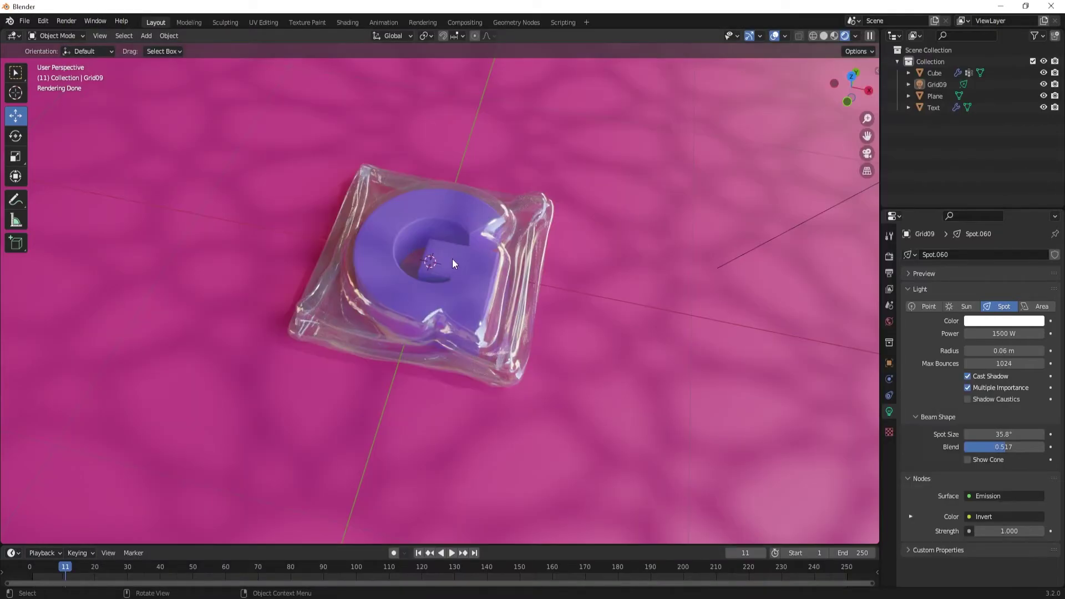
Select the Plane and shift its Material.003 base colour from pink to orange.
left_click(620, 387)
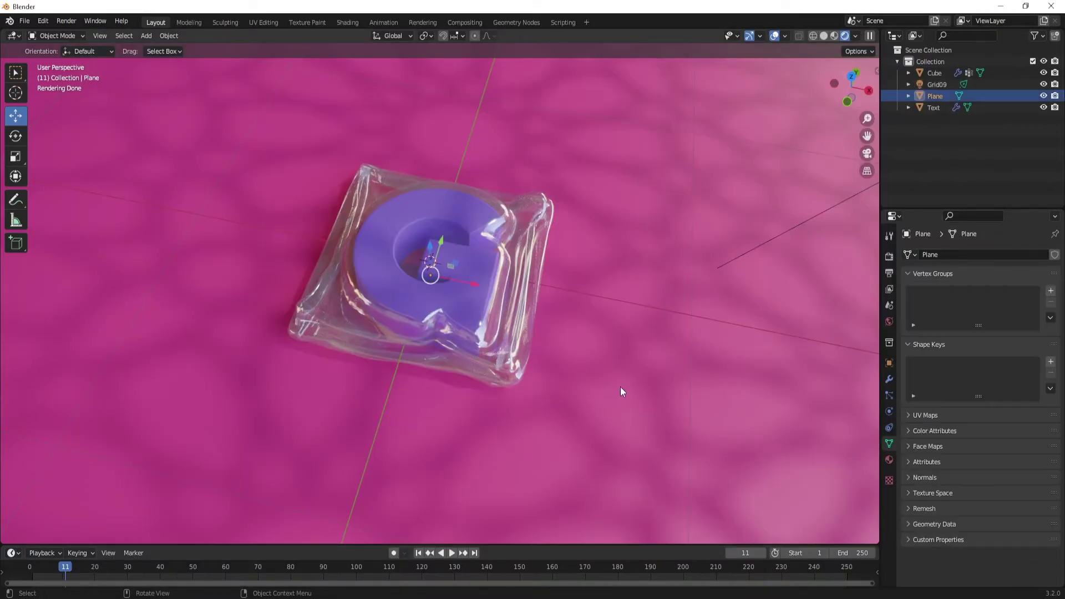
left_click(889, 459)
left_click(1001, 406)
left_click_drag(979, 294, 967, 314)
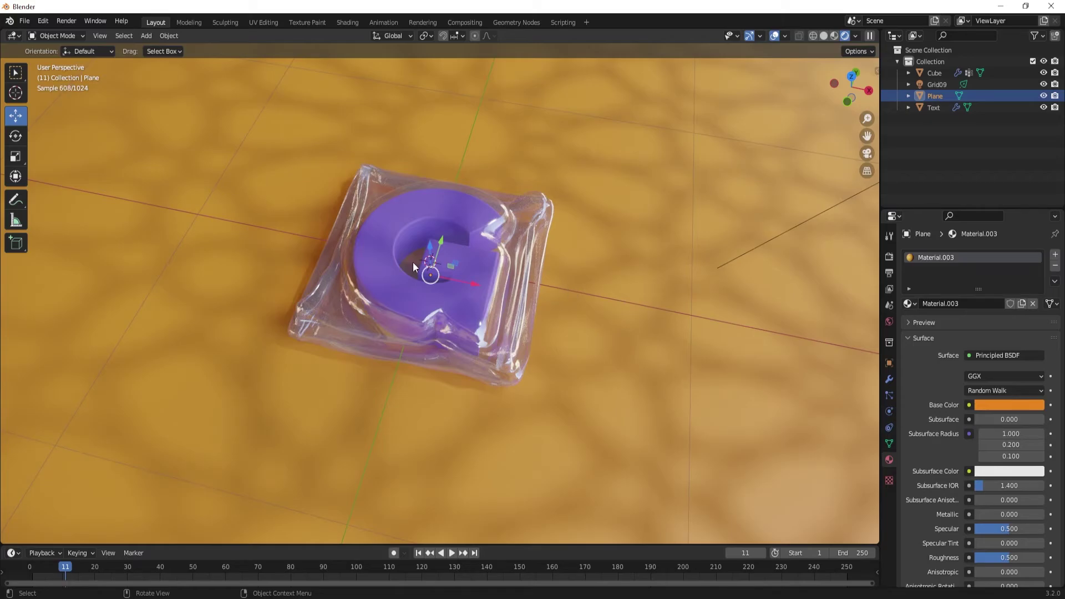
Render a test image of the scene from the Render menu.
left_click(145, 36)
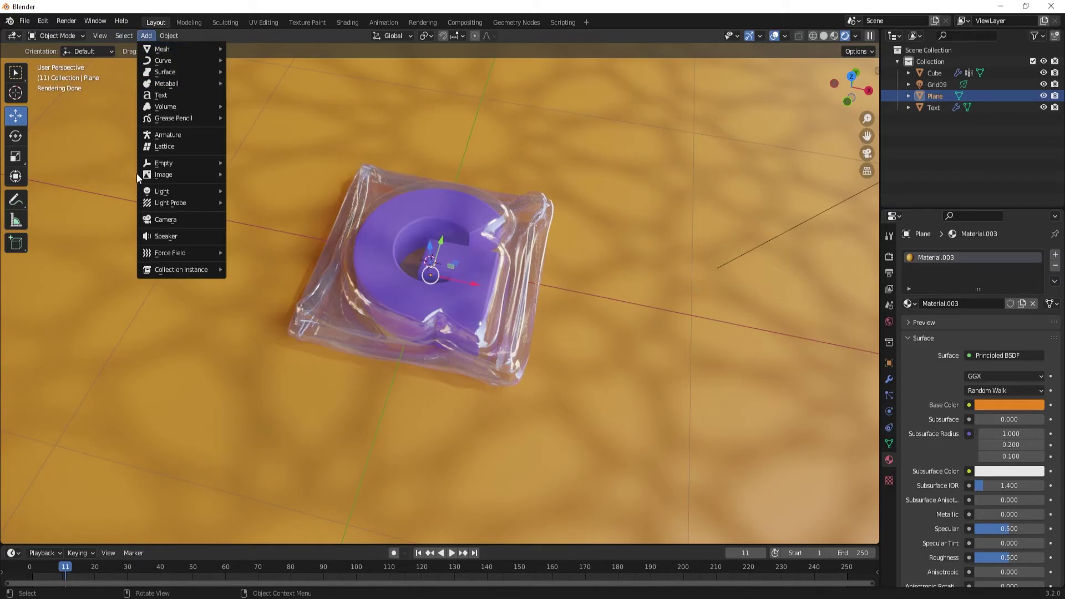
left_click(67, 22)
left_click(77, 35)
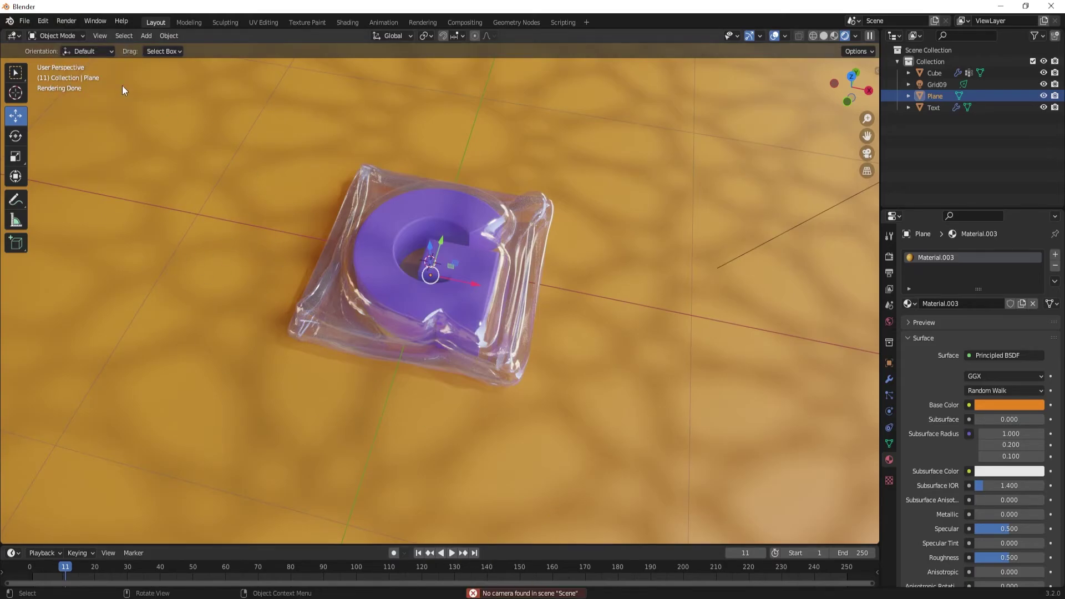
left_click(76, 24)
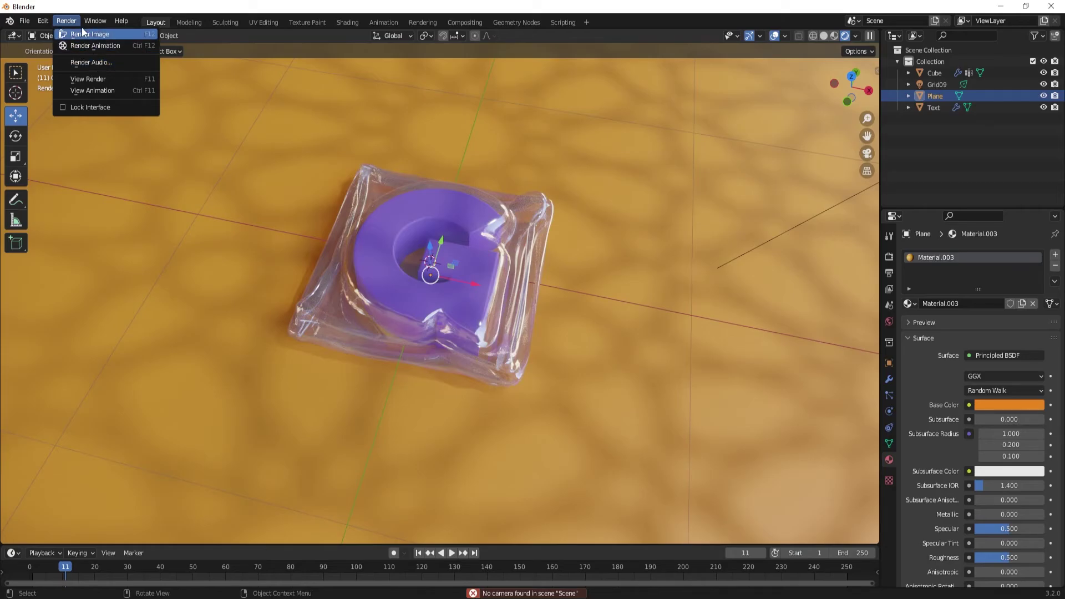
left_click(81, 28)
Add a 50 mm camera and split the 3D view into two side-by-side viewports.
left_click(146, 36)
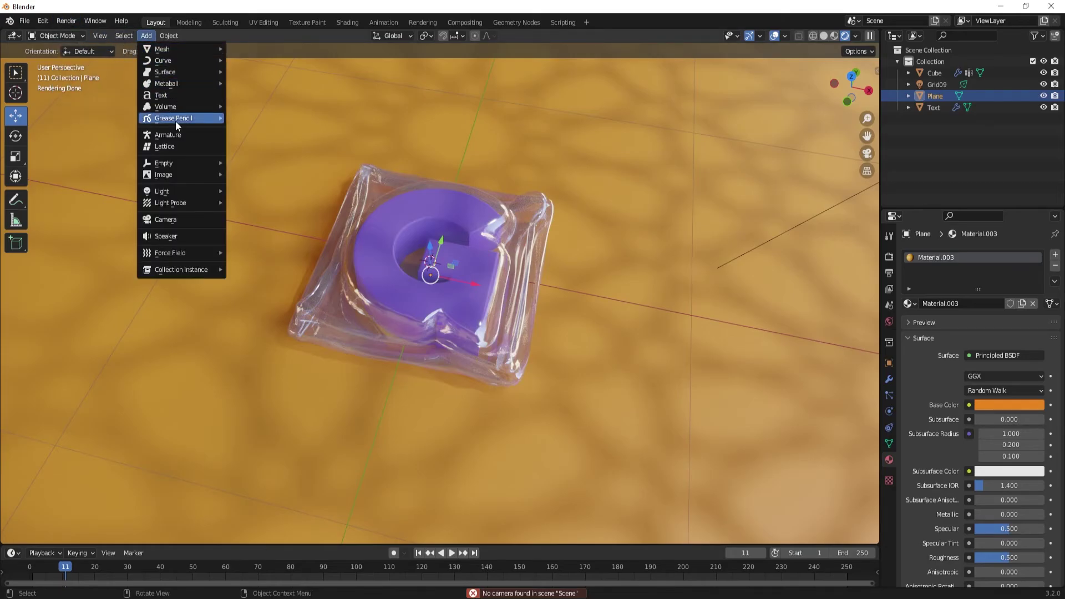
left_click(174, 220)
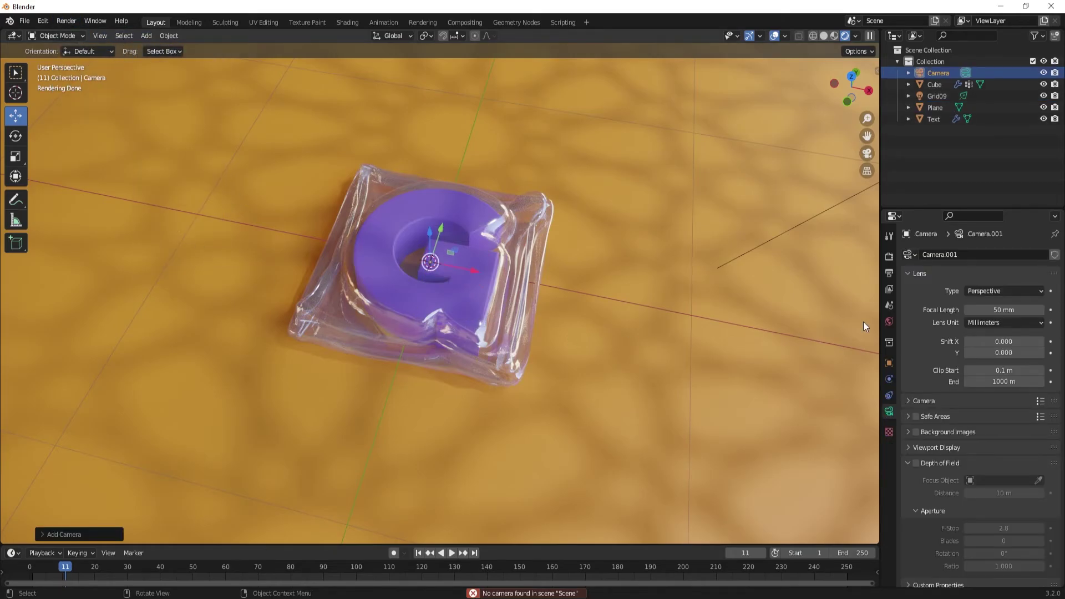
right_click(878, 268)
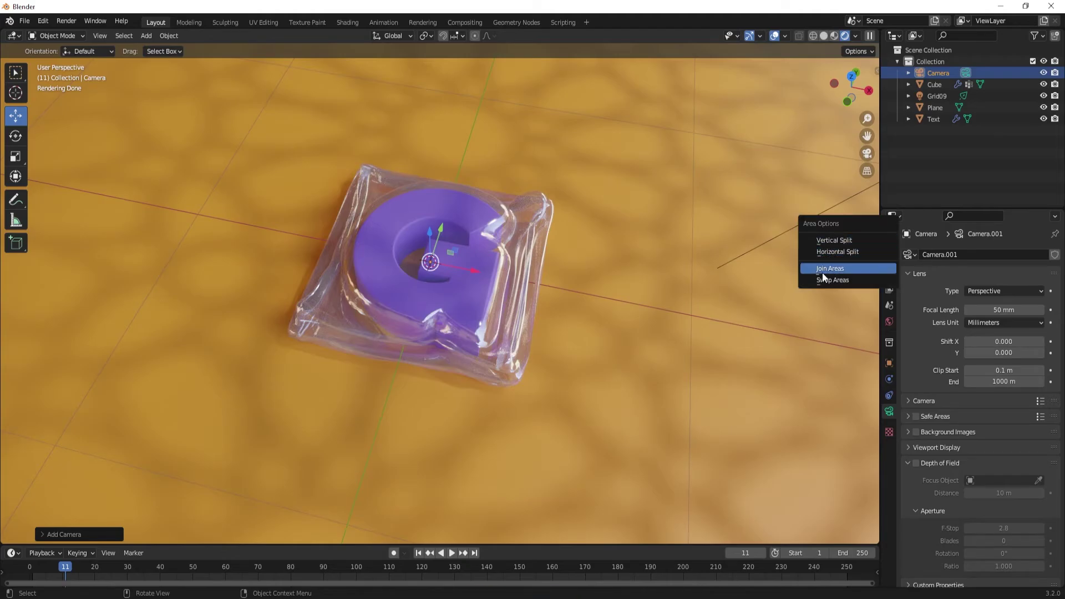
left_click(833, 240)
left_click(520, 260)
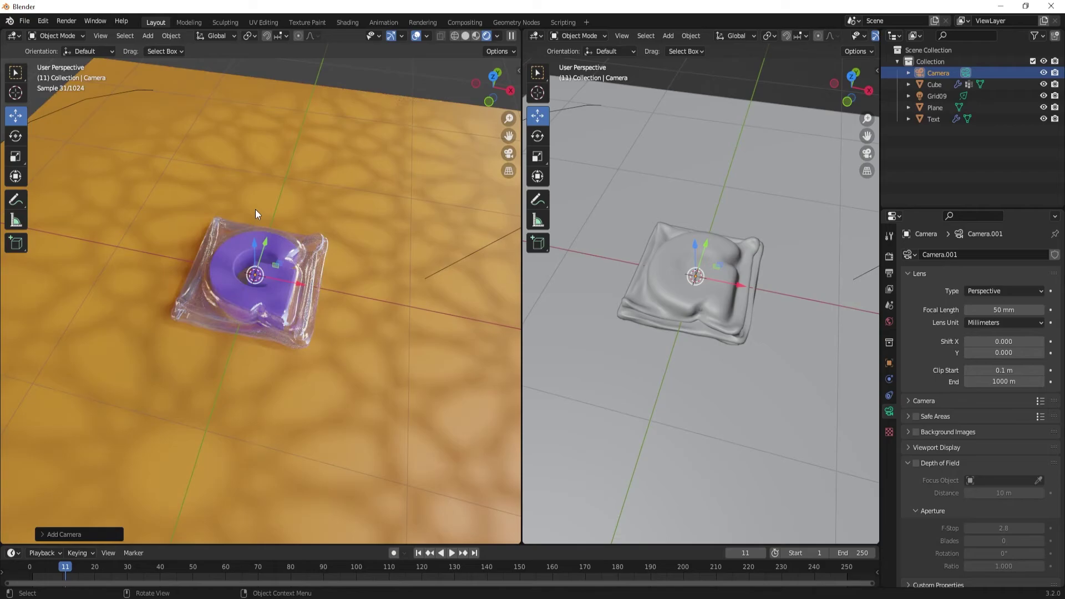
View through the camera in the left view, raise it above the plane, and lower the focal length to 33 mm.
key("KP_0")
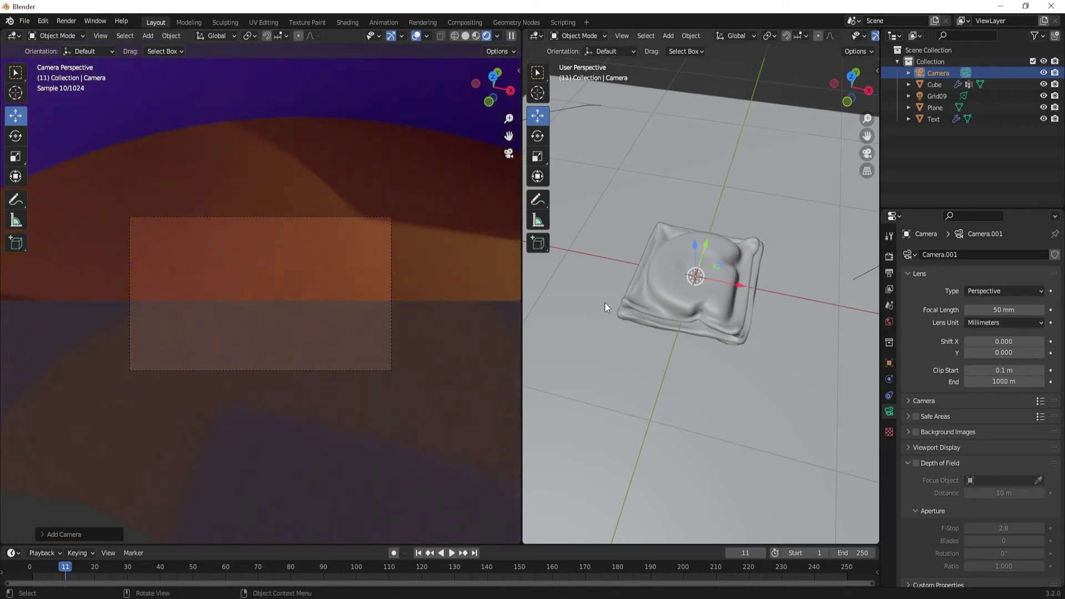
middle_click_drag(695, 301, 701, 241)
left_click_drag(701, 241, 697, 50)
middle_click_drag(671, 166, 660, 127)
left_click_drag(660, 126, 669, 257)
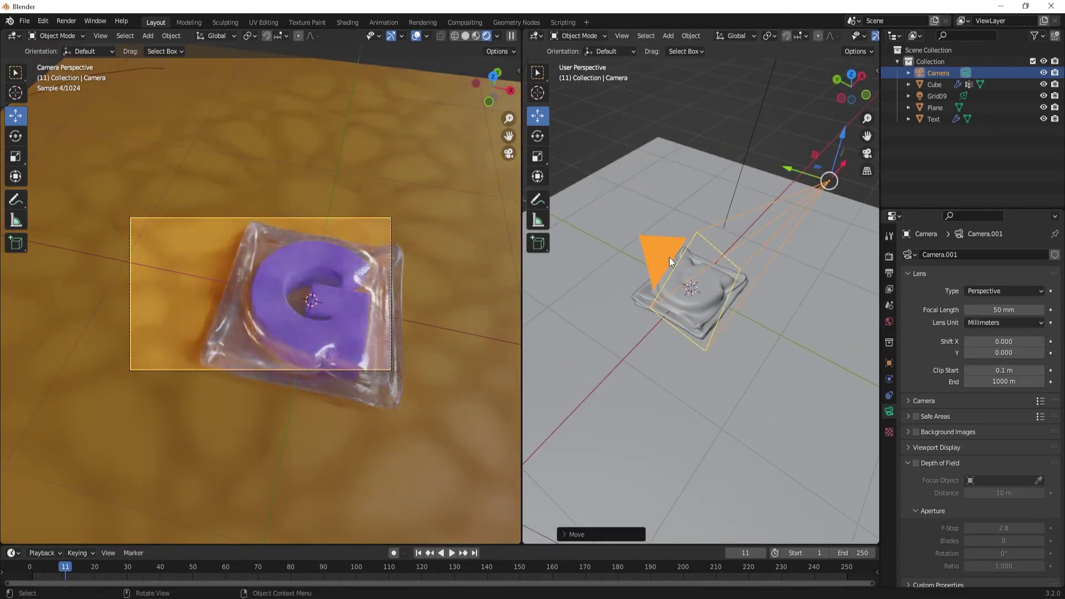
middle_click_drag(725, 349, 743, 355)
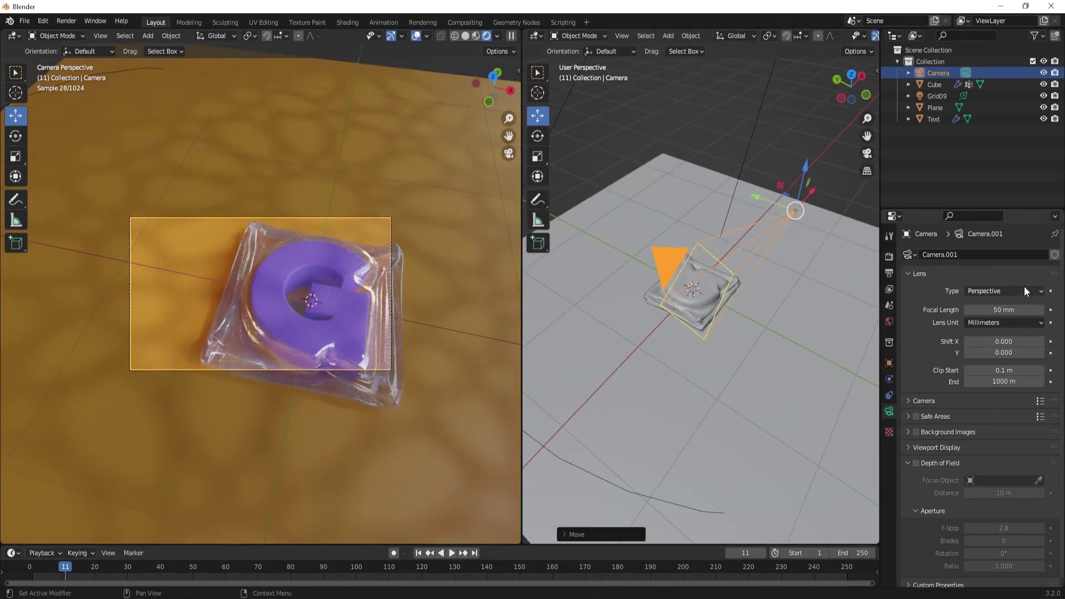
mouse_move(1005, 311)
left_mouse_down()
mouse_move(945, 310)
mouse_move(1009, 310)
mouse_move(999, 310)
left_mouse_up()
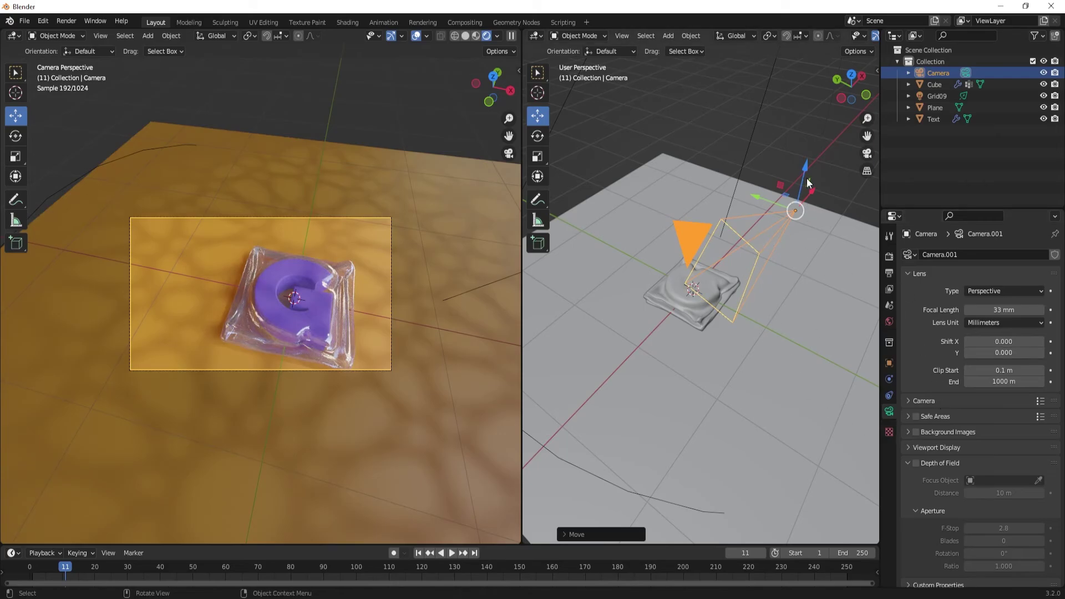
Adjust the camera vertically and along Y to frame the wrapped G, then fit the camera view.
key("g")
key("z")
left_click(766, 173)
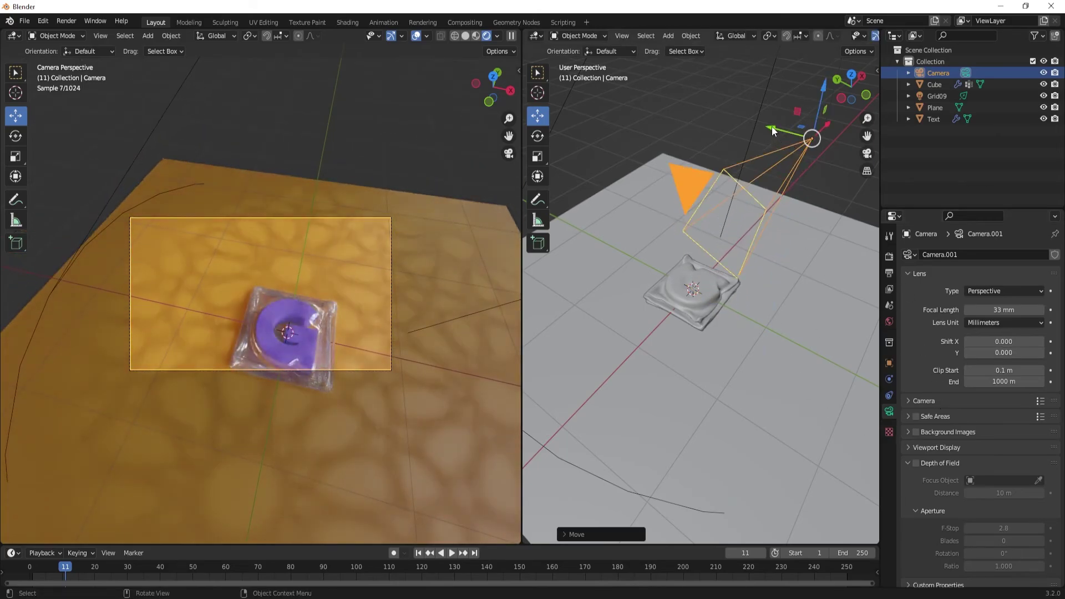
key("g")
key("y")
left_click(814, 205)
middle_click_drag(814, 206, 777, 205)
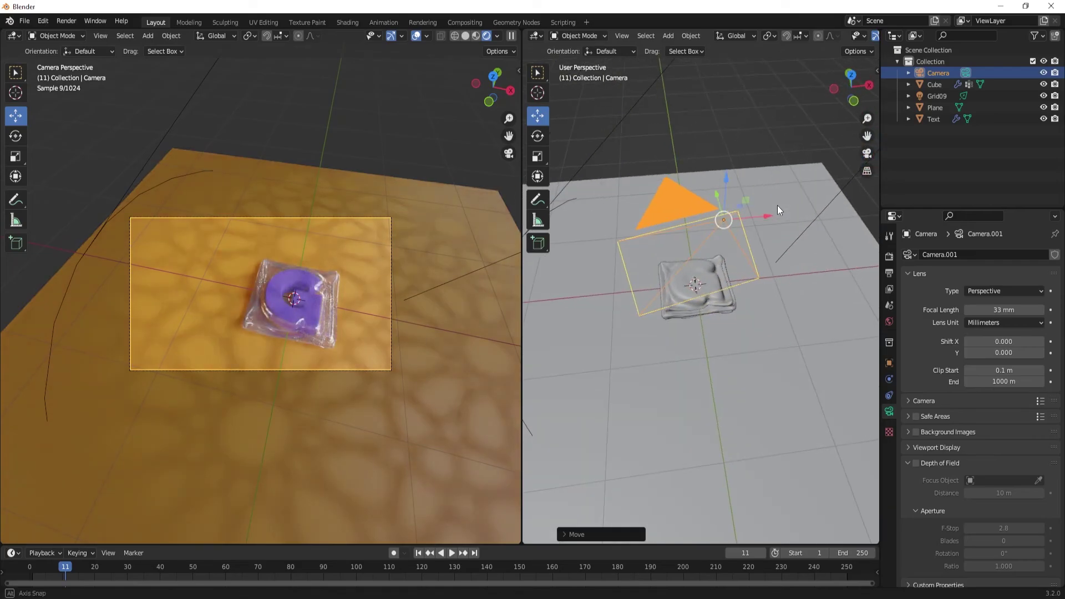
key("g")
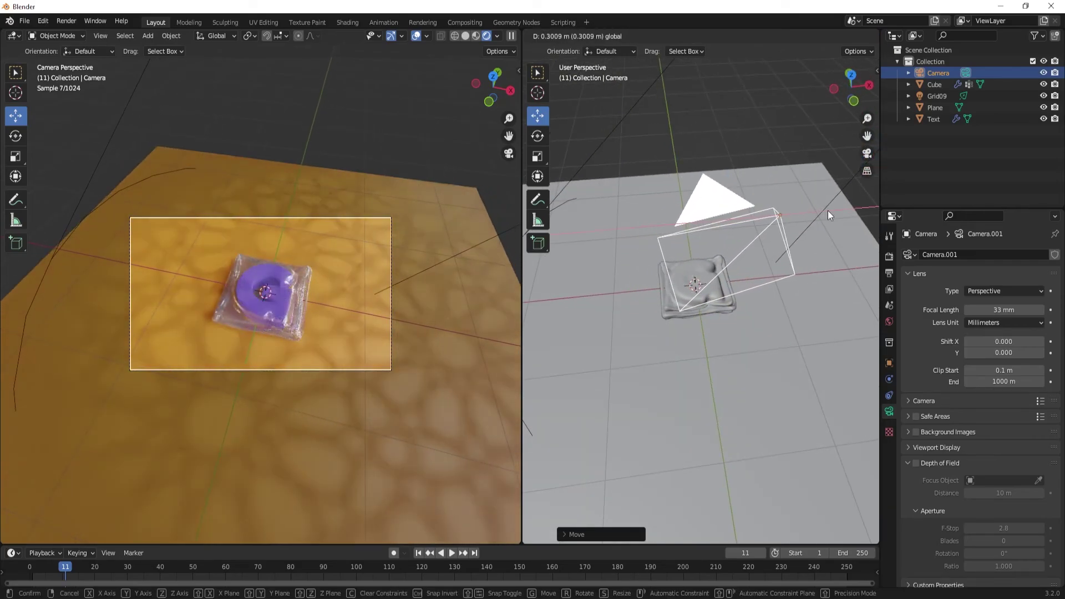
left_click(827, 211)
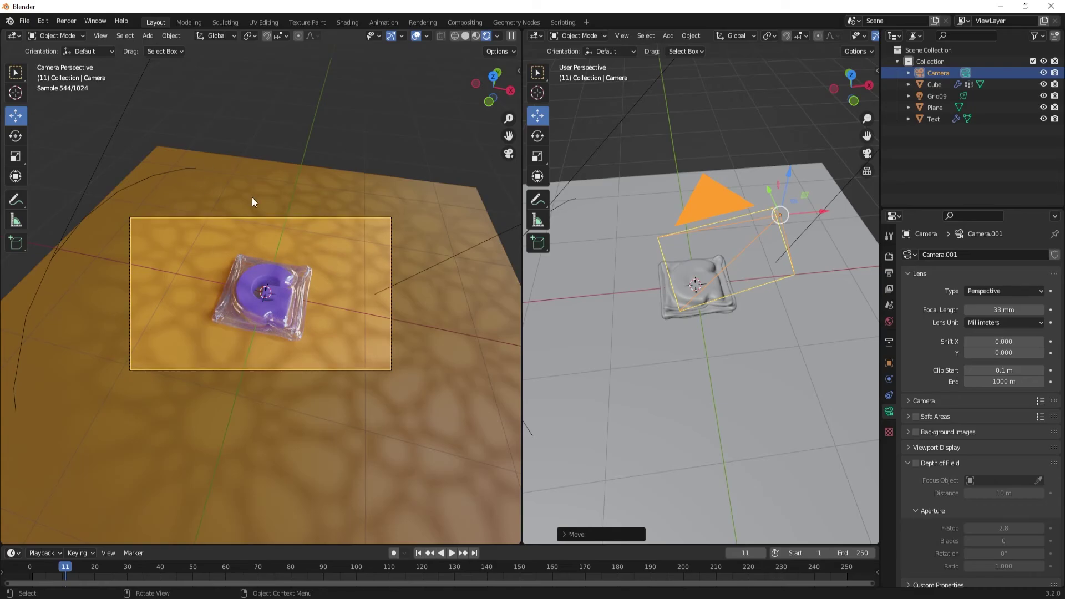
key("Home")
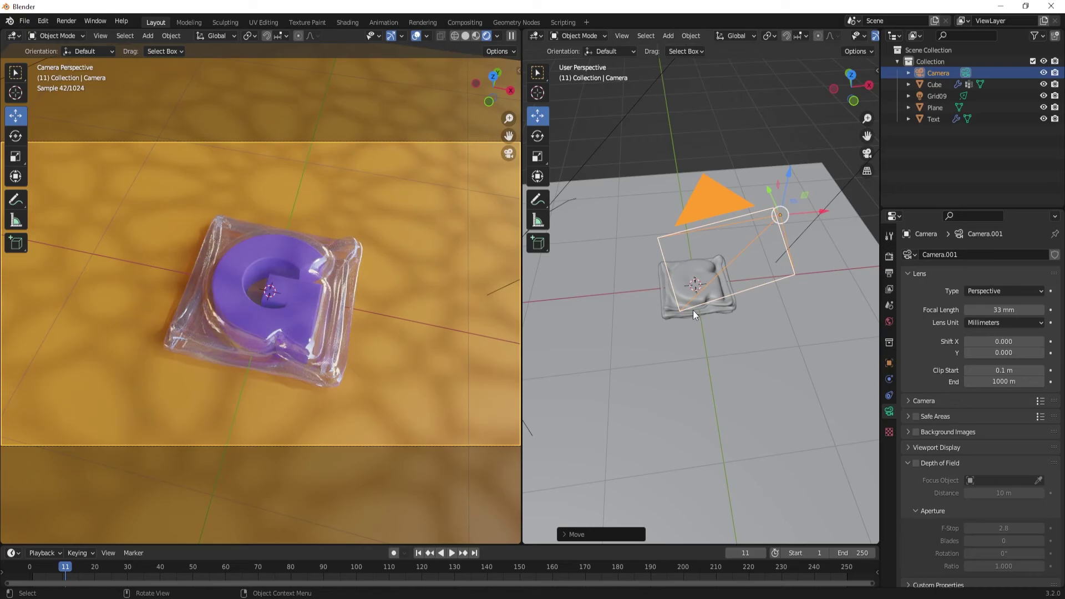
Render a test image from the camera, show the Render settings, and hide the left view's overlays.
left_click(69, 20)
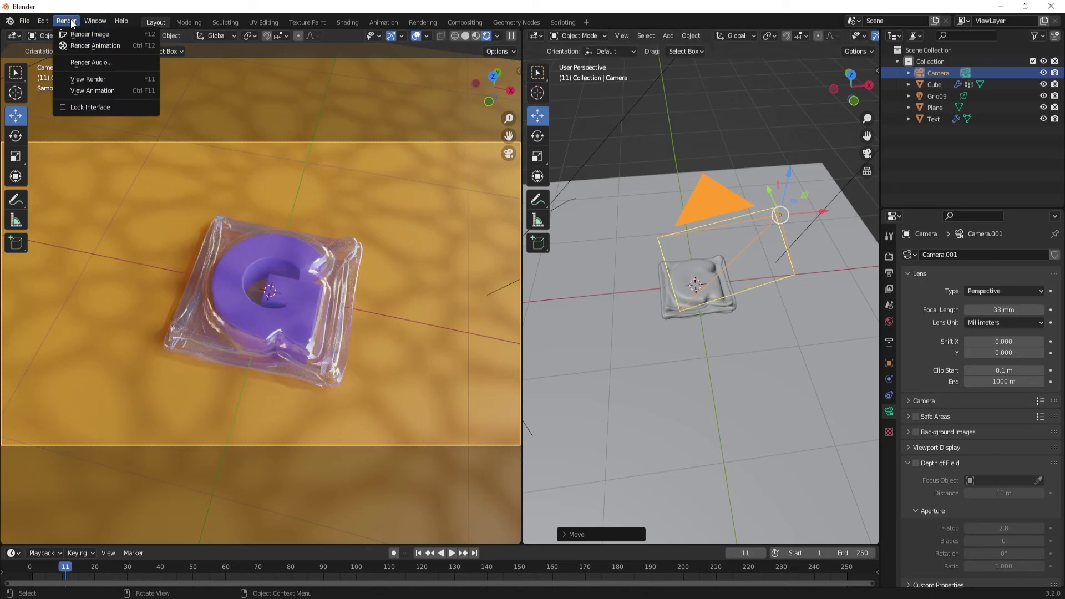
left_click(69, 32)
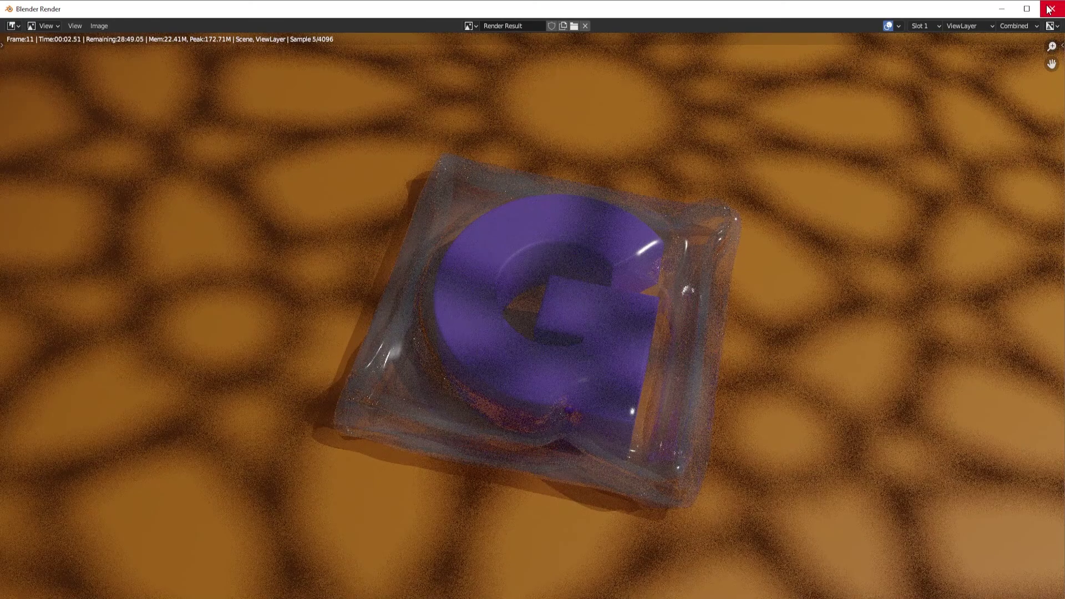
left_click(1043, 12)
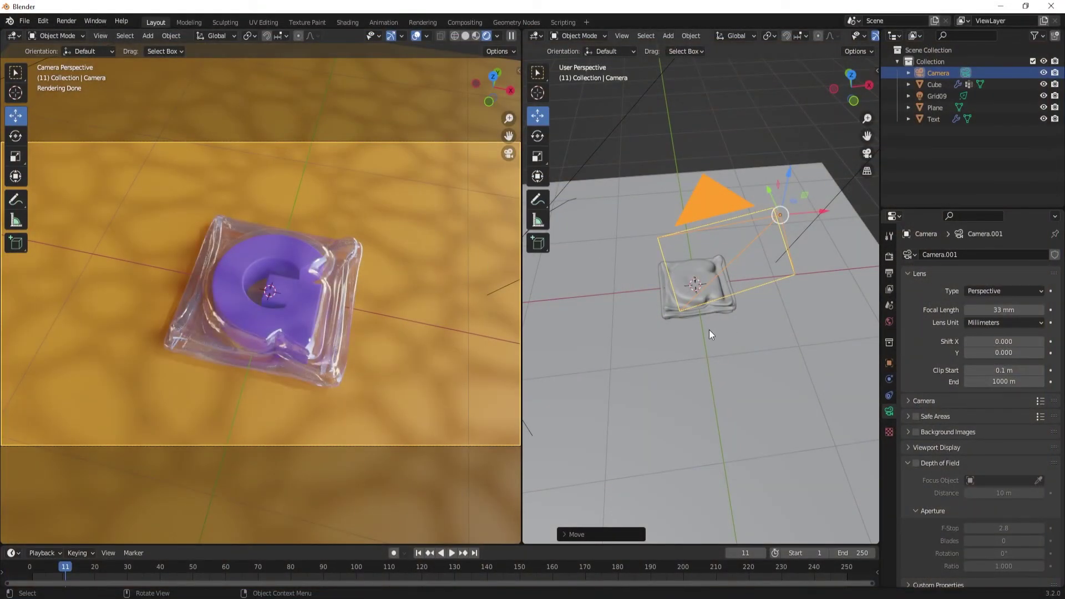
left_click(889, 257)
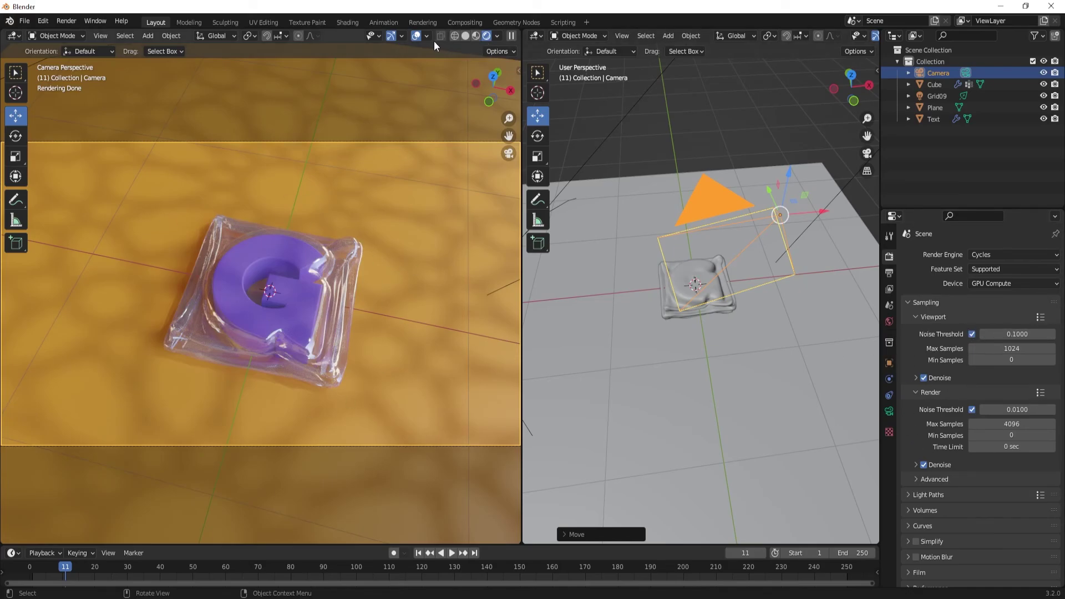
left_click(416, 36)
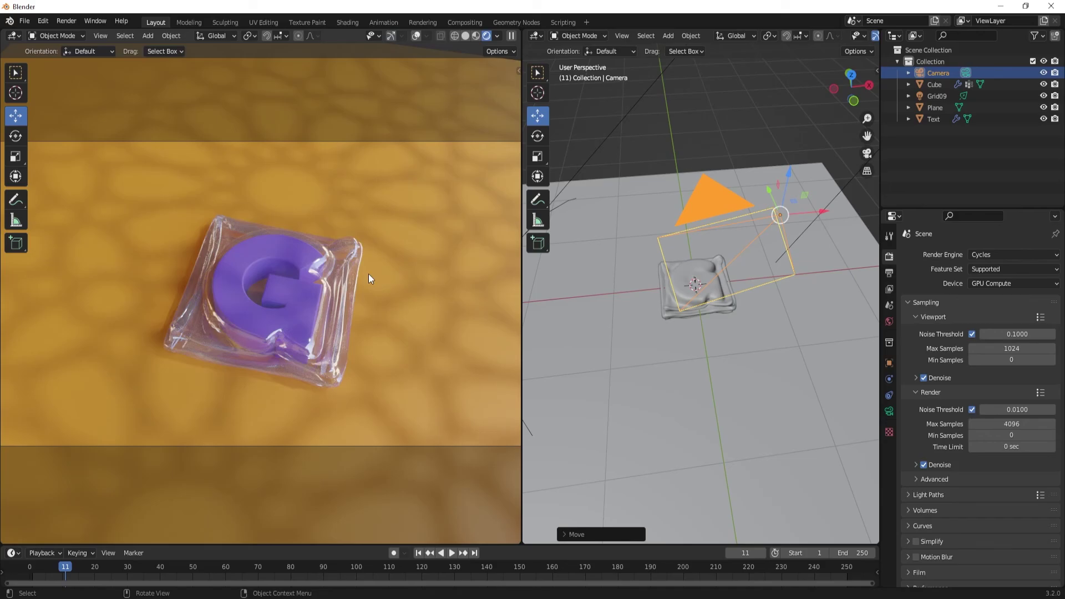